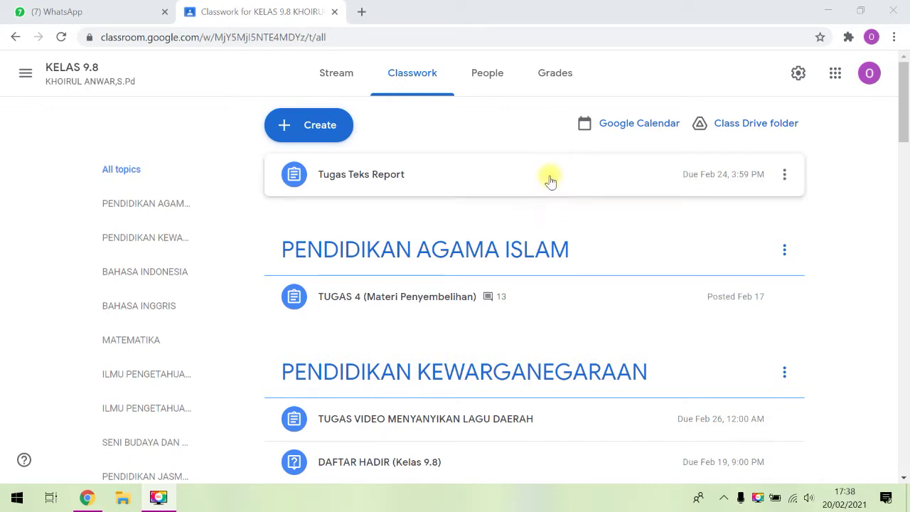
Open quizizz.com in a new browser tab and open the quiz "Report Text - Animal and Plant" from My library
{"action": "left_click", "coordinate": [362, 13]}
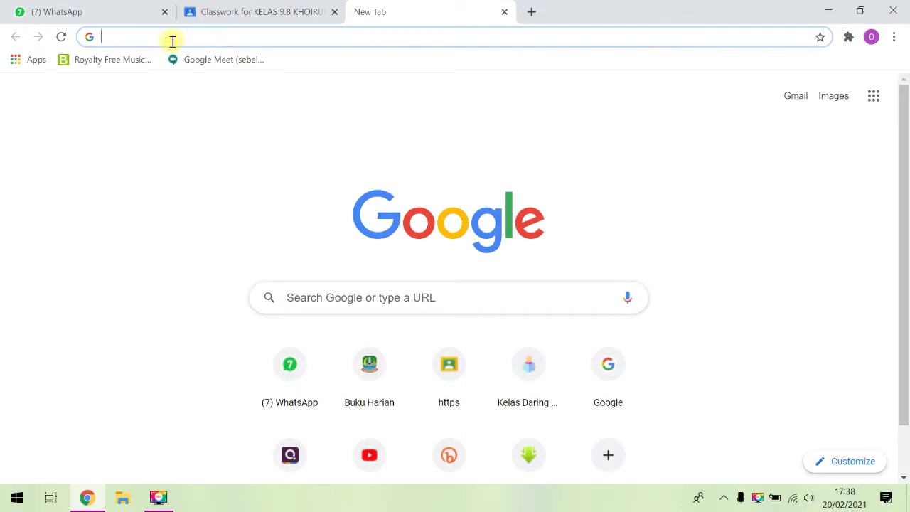
{"action": "type", "text": "q"}
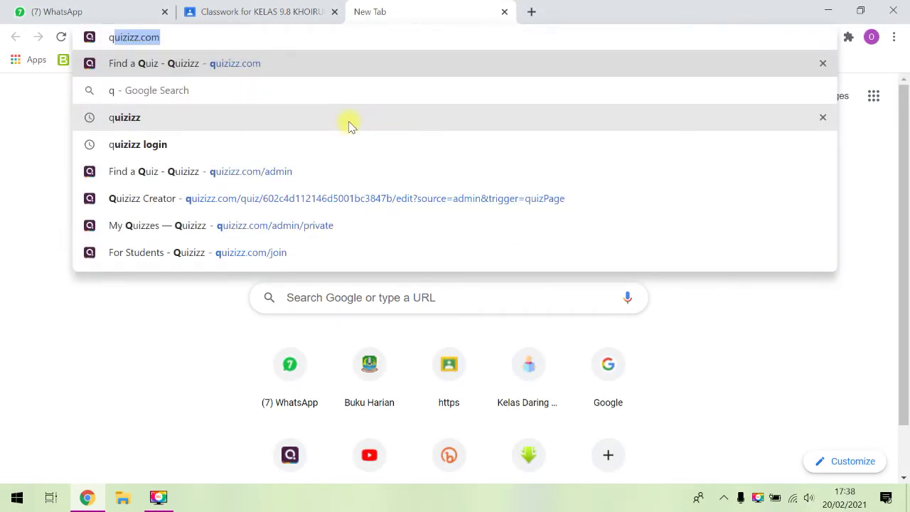
{"action": "key", "text": "Return"}
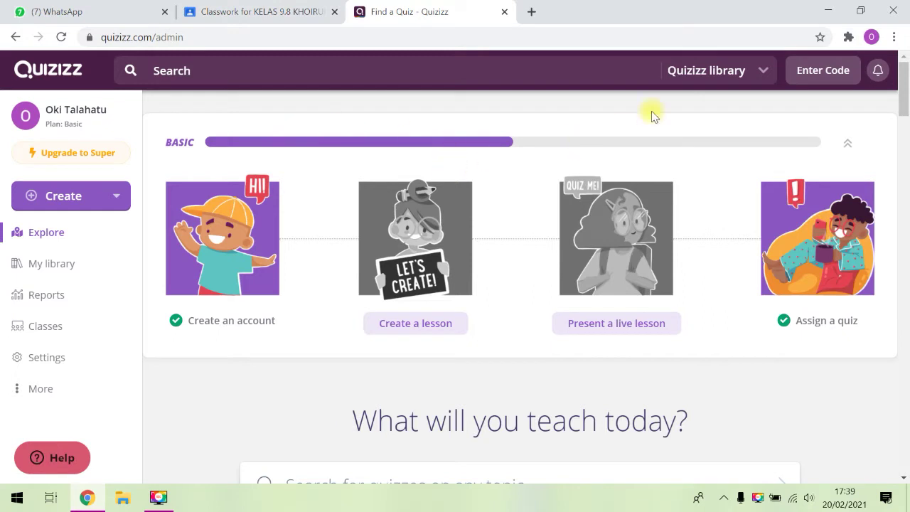
{"action": "left_click", "coordinate": [48, 269]}
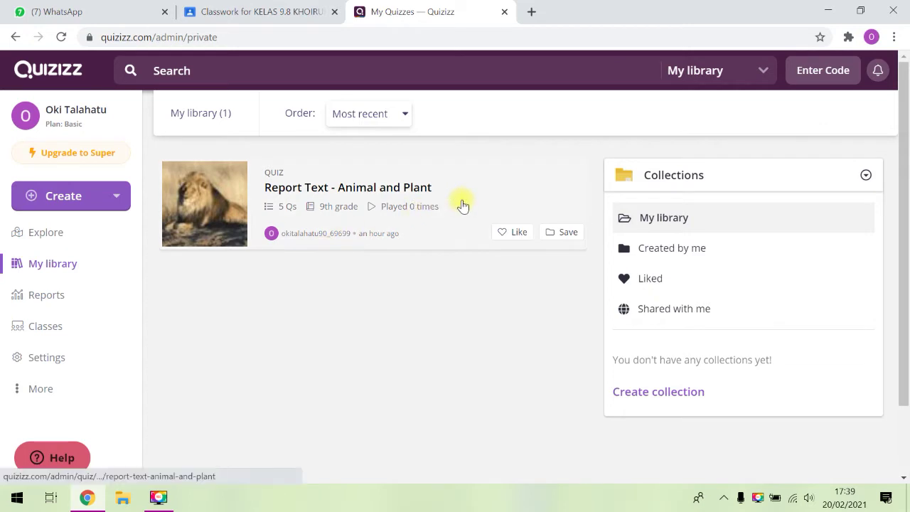
{"action": "left_click", "coordinate": [486, 194]}
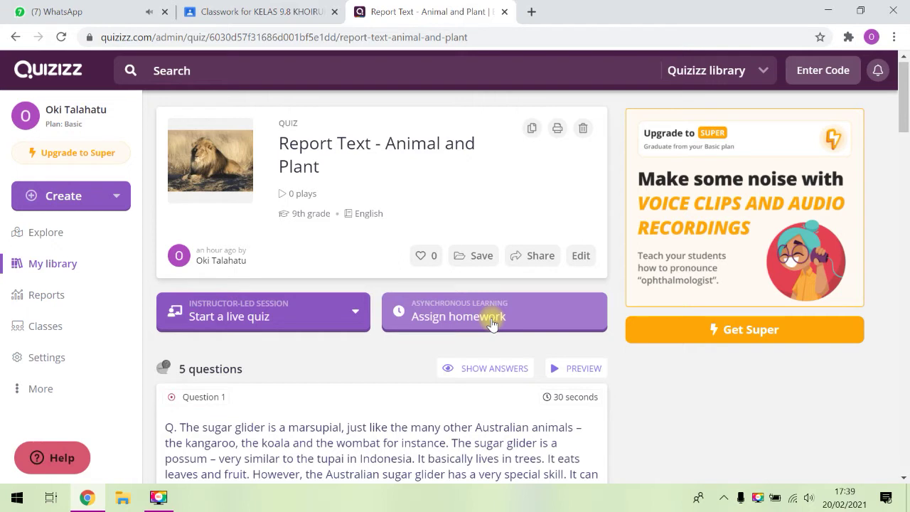
Set up an instructor-paced live session of the quiz with Shuffle answer options enabled and continue to its waiting room
{"action": "left_click", "coordinate": [263, 324]}
{"action": "scroll", "coordinate": [260, 375], "scroll_direction": "down", "scroll_amount": 1}
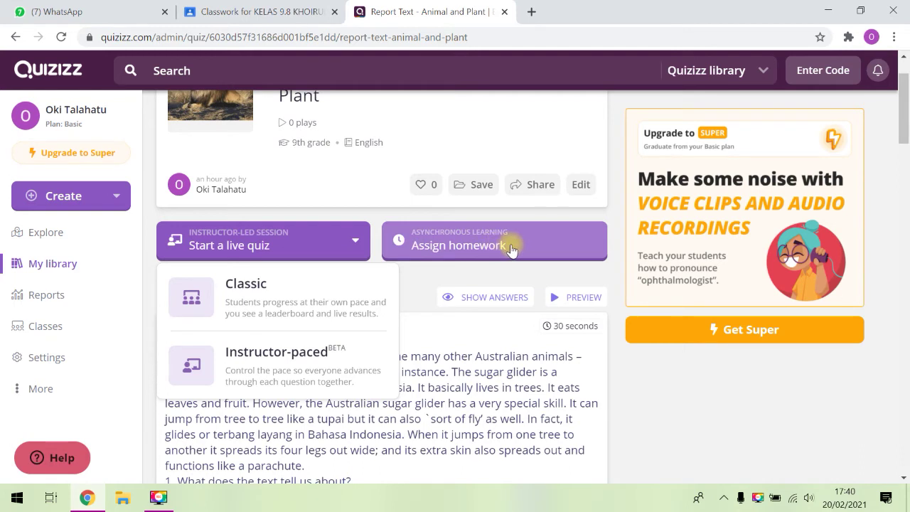
{"action": "left_click", "coordinate": [263, 368]}
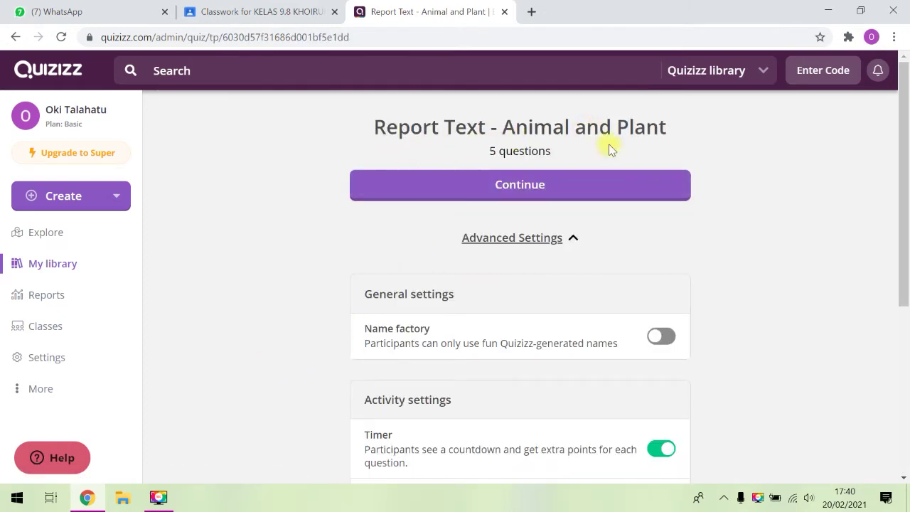
{"action": "scroll", "coordinate": [552, 189], "scroll_direction": "down", "scroll_amount": 3}
{"action": "scroll", "coordinate": [552, 192], "scroll_direction": "down", "scroll_amount": 2}
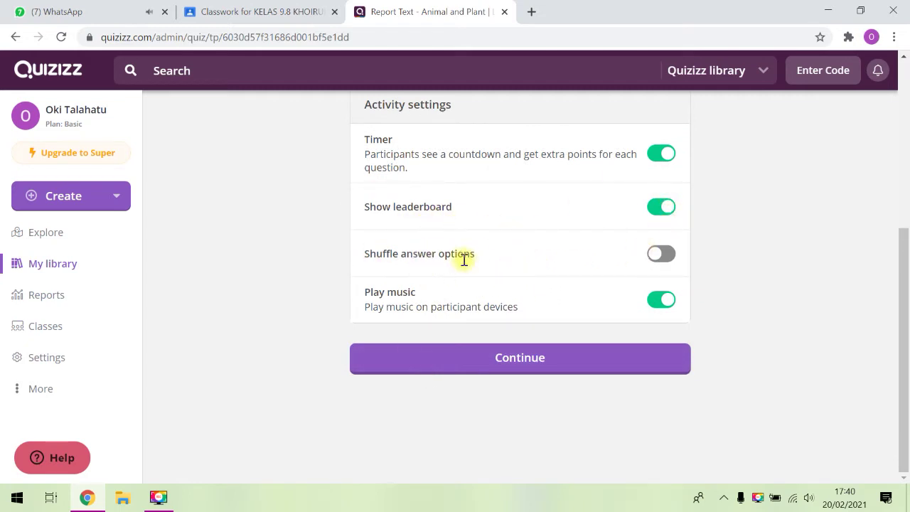
{"action": "left_click", "coordinate": [660, 257]}
{"action": "scroll", "coordinate": [555, 239], "scroll_direction": "up", "scroll_amount": 1}
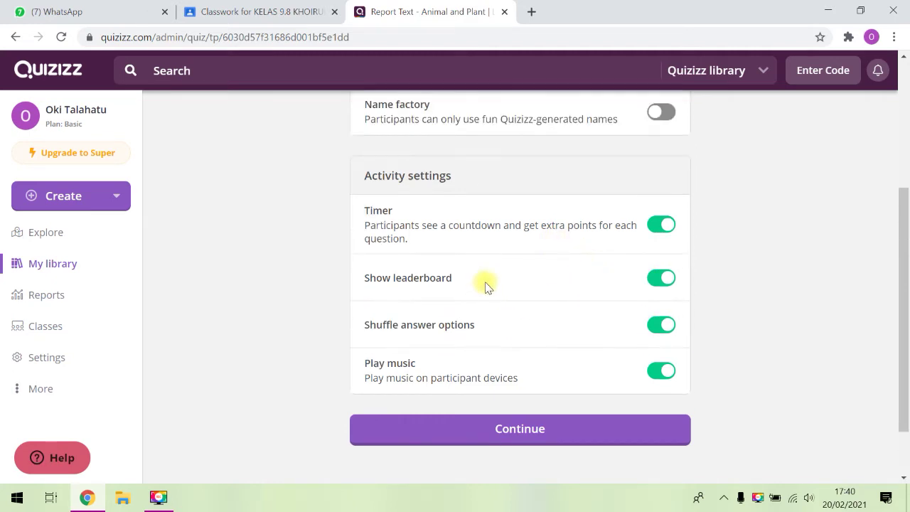
{"action": "scroll", "coordinate": [493, 240], "scroll_direction": "up", "scroll_amount": 1}
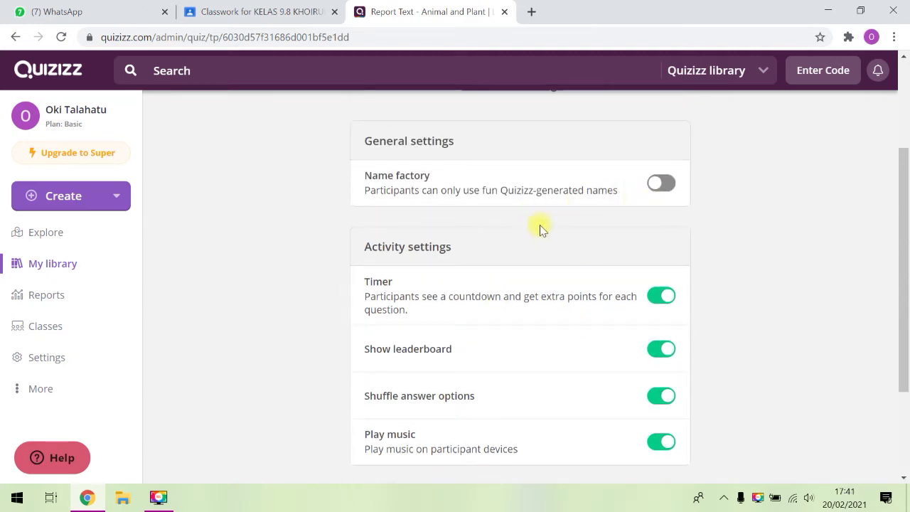
{"action": "scroll", "coordinate": [589, 280], "scroll_direction": "down", "scroll_amount": 2}
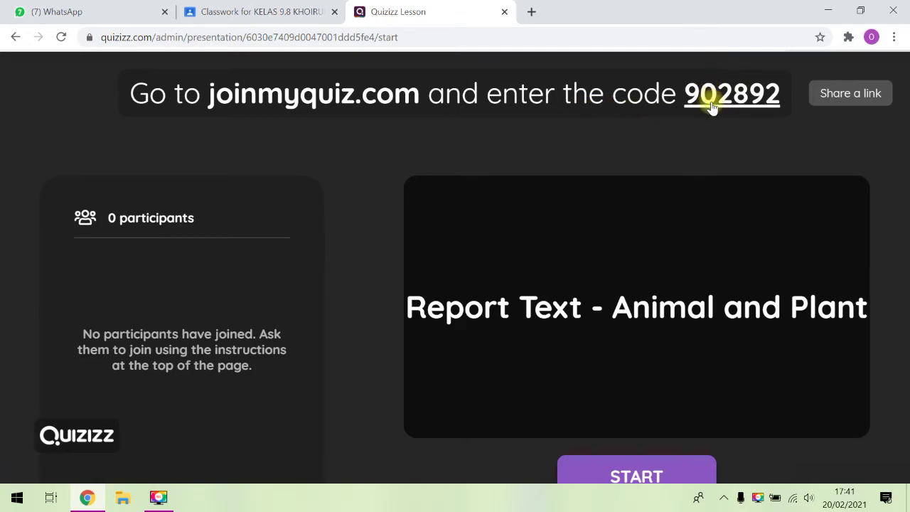
Copy the quiz's participant join link and send it to the KELAS. 9.8 group in WhatsApp
{"action": "left_click", "coordinate": [845, 93]}
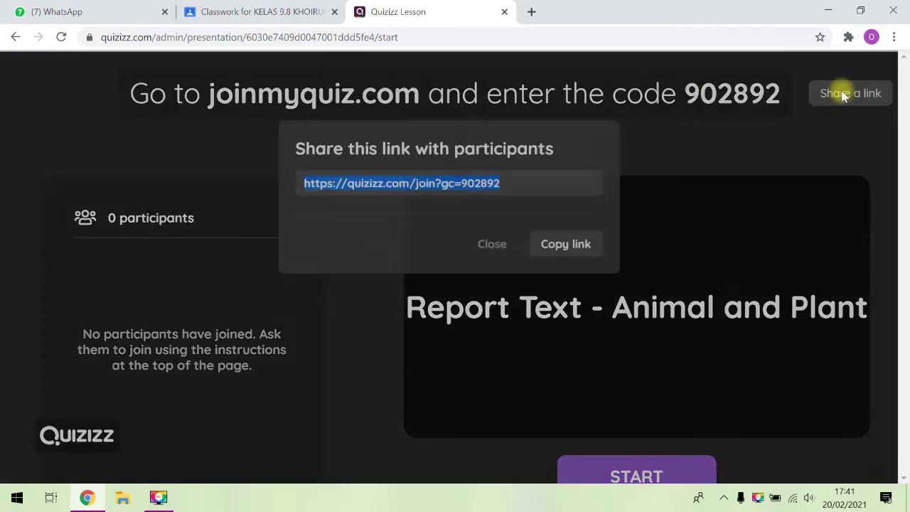
{"action": "left_click", "coordinate": [547, 203]}
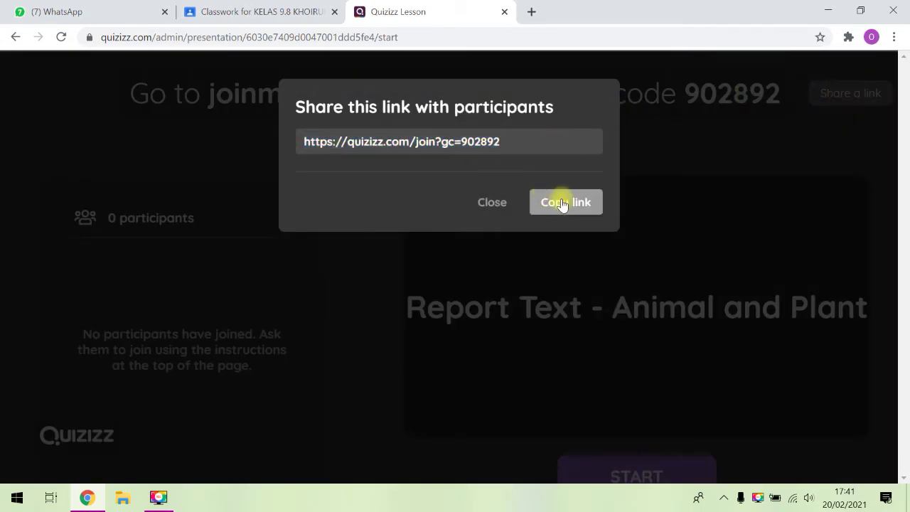
{"action": "left_click", "coordinate": [110, 13]}
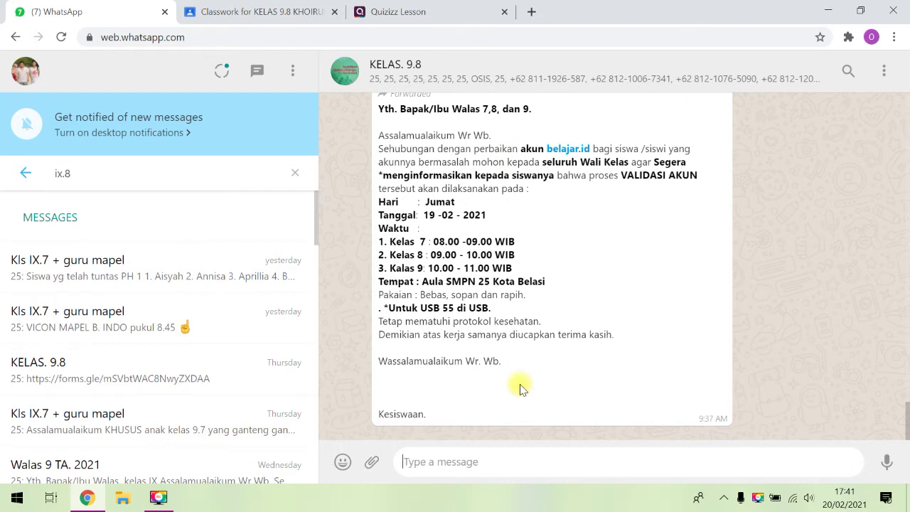
{"action": "key", "text": "ctrl+v"}
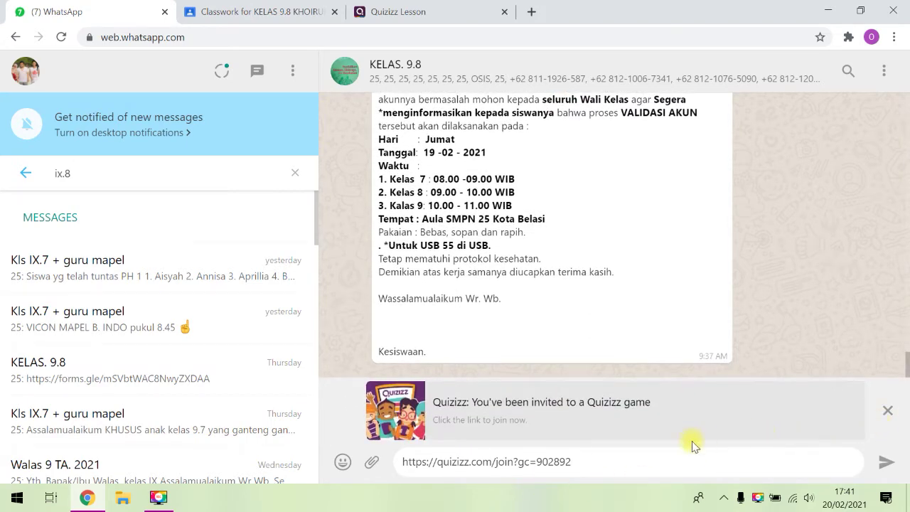
{"action": "left_click", "coordinate": [886, 462]}
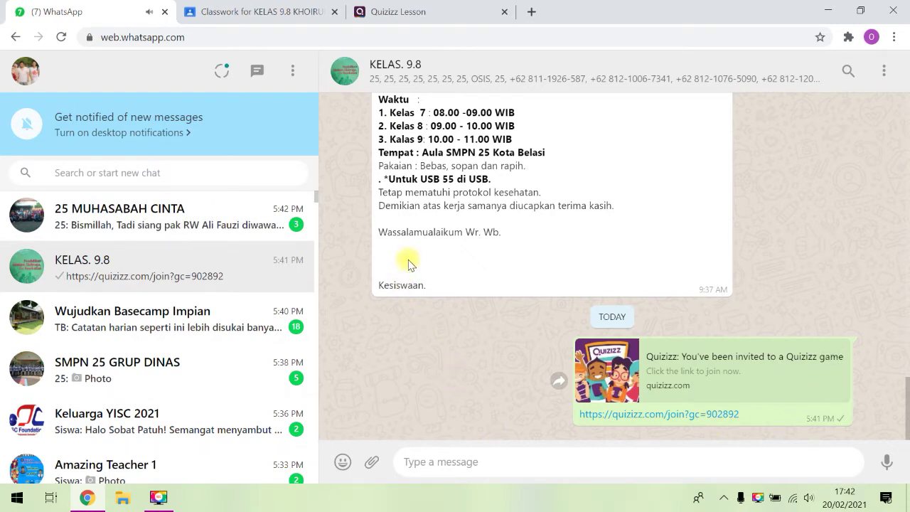
Switch back to the Quizizz lesson and try to start the live quiz
{"action": "left_click", "coordinate": [395, 15]}
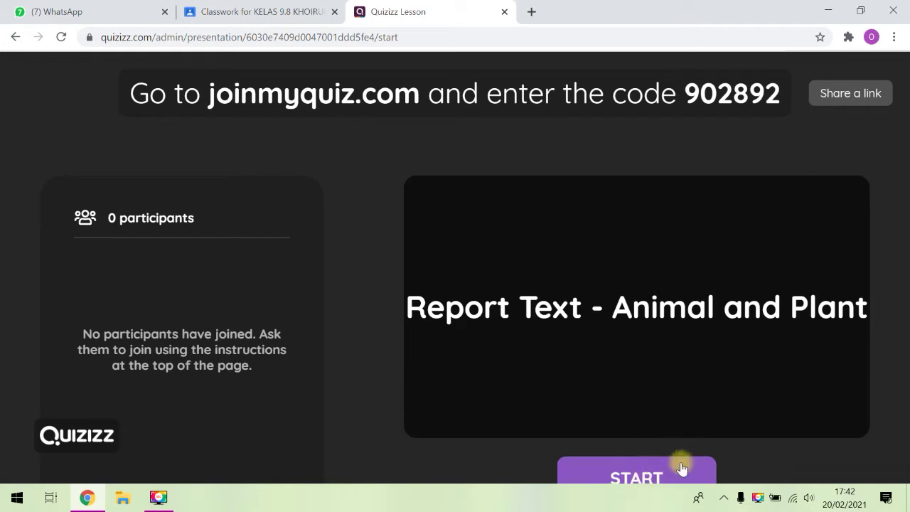
{"action": "left_click", "coordinate": [643, 480]}
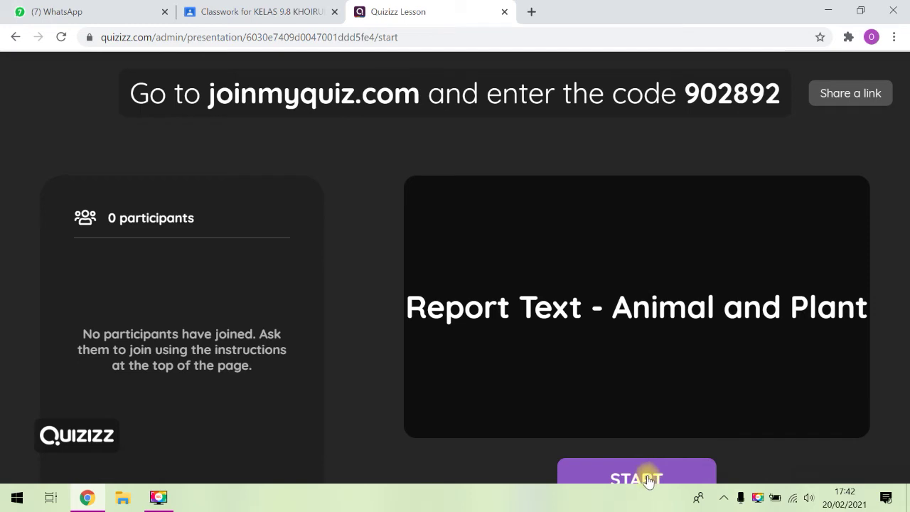
{"action": "left_click", "coordinate": [648, 480]}
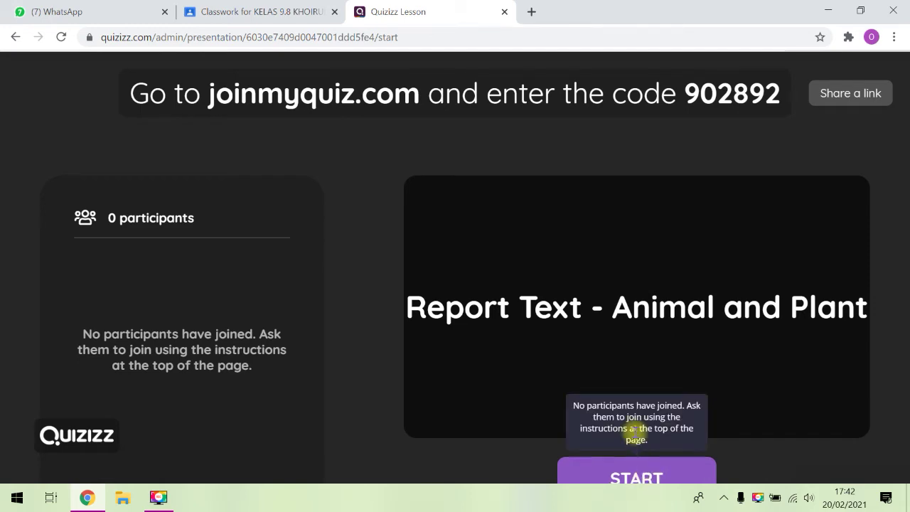
{"action": "left_click", "coordinate": [664, 481]}
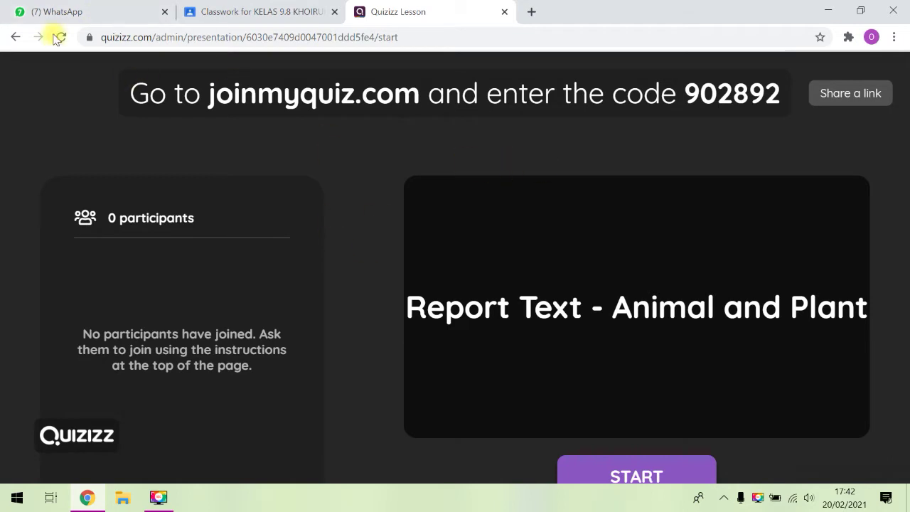
Reply to the join link message in the WhatsApp group with "anak-anak ini percobaan saja...utk kuis besok"
{"action": "left_click", "coordinate": [66, 15]}
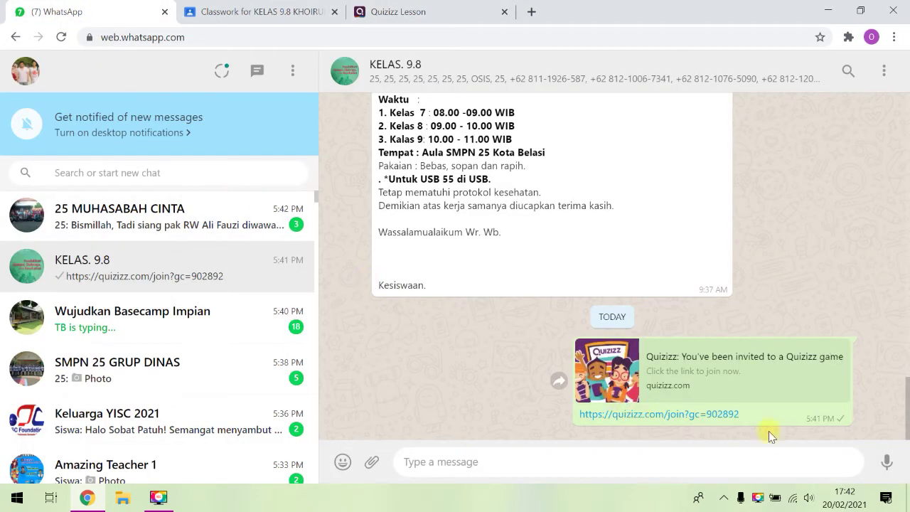
{"action": "left_click", "coordinate": [840, 354]}
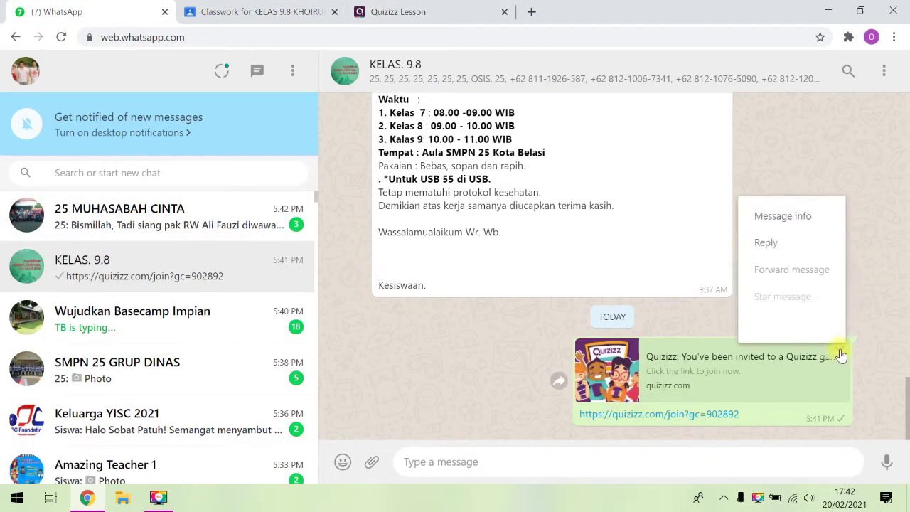
{"action": "left_click", "coordinate": [782, 239]}
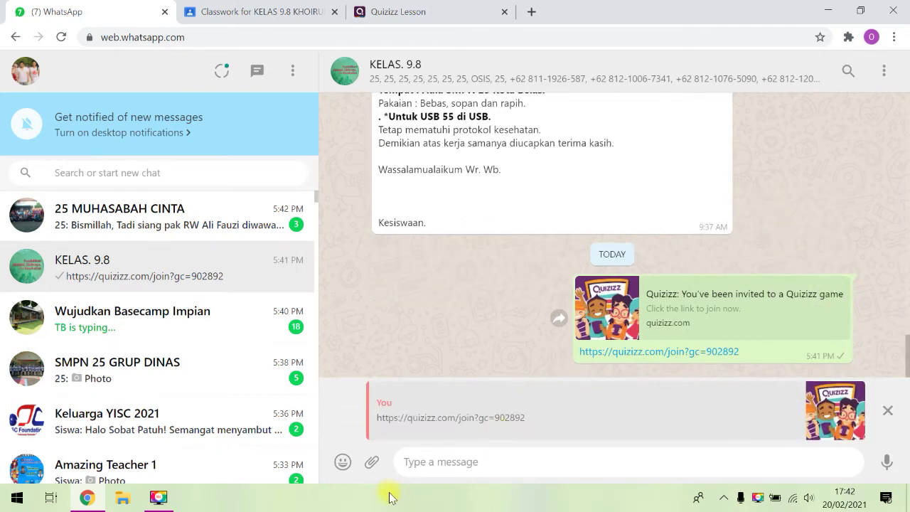
{"action": "type", "text": "anak-anak ini percob"}
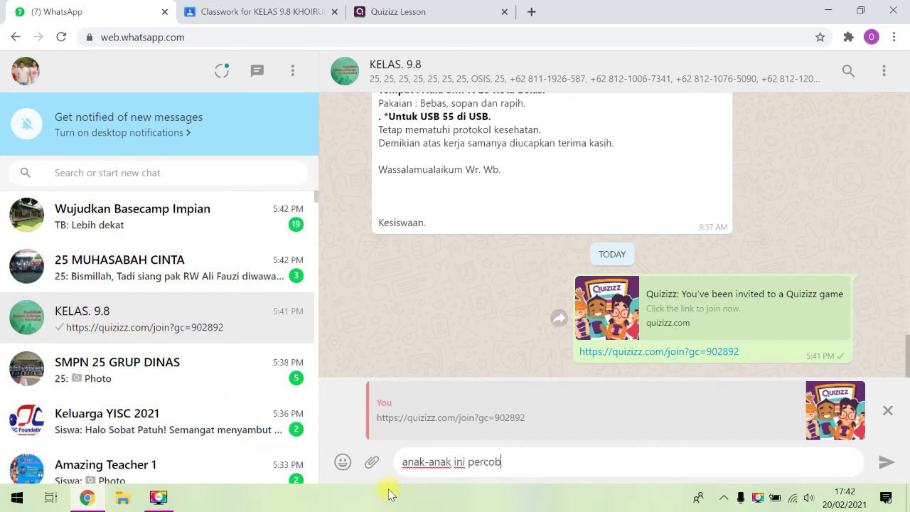
{"action": "type", "text": "ja...utk kuis besok"}
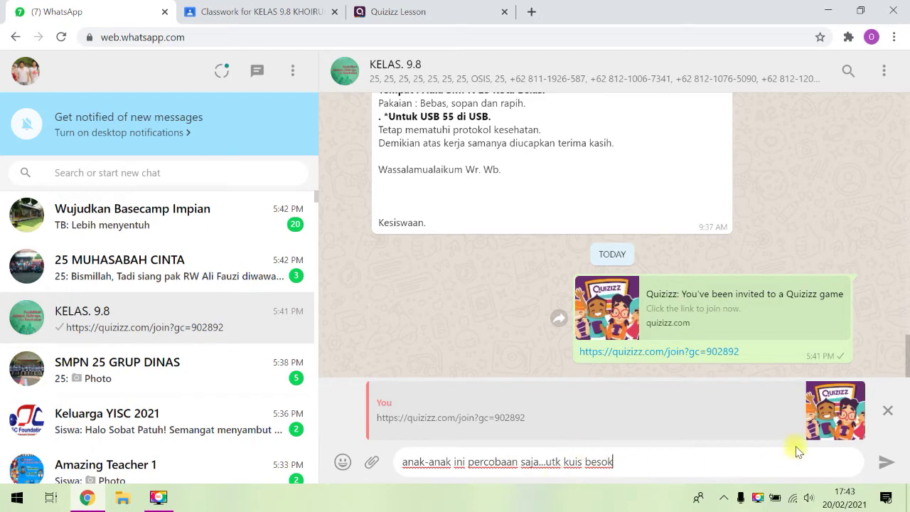
{"action": "left_click", "coordinate": [883, 461]}
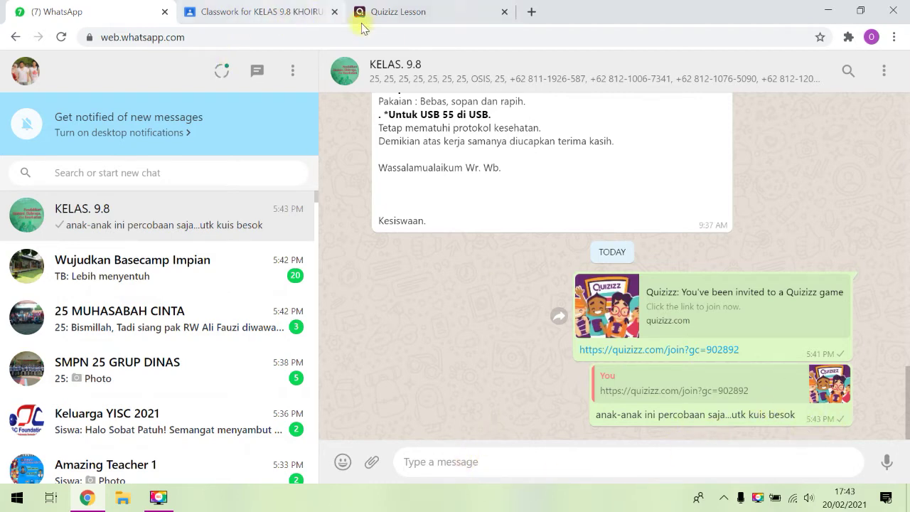
Return to the Quizizz lesson and start the live quiz for the joined participants
{"action": "left_click", "coordinate": [386, 14]}
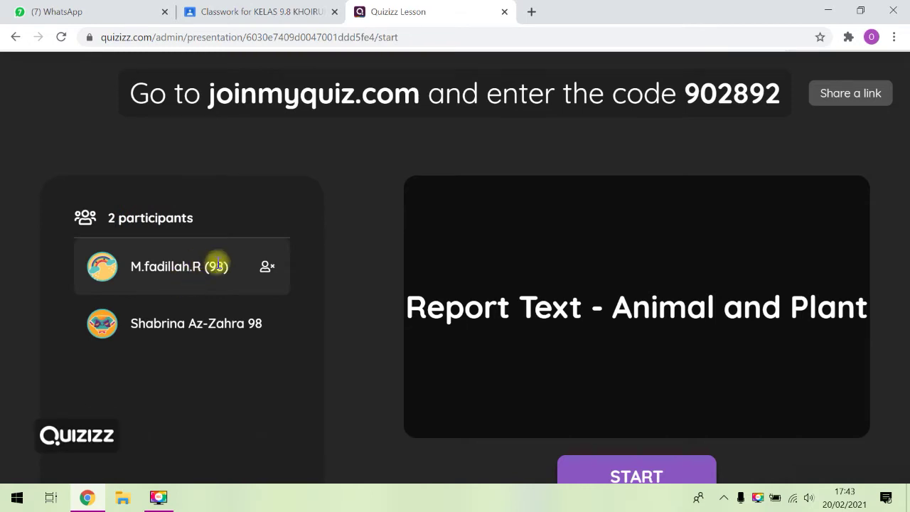
{"action": "left_click", "coordinate": [648, 473]}
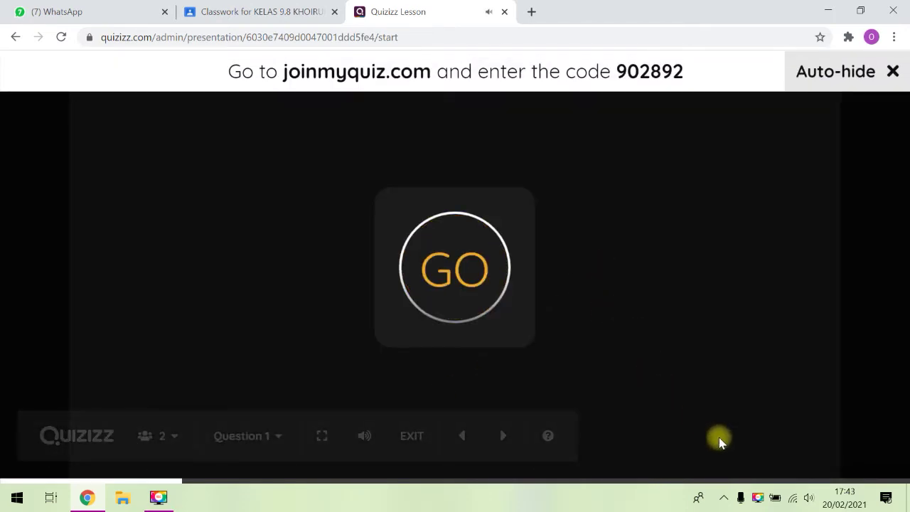
Raise the computer's speaker volume to 90 and lower it again by a few steps
{"action": "left_click", "coordinate": [810, 498]}
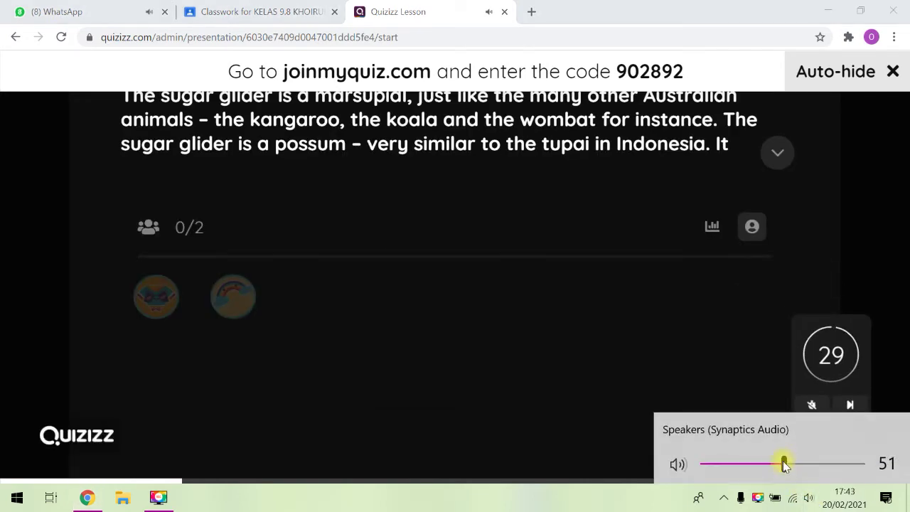
{"action": "left_click_drag", "start_coordinate": [784, 465], "coordinate": [846, 462]}
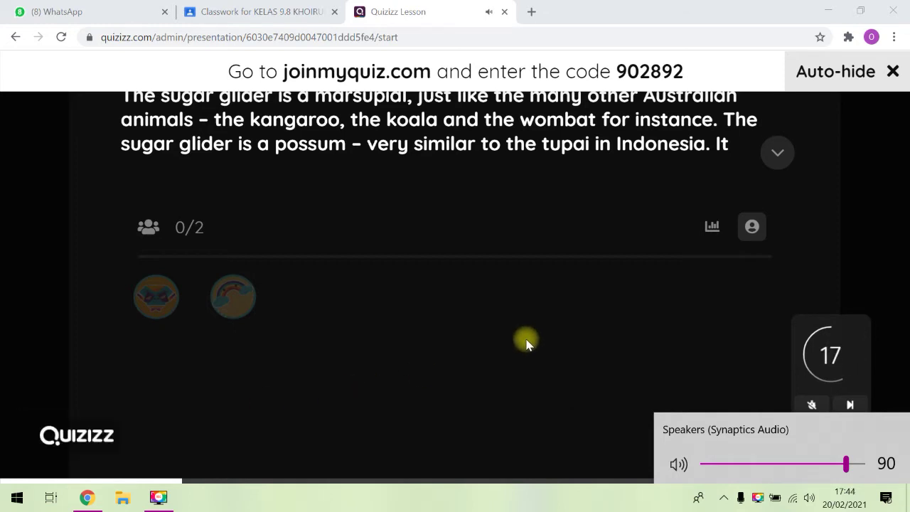
{"action": "key", "text": "XF86AudioLowerVolume"}
{"action": "key", "text": "XF86AudioLowerVolume"}
{"action": "key", "text": "XF86AudioLowerVolume"}
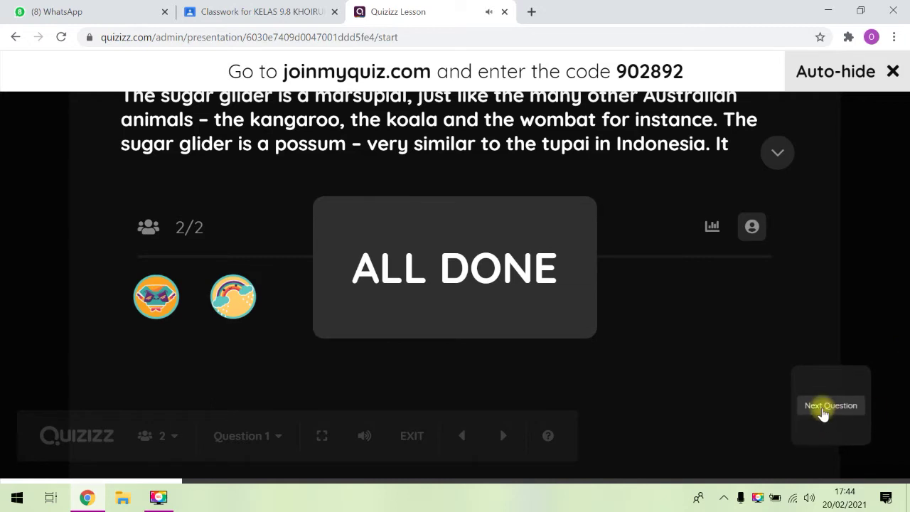
Advance the live quiz past its first two questions and end it, confirming the exit
{"action": "left_click", "coordinate": [815, 406]}
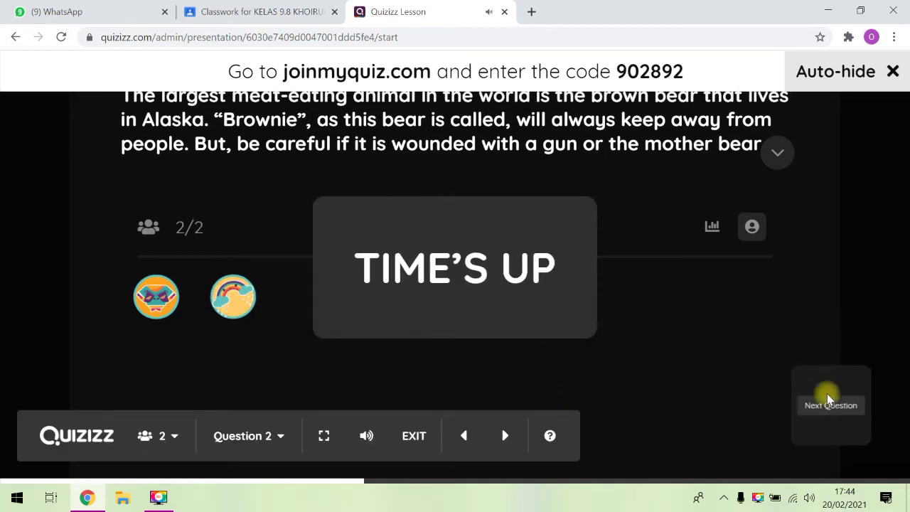
{"action": "left_click", "coordinate": [828, 403]}
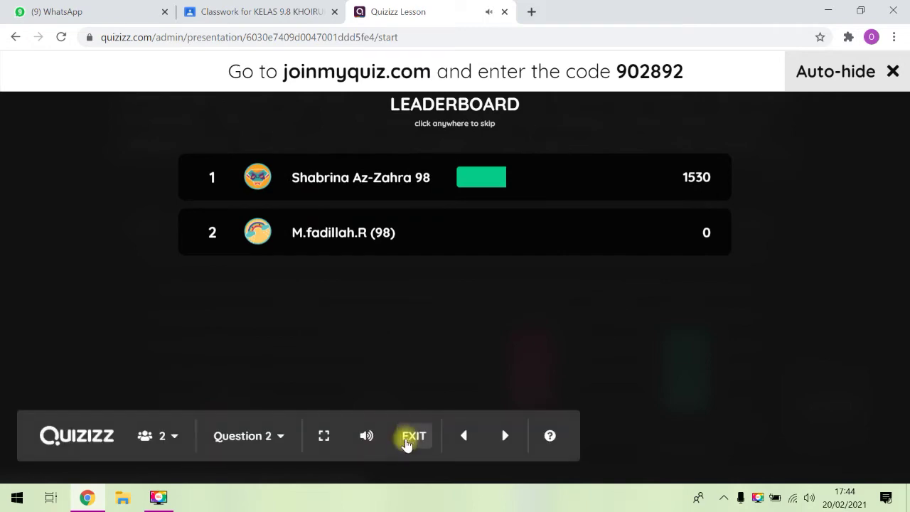
{"action": "left_click", "coordinate": [412, 436]}
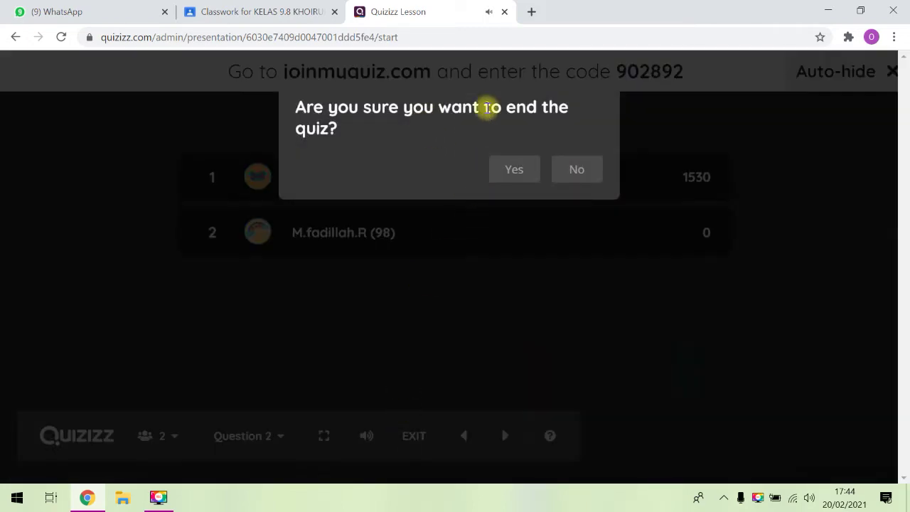
{"action": "left_click", "coordinate": [517, 172]}
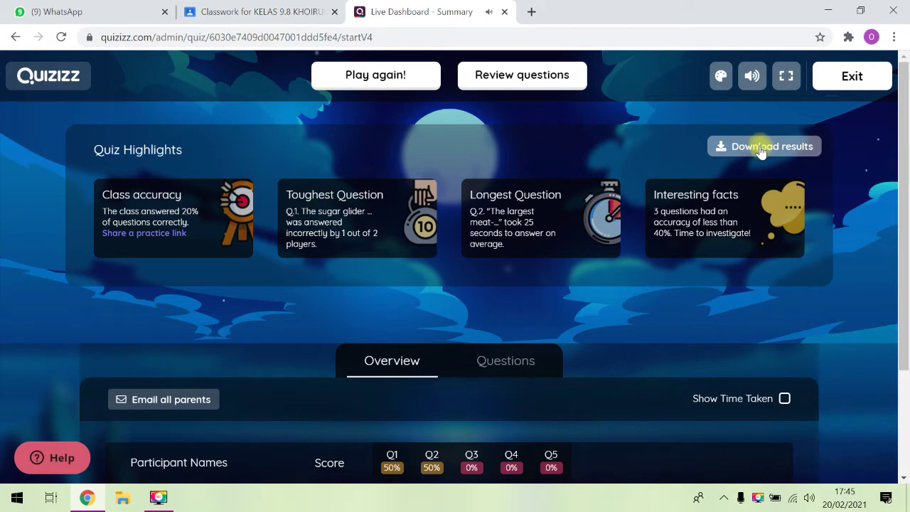
Download the live quiz results as a spreadsheet and review its Class Level and Player Level sheets in Excel
{"action": "left_click", "coordinate": [722, 149]}
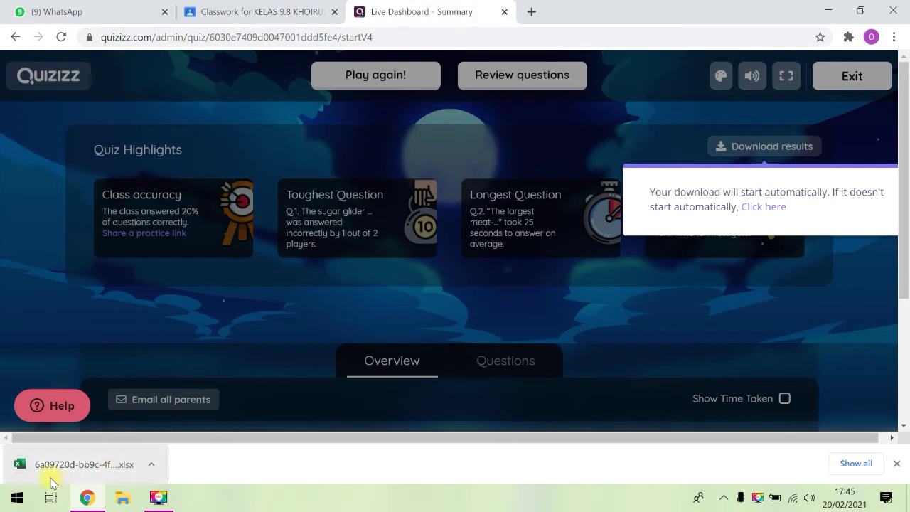
{"action": "left_click", "coordinate": [62, 468]}
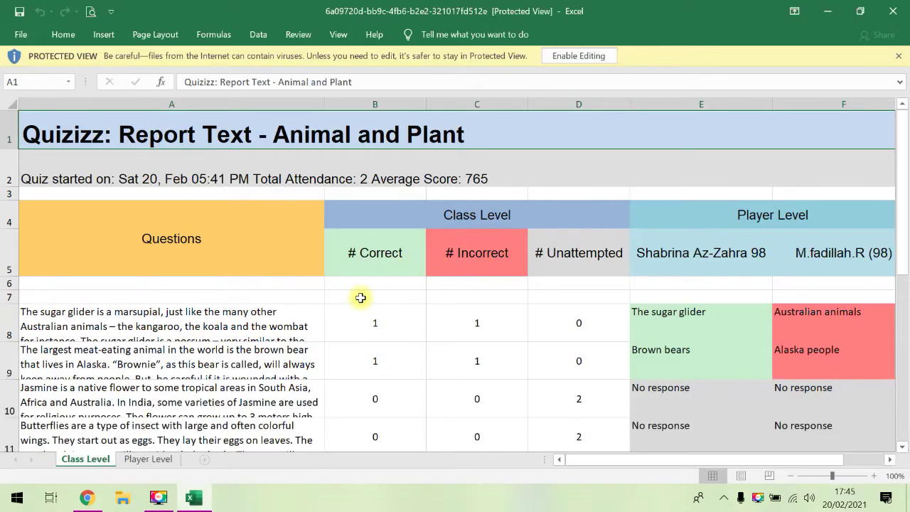
{"action": "scroll", "coordinate": [360, 297], "scroll_direction": "down", "scroll_amount": 1}
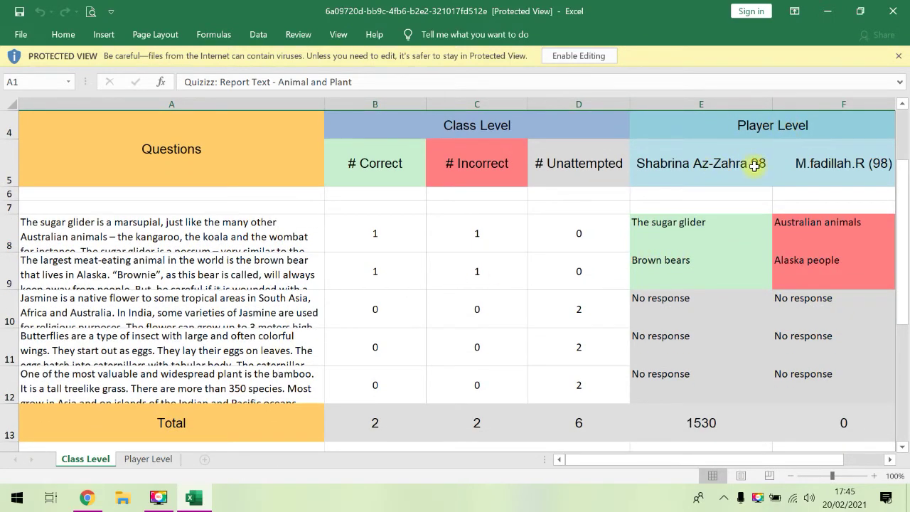
{"action": "scroll", "coordinate": [817, 213], "scroll_direction": "down", "scroll_amount": 2}
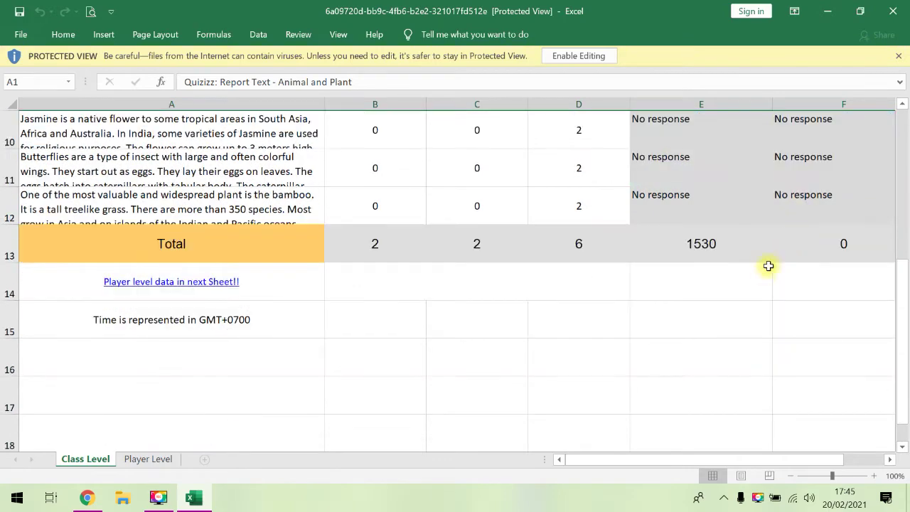
{"action": "scroll", "coordinate": [775, 263], "scroll_direction": "up", "scroll_amount": 3}
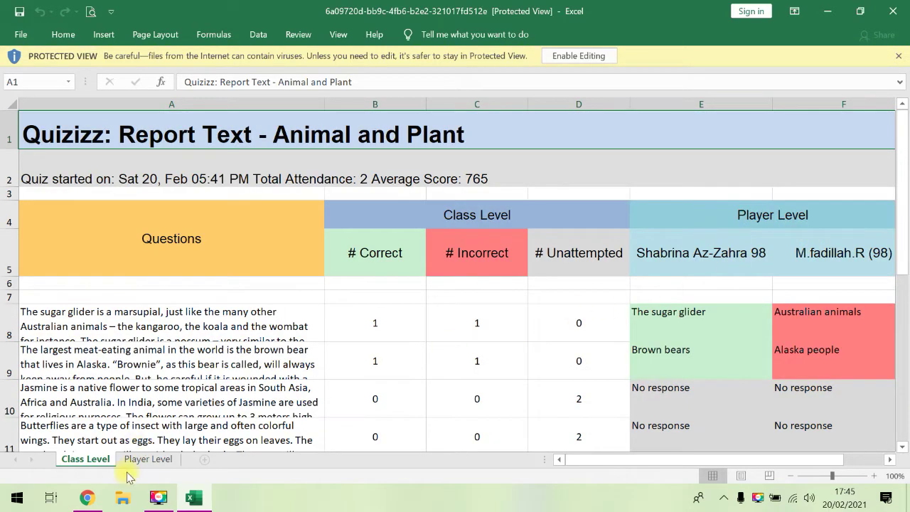
{"action": "left_click", "coordinate": [146, 460]}
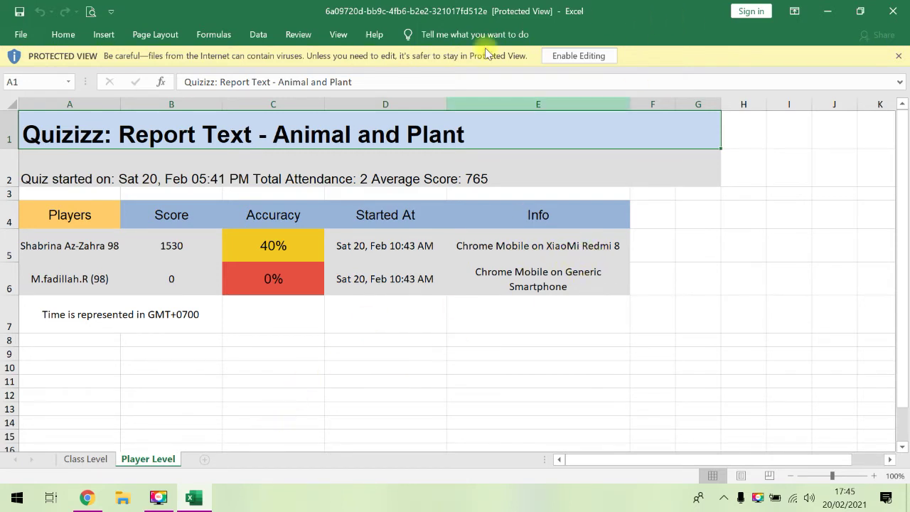
Switch back to Quizizz in Chrome, exit the live summary and open the "Report Text - Animal and Plant" quiz from the library
{"action": "left_click", "coordinate": [87, 497]}
{"action": "left_click", "coordinate": [859, 84]}
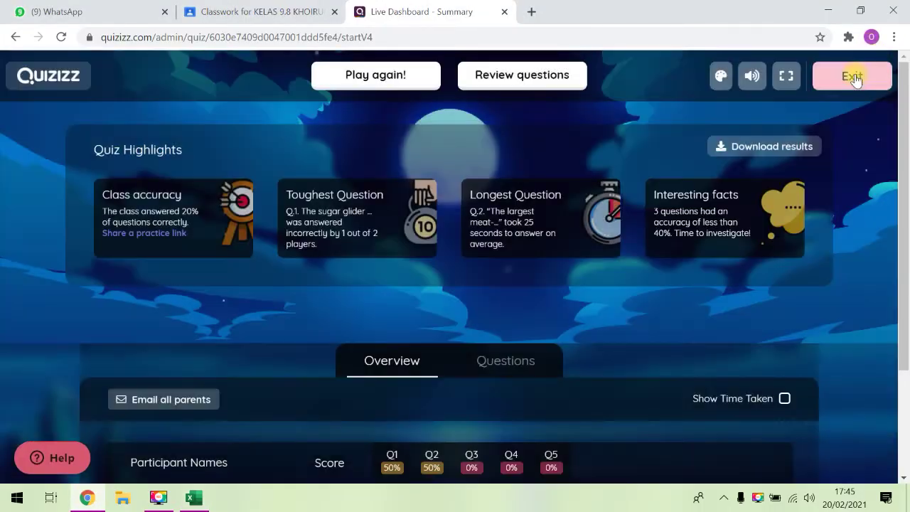
{"action": "left_click", "coordinate": [853, 77]}
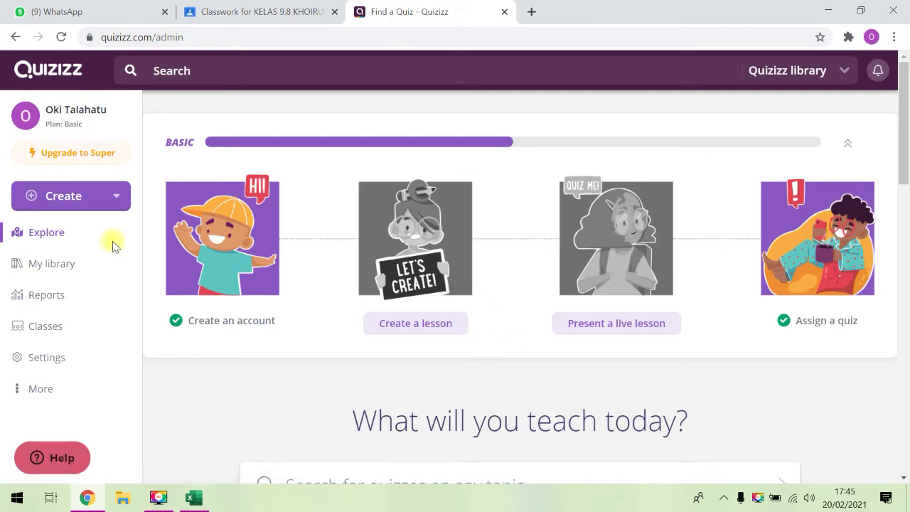
{"action": "left_click", "coordinate": [52, 272]}
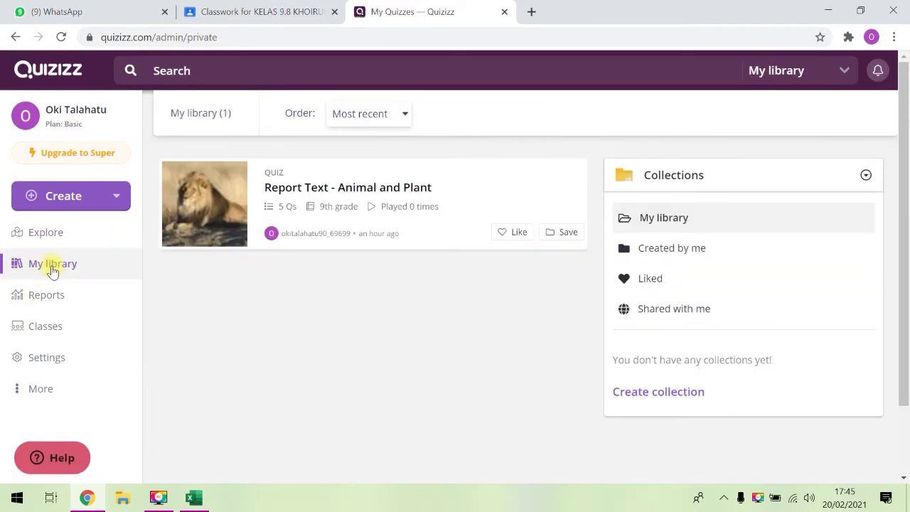
{"action": "left_click", "coordinate": [438, 221]}
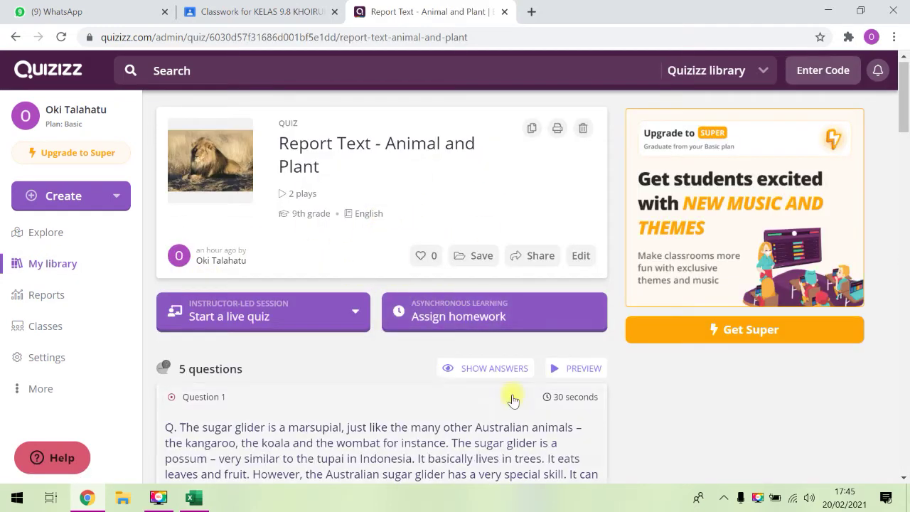
Open the participant preview of the quiz, look over its settings, memes and themes, and start the solo game
{"action": "left_click", "coordinate": [555, 368]}
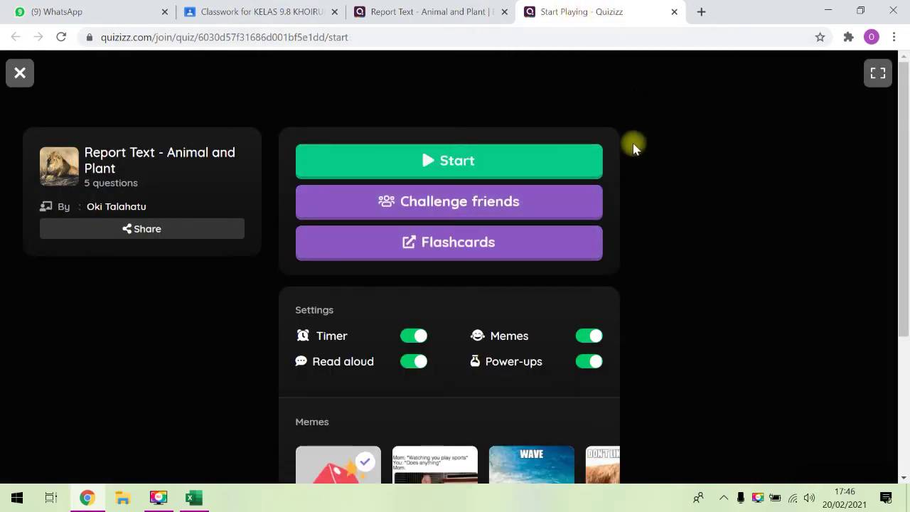
{"action": "scroll", "coordinate": [299, 234], "scroll_direction": "down", "scroll_amount": 2}
{"action": "scroll", "coordinate": [362, 281], "scroll_direction": "down", "scroll_amount": 3}
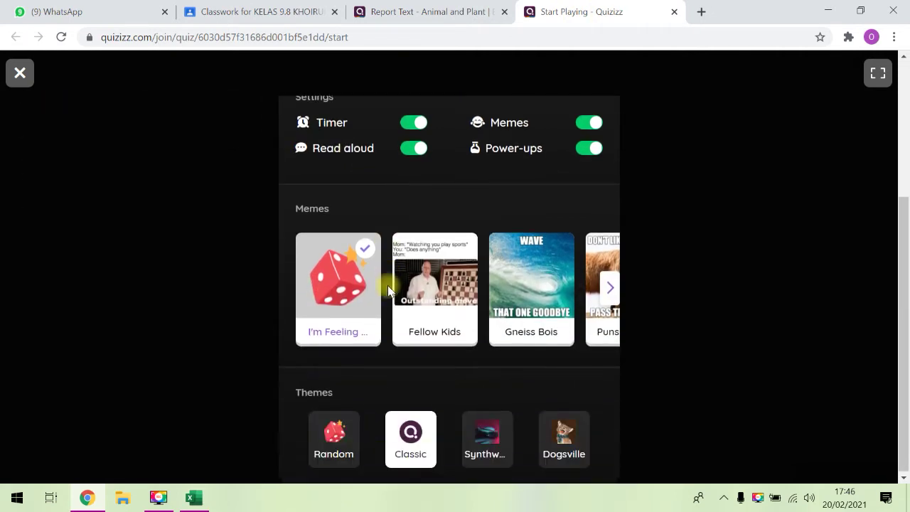
{"action": "scroll", "coordinate": [497, 213], "scroll_direction": "up", "scroll_amount": 5}
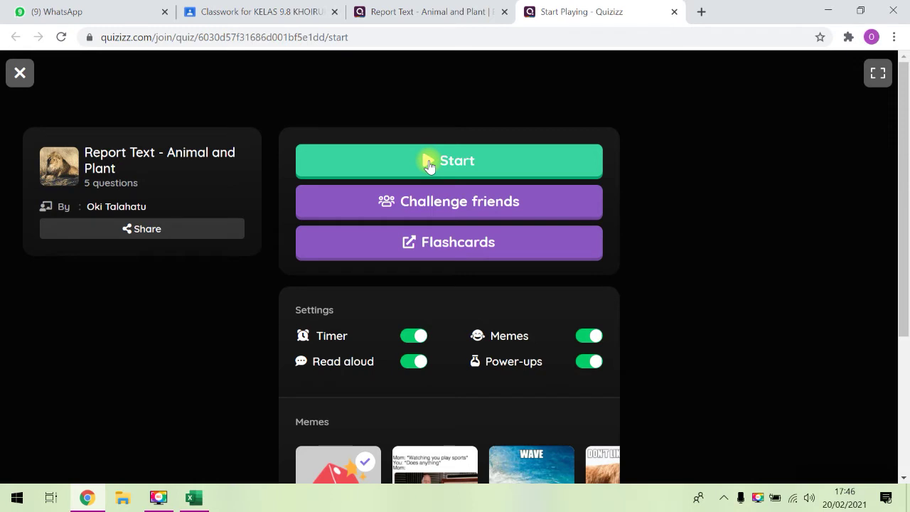
{"action": "left_click", "coordinate": [429, 162]}
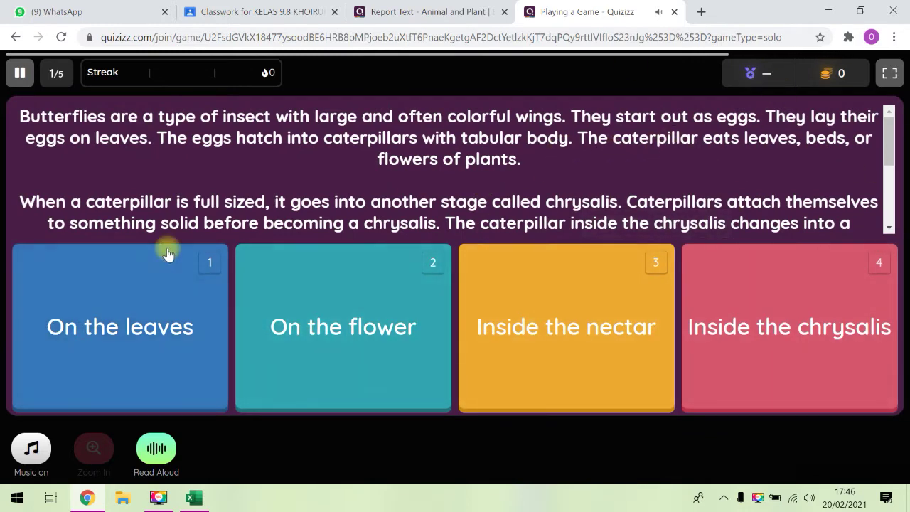
Answer the caterpillar question with "Inside the chrysalis", then pause the preview game and save and exit it
{"action": "scroll", "coordinate": [476, 224], "scroll_direction": "down", "scroll_amount": 3}
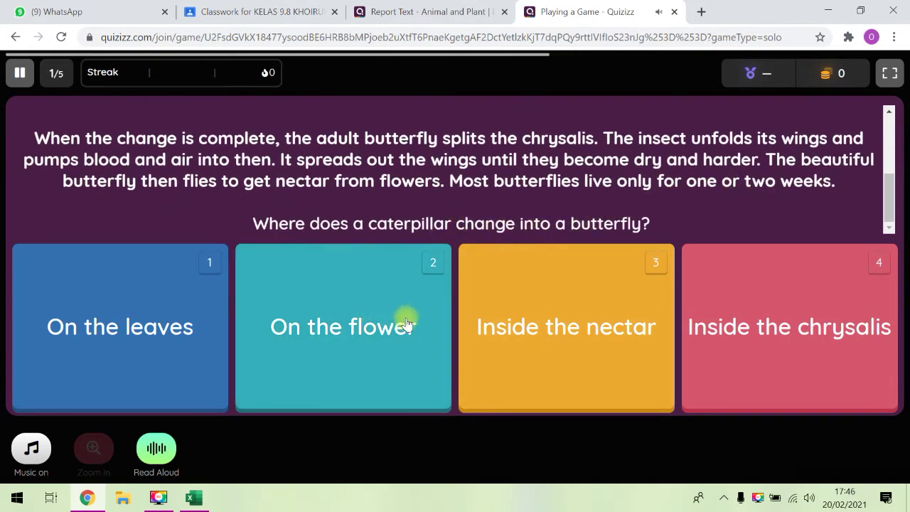
{"action": "left_click", "coordinate": [800, 342]}
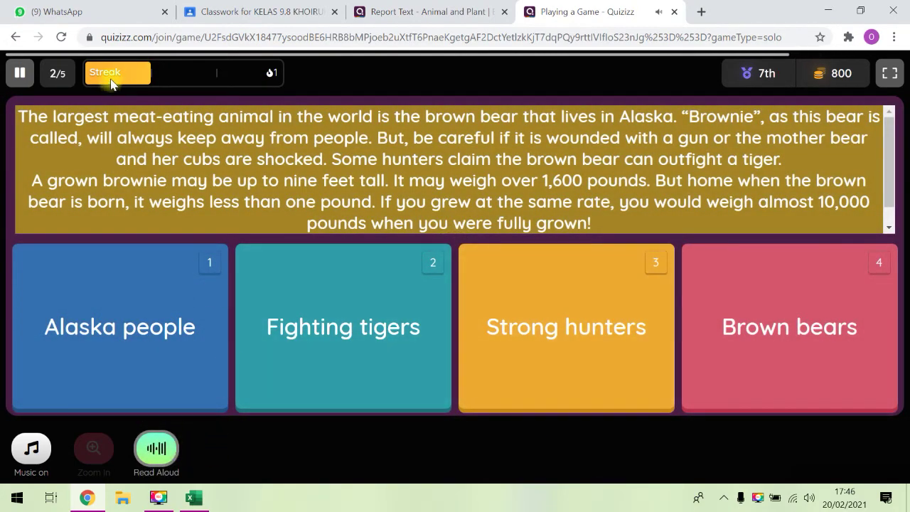
{"action": "left_click", "coordinate": [22, 74]}
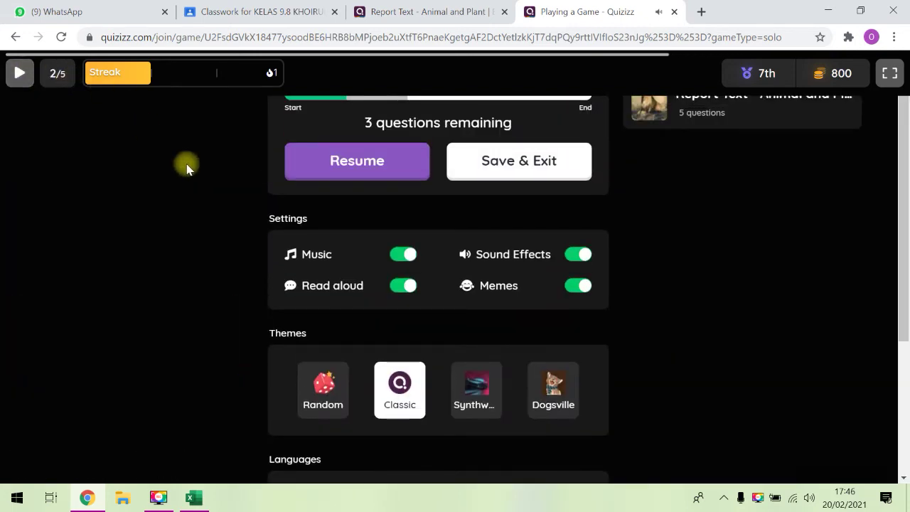
{"action": "left_click", "coordinate": [522, 162]}
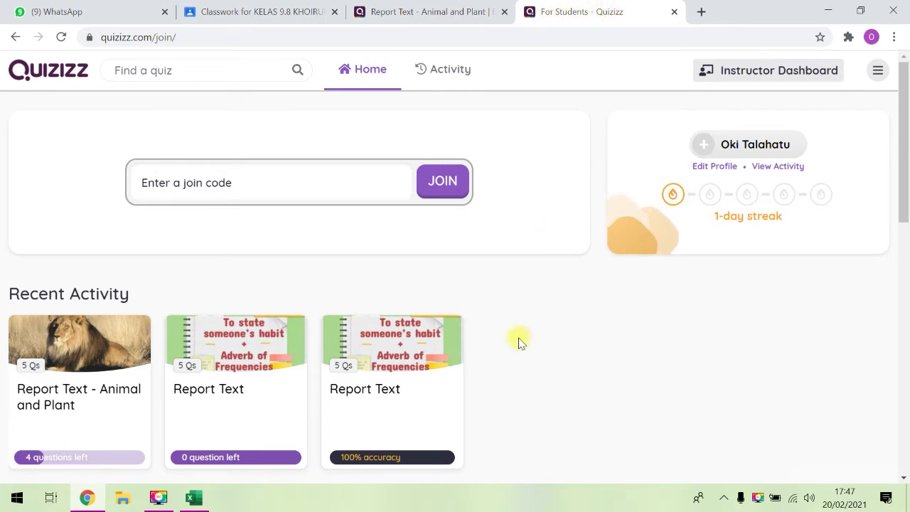
Return to the instructor's quiz page and set up a homework assignment with the deadline Wednesday, February 24
{"action": "left_click", "coordinate": [418, 14]}
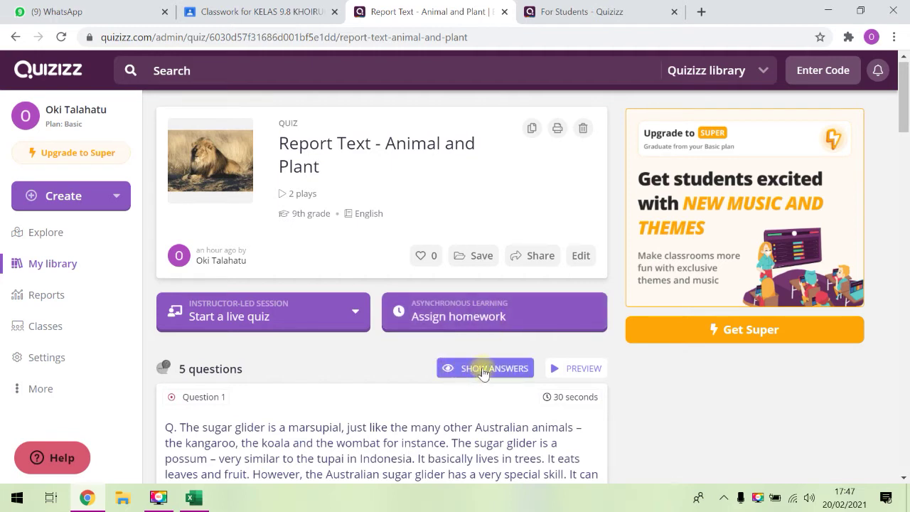
{"action": "left_click", "coordinate": [461, 377]}
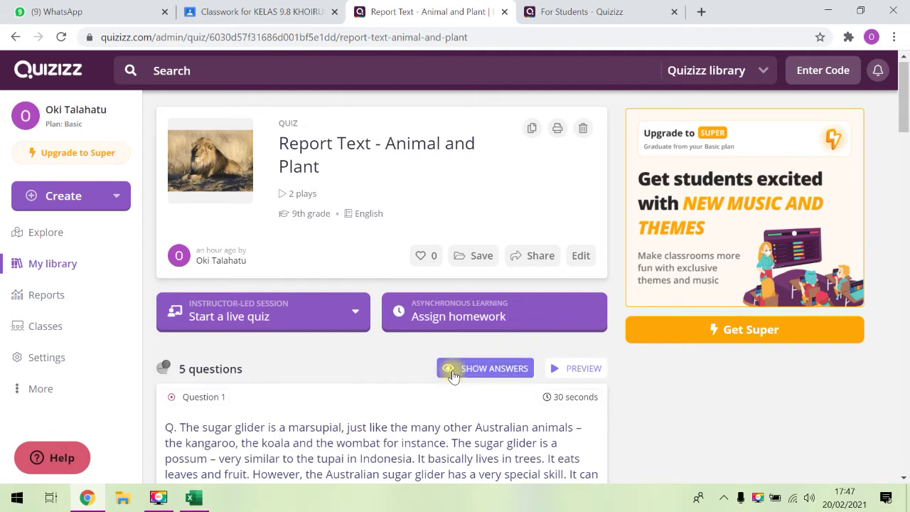
{"action": "left_click", "coordinate": [460, 321]}
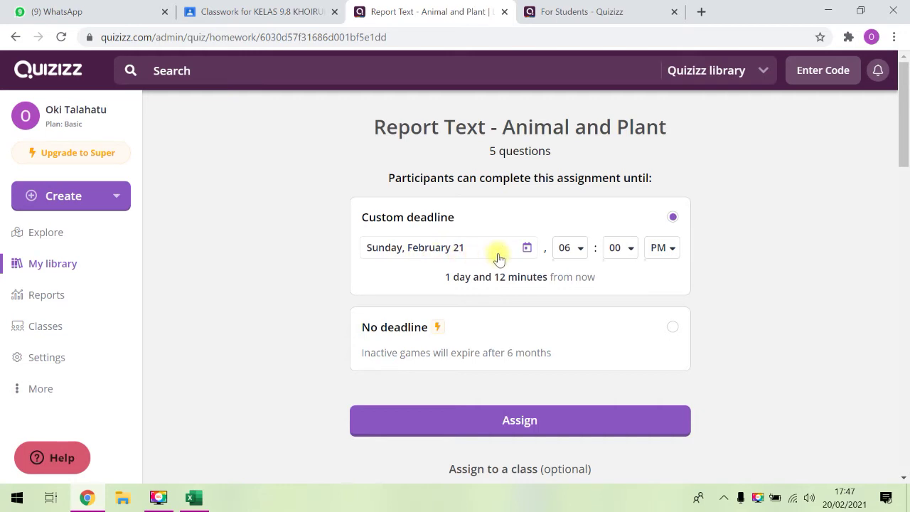
{"action": "left_click", "coordinate": [526, 249]}
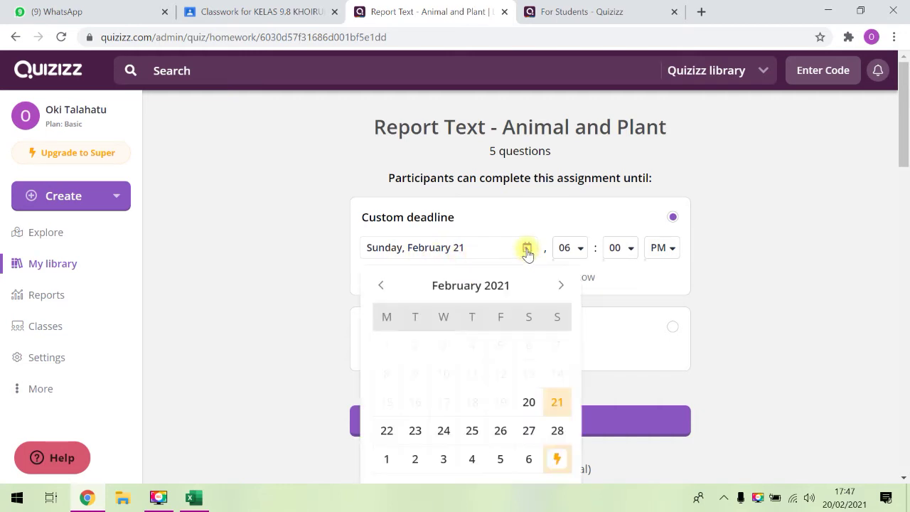
{"action": "scroll", "coordinate": [478, 338], "scroll_direction": "down", "scroll_amount": 1}
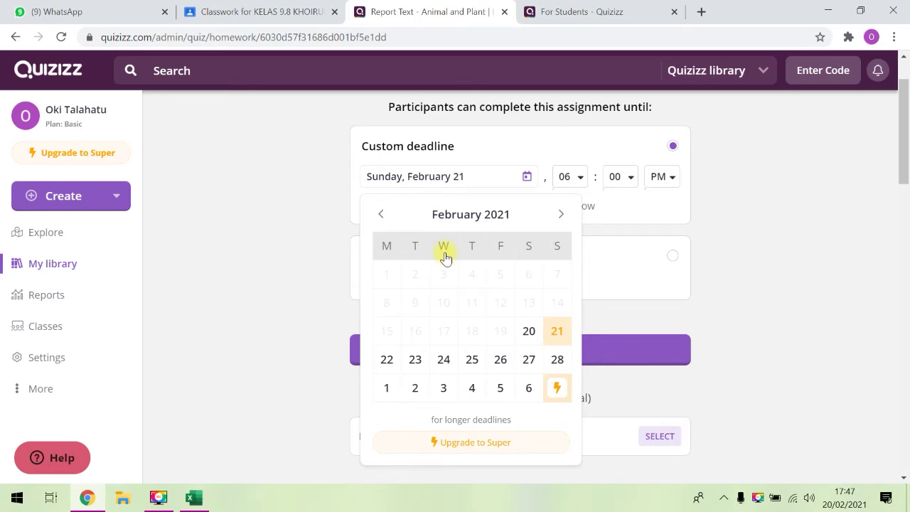
{"action": "left_click", "coordinate": [445, 363]}
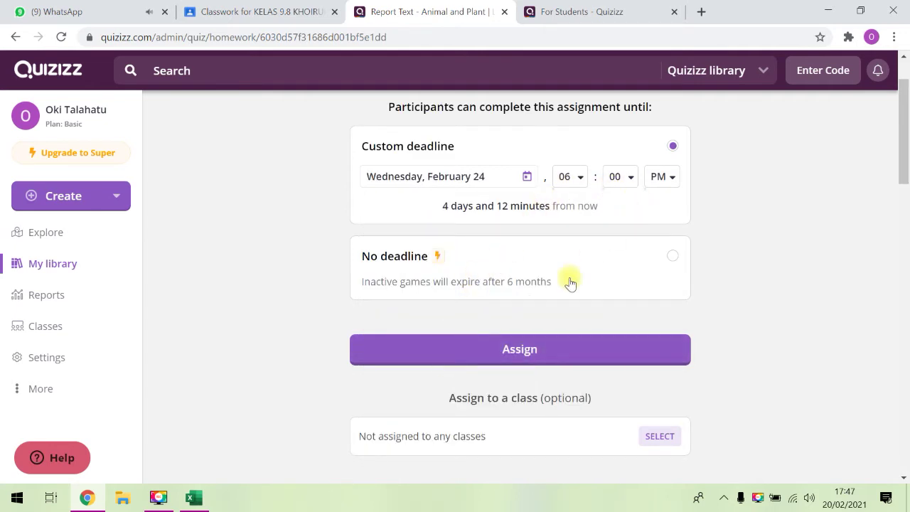
Look through the homework settings, choose the "Puns of the Ani..." meme set and assign the quiz
{"action": "scroll", "coordinate": [524, 355], "scroll_direction": "down", "scroll_amount": 1}
{"action": "scroll", "coordinate": [533, 284], "scroll_direction": "down", "scroll_amount": 5}
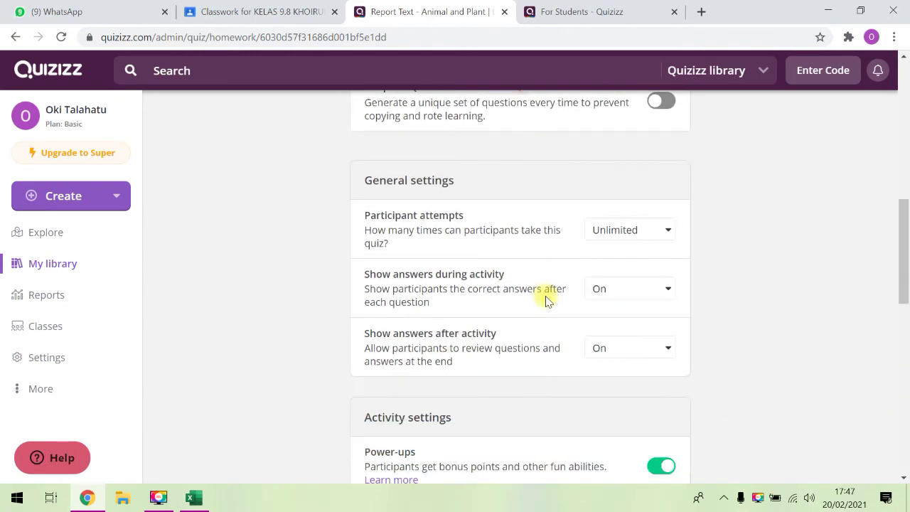
{"action": "scroll", "coordinate": [632, 322], "scroll_direction": "down", "scroll_amount": 6}
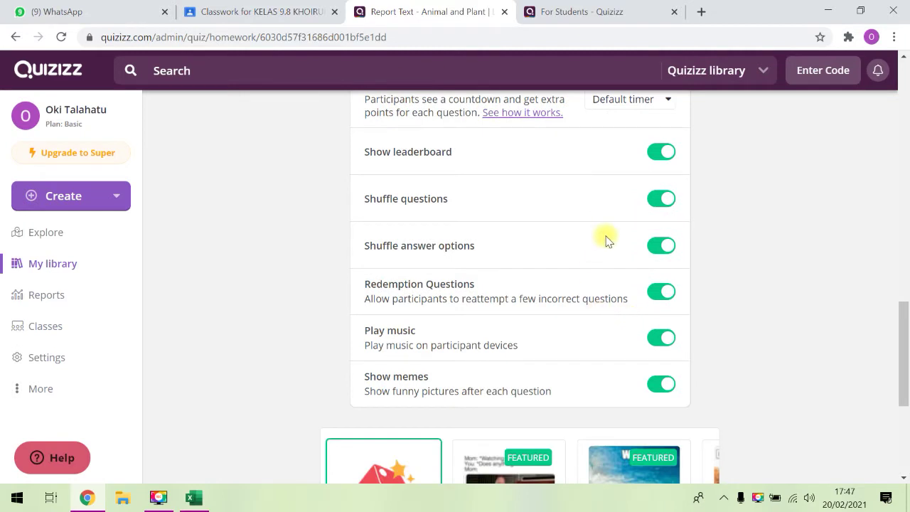
{"action": "scroll", "coordinate": [604, 238], "scroll_direction": "down", "scroll_amount": 4}
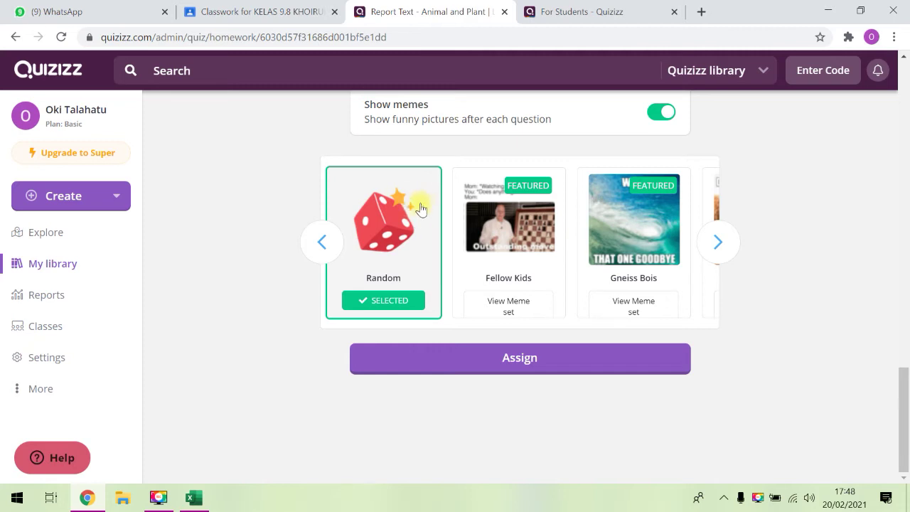
{"action": "left_click", "coordinate": [718, 243]}
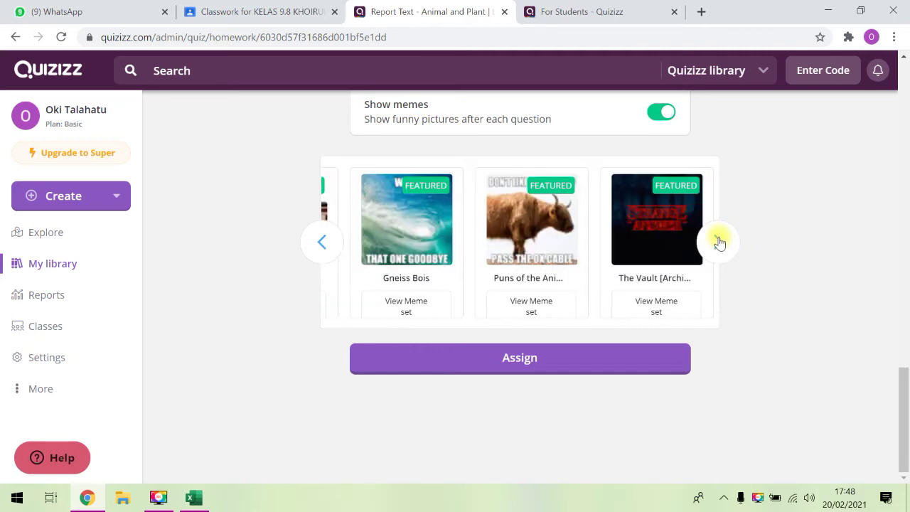
{"action": "left_click", "coordinate": [539, 226]}
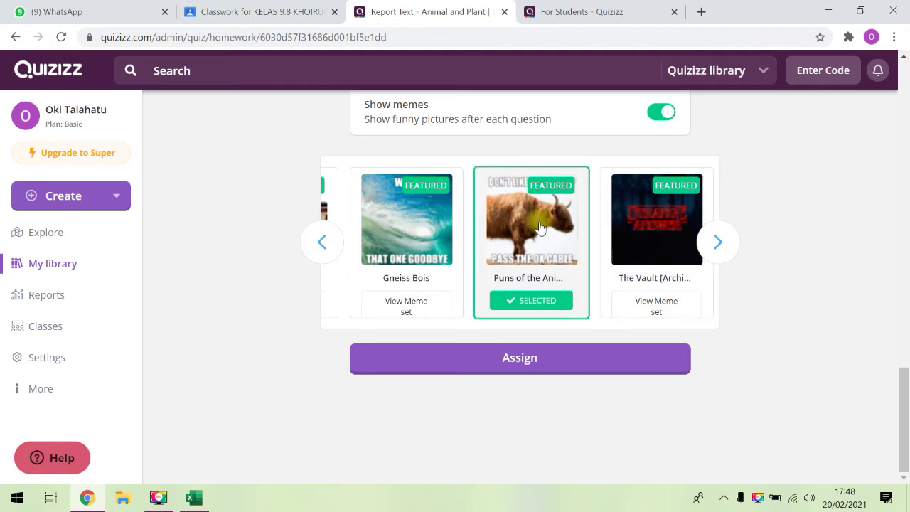
{"action": "left_click", "coordinate": [517, 359]}
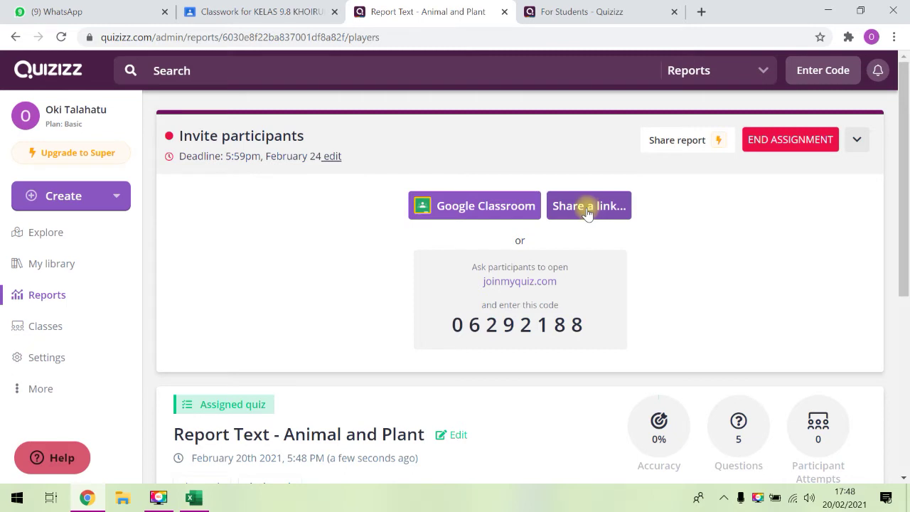
Share the homework assignment through Google Classroom with the class KELAS 9.7
{"action": "left_click", "coordinate": [483, 208]}
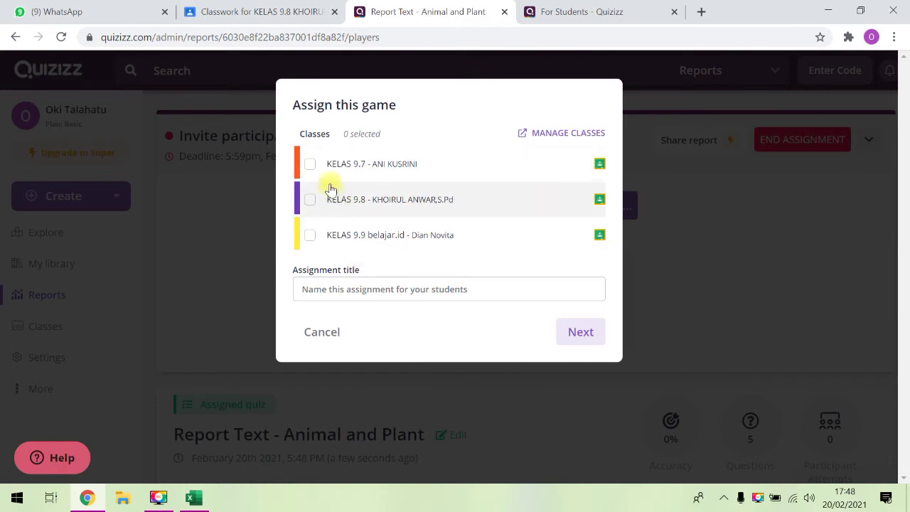
{"action": "left_click", "coordinate": [310, 166]}
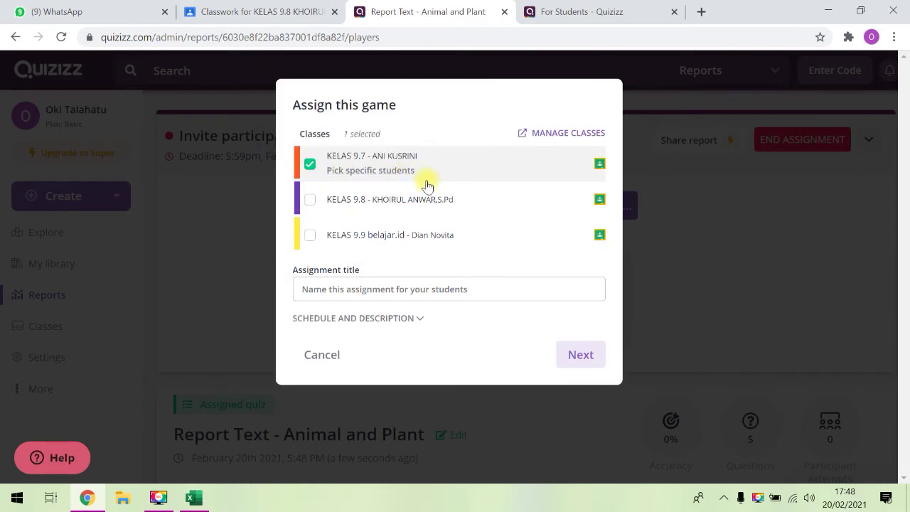
{"action": "left_click", "coordinate": [584, 356]}
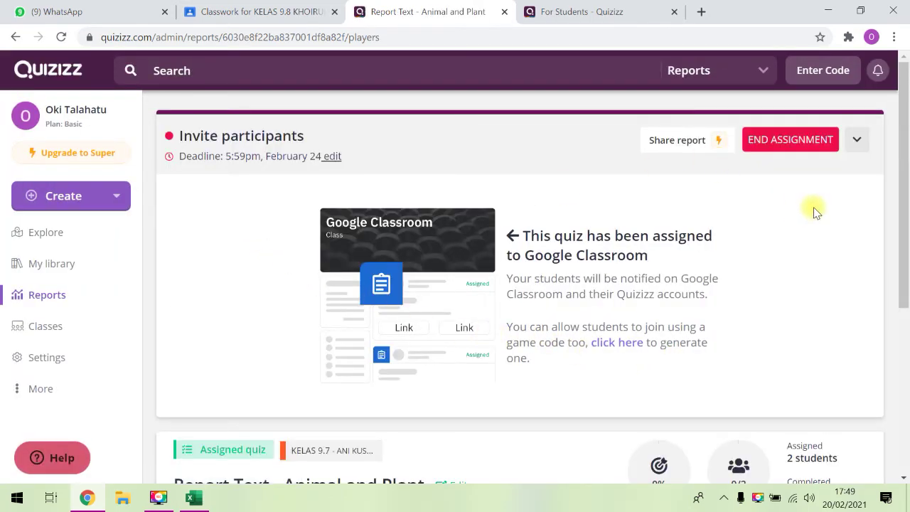
Switch to Google Classroom, open the KELAS 9.7 class and check the Quizizz Game assignment posted in its stream
{"action": "left_click", "coordinate": [267, 15]}
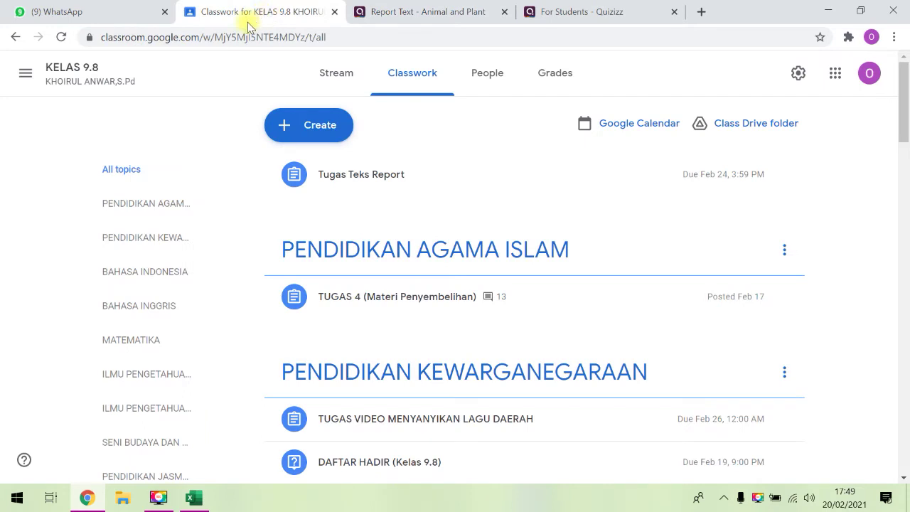
{"action": "left_click", "coordinate": [26, 74]}
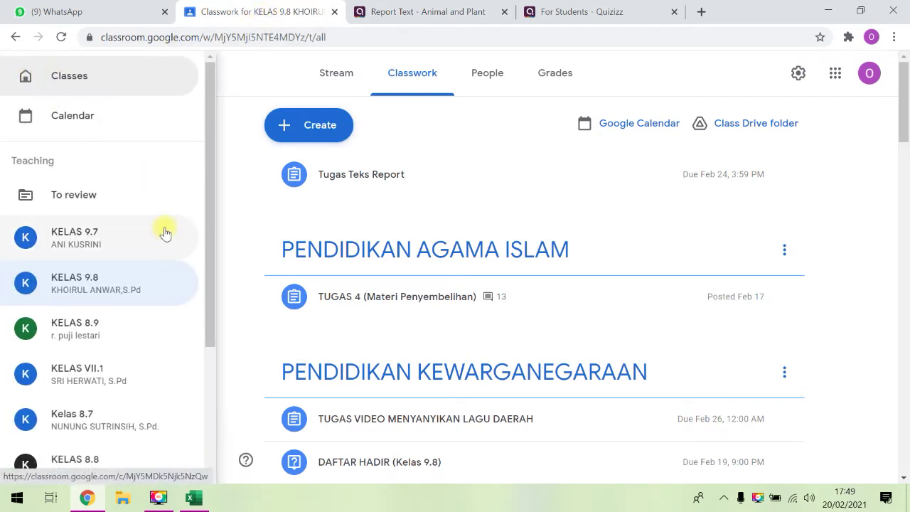
{"action": "left_click", "coordinate": [128, 238]}
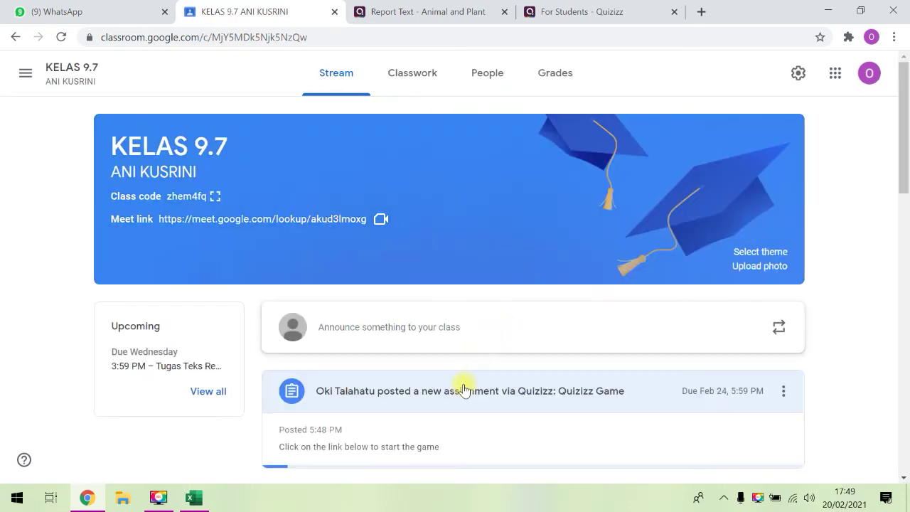
{"action": "scroll", "coordinate": [432, 400], "scroll_direction": "down", "scroll_amount": 1}
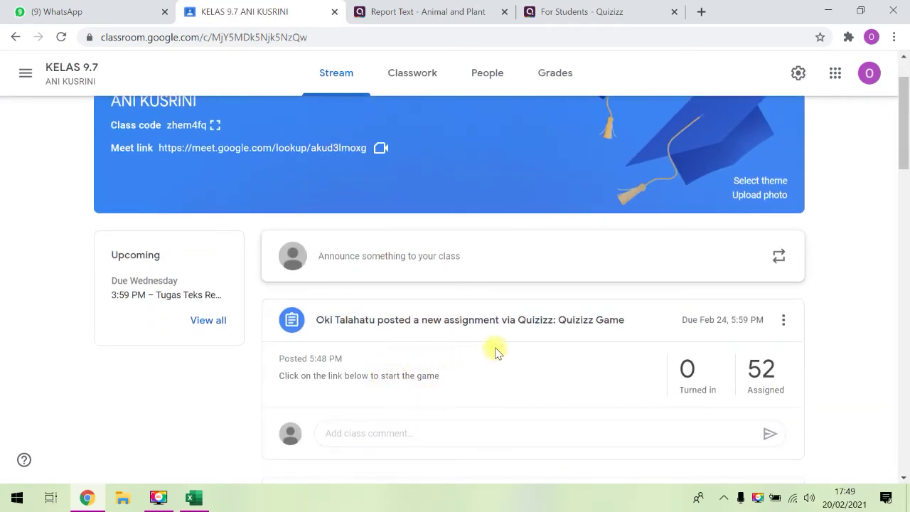
{"action": "scroll", "coordinate": [512, 387], "scroll_direction": "down", "scroll_amount": 1}
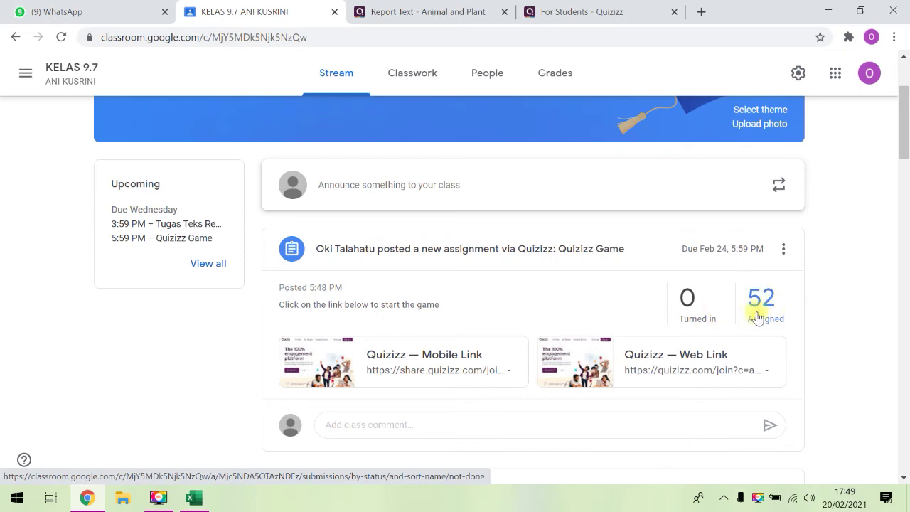
{"action": "scroll", "coordinate": [757, 316], "scroll_direction": "down", "scroll_amount": 1}
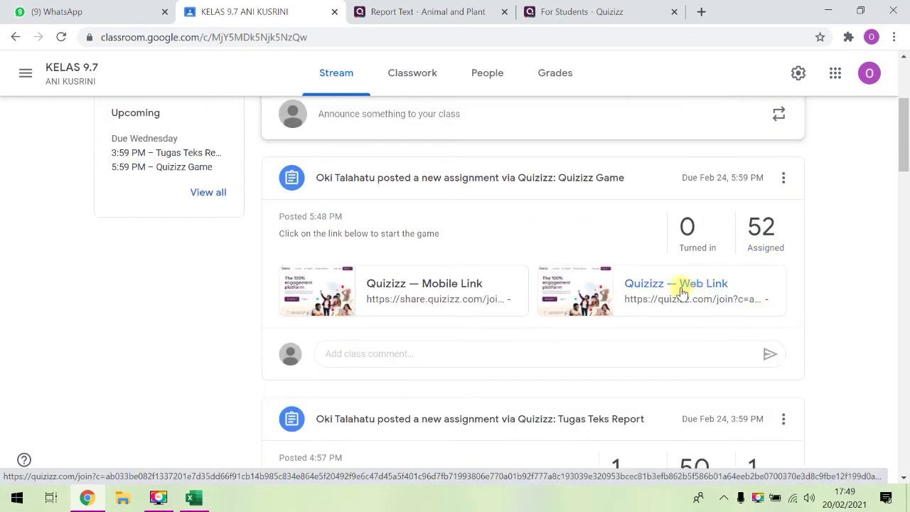
{"action": "scroll", "coordinate": [640, 277], "scroll_direction": "up", "scroll_amount": 3}
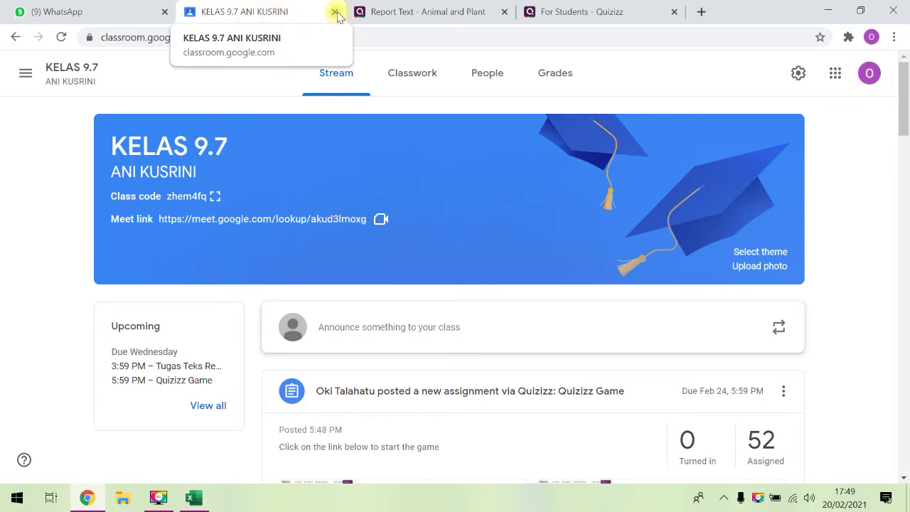
Return to Quizizz and open the quiz "Report Text - Animal and Plant" from the library
{"action": "left_click", "coordinate": [449, 12]}
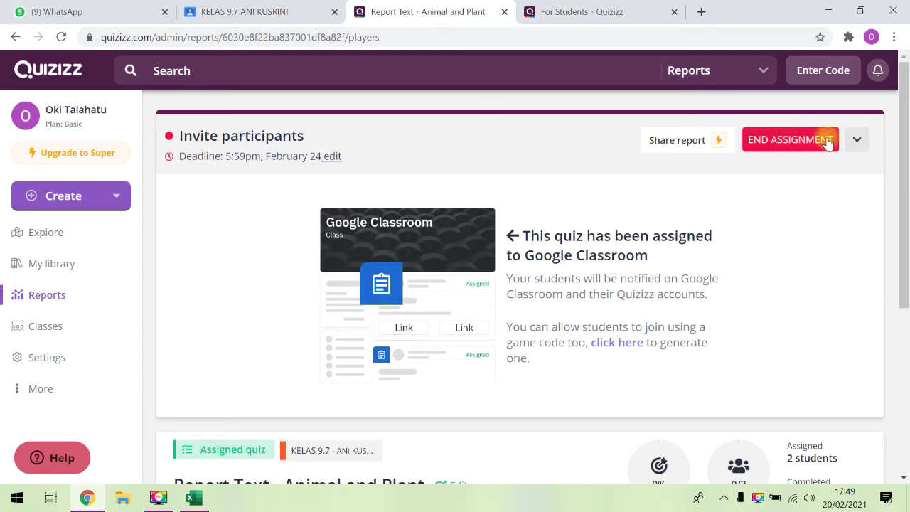
{"action": "left_click", "coordinate": [69, 269]}
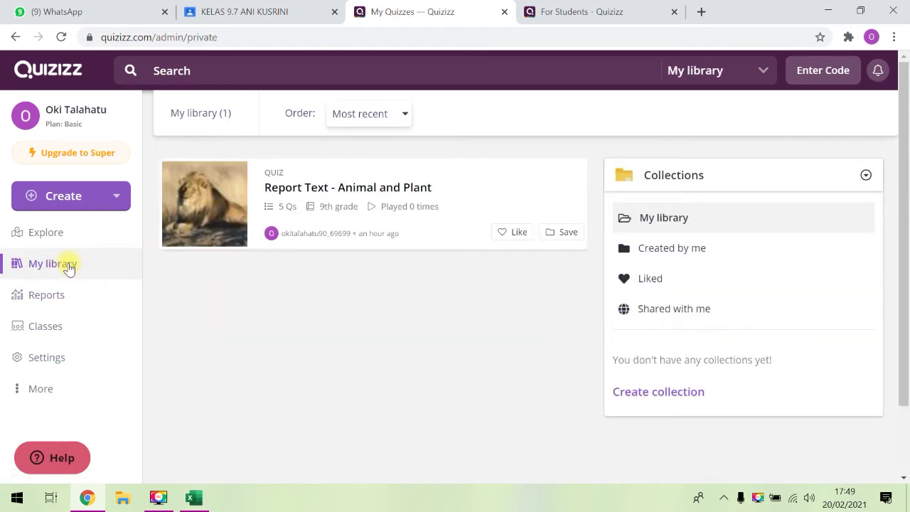
{"action": "left_click", "coordinate": [445, 227]}
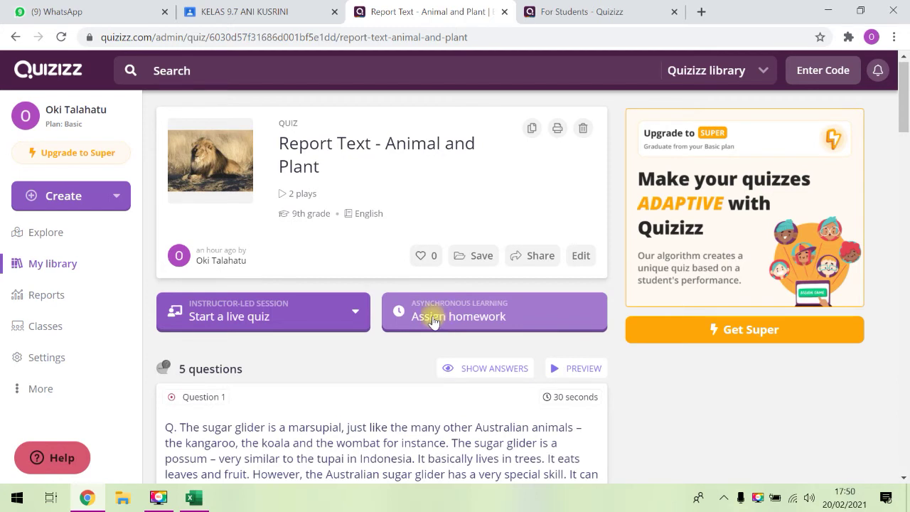
Assign the quiz as homework with a custom deadline of Wednesday, February 24, keeping the default activity settings
{"action": "left_click", "coordinate": [455, 317]}
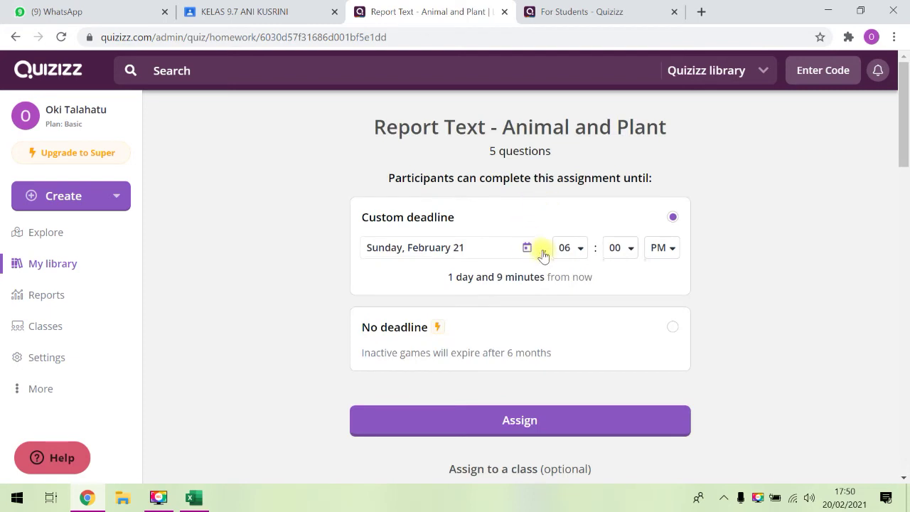
{"action": "left_click", "coordinate": [526, 248]}
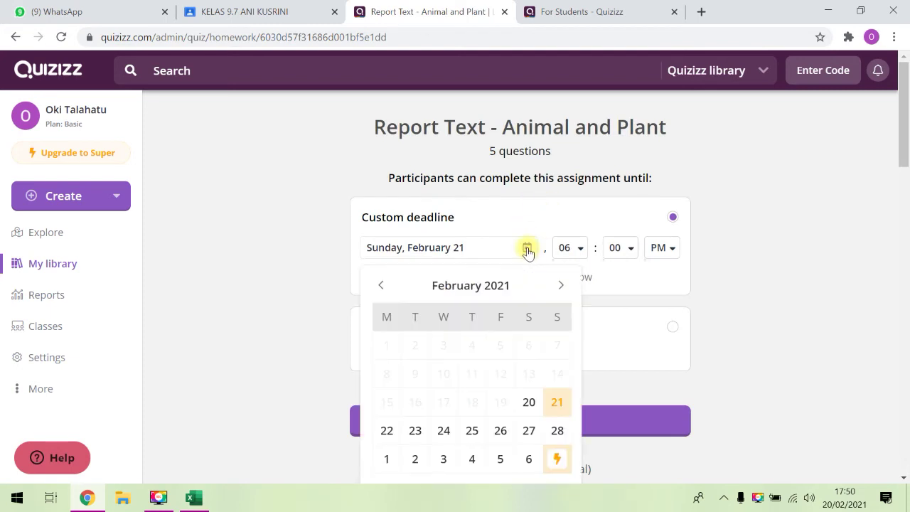
{"action": "left_click", "coordinate": [444, 430]}
{"action": "scroll", "coordinate": [526, 370], "scroll_direction": "down", "scroll_amount": 15}
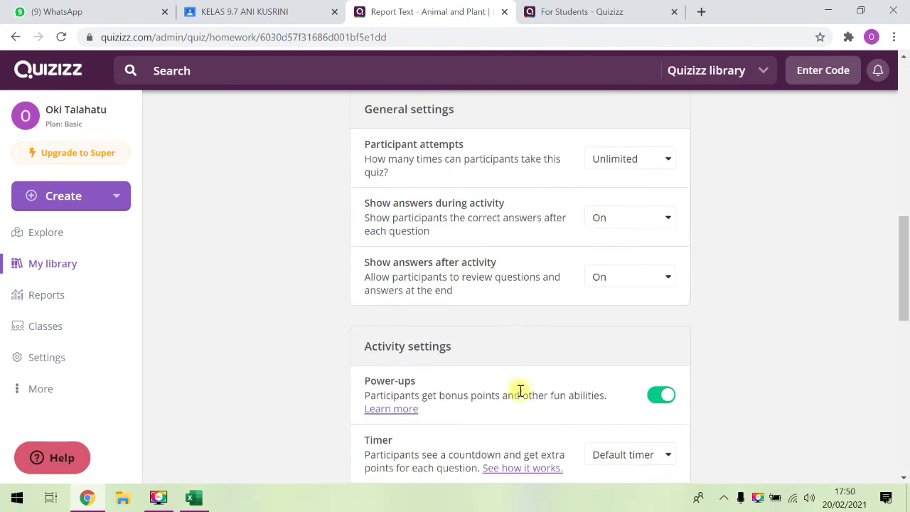
{"action": "scroll", "coordinate": [519, 396], "scroll_direction": "down", "scroll_amount": 2}
{"action": "left_click", "coordinate": [532, 356]}
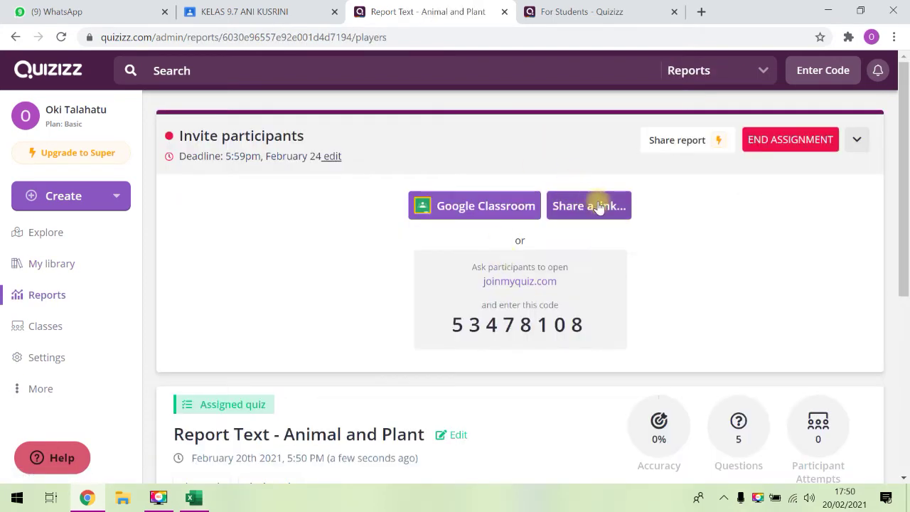
Copy the homework's share link and open the classwork of KELAS 9.8 in Google Classroom
{"action": "left_click", "coordinate": [598, 205]}
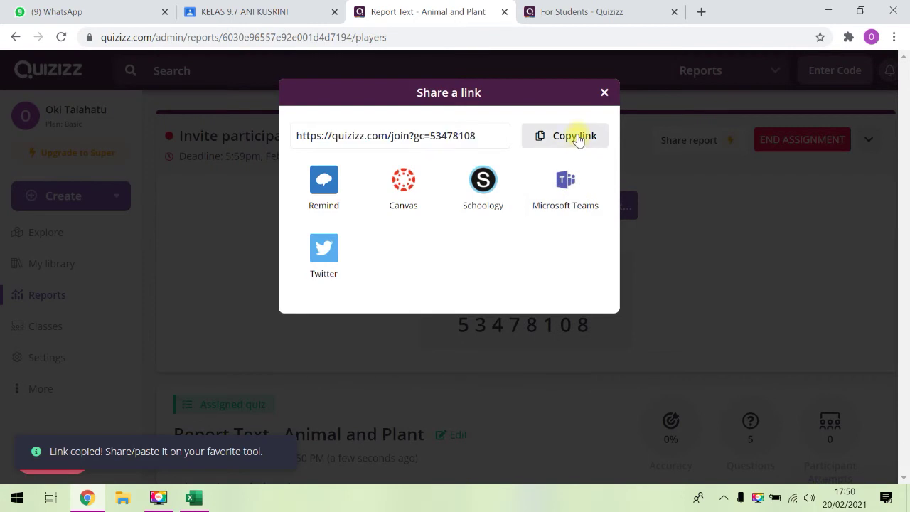
{"action": "left_click", "coordinate": [577, 137]}
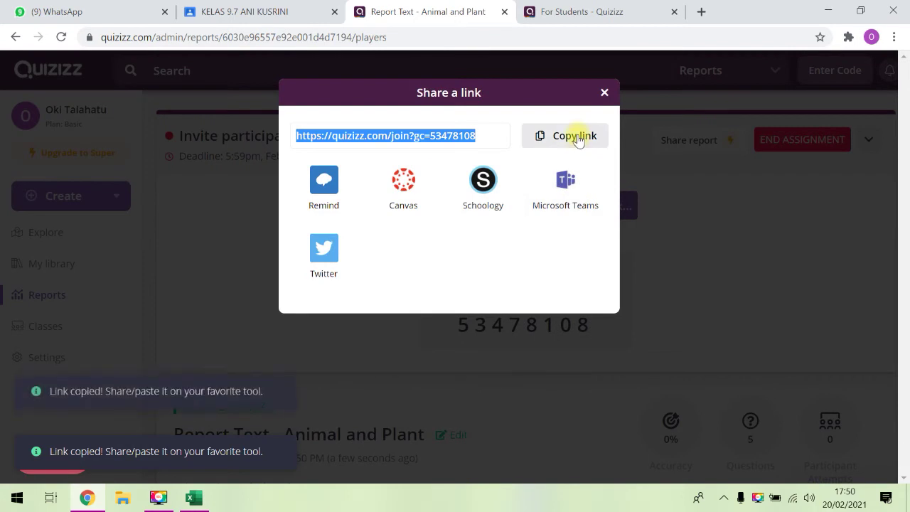
{"action": "left_click", "coordinate": [260, 13]}
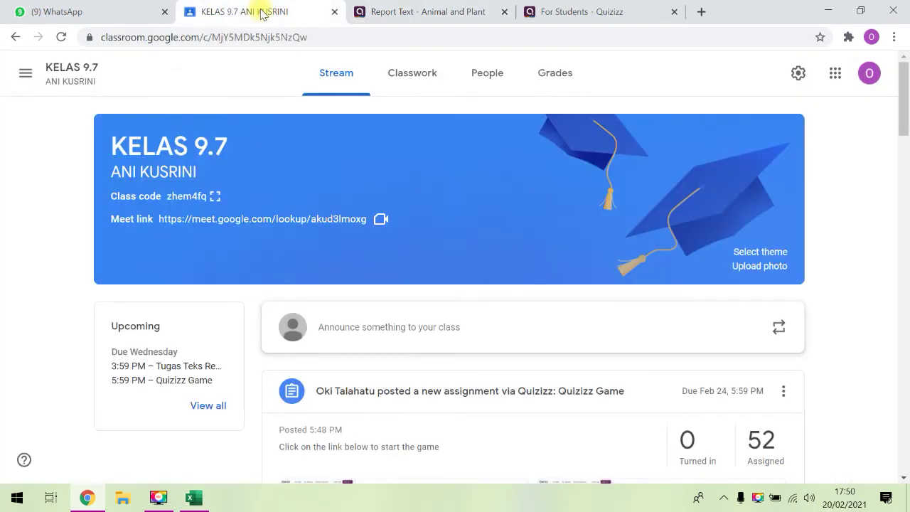
{"action": "left_click", "coordinate": [408, 79]}
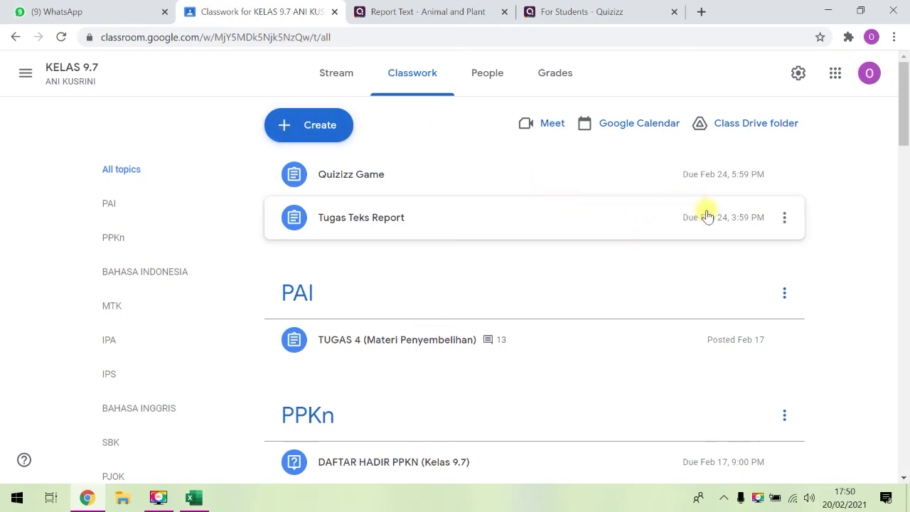
{"action": "left_click", "coordinate": [25, 75]}
{"action": "left_click", "coordinate": [105, 279]}
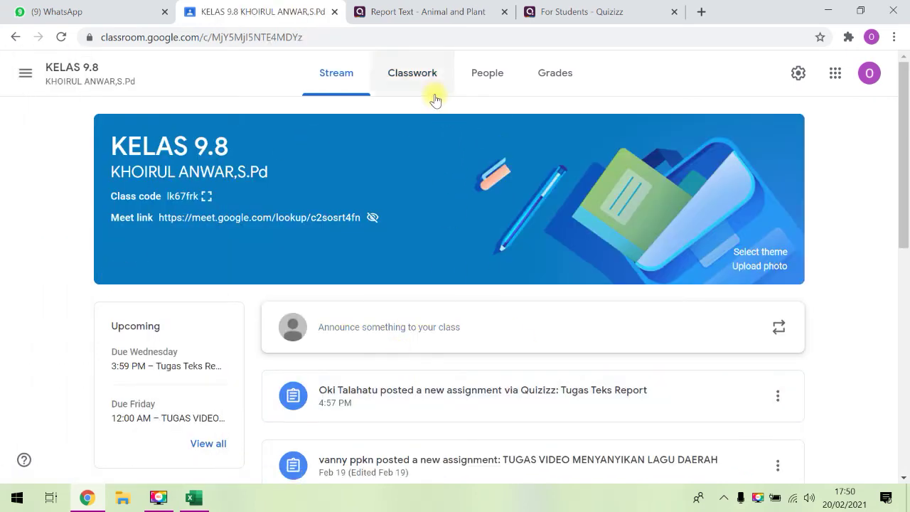
{"action": "left_click", "coordinate": [419, 75]}
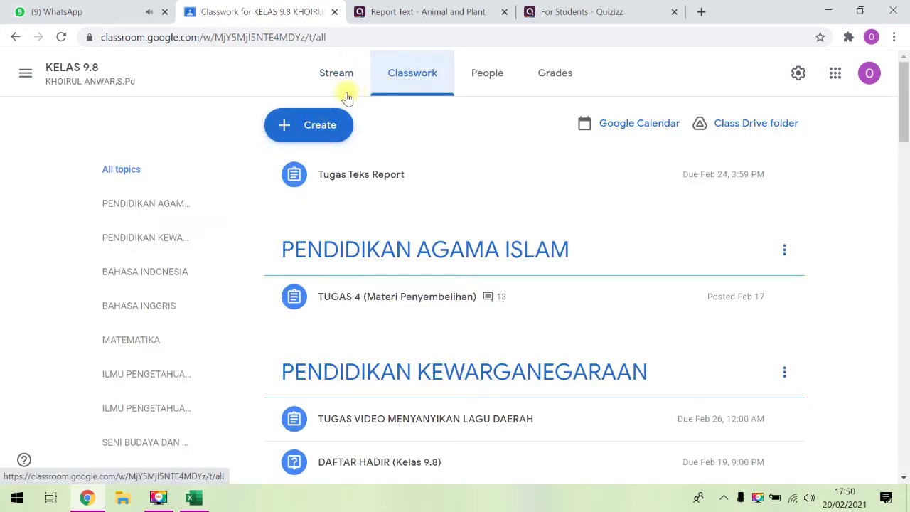
Create a quiz assignment titled "21-02-21 Tugas kuis teks Report" with the instructions "Kerjakan tugas berikut dengan happy :)"
{"action": "left_click", "coordinate": [287, 125]}
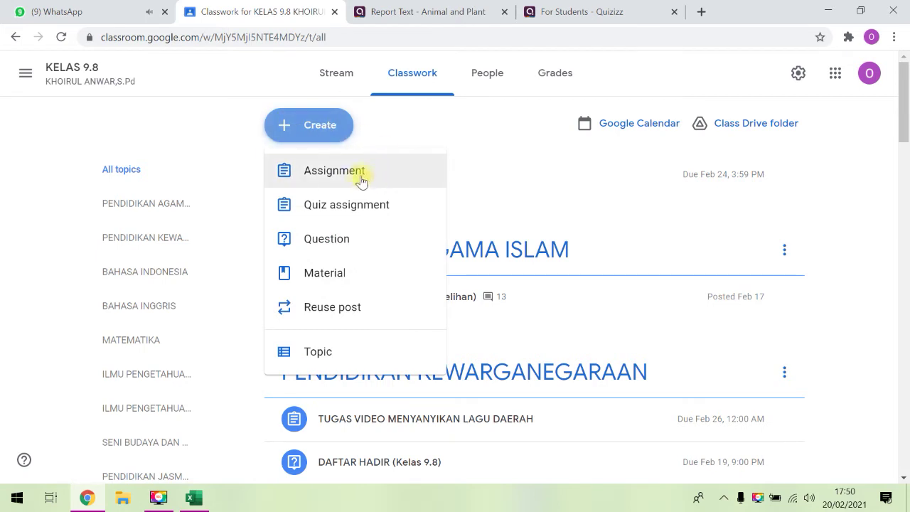
{"action": "left_click", "coordinate": [360, 204]}
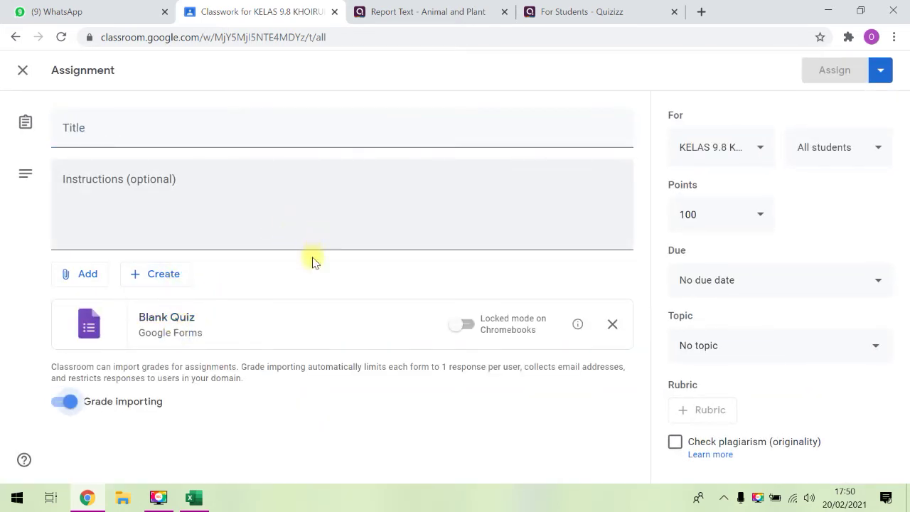
{"action": "left_click", "coordinate": [83, 125]}
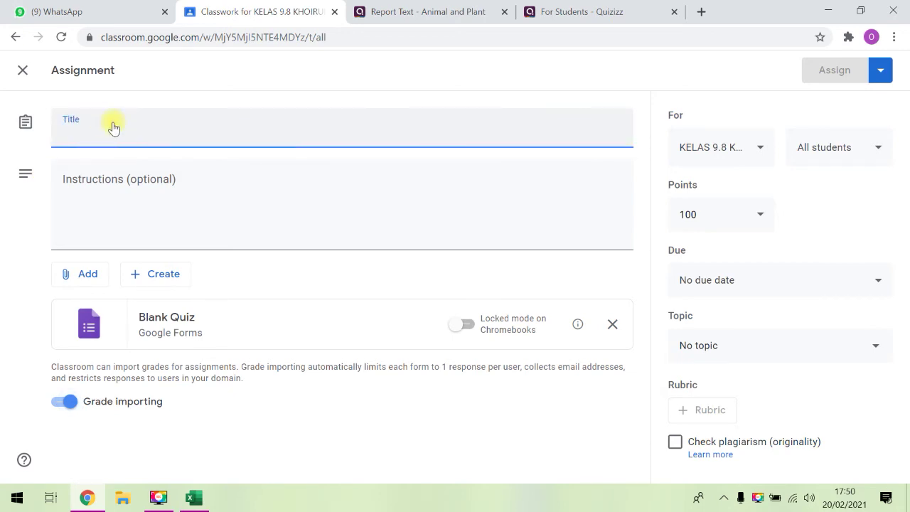
{"action": "type", "text": "21-02-21 Tugas kuis teks Report"}
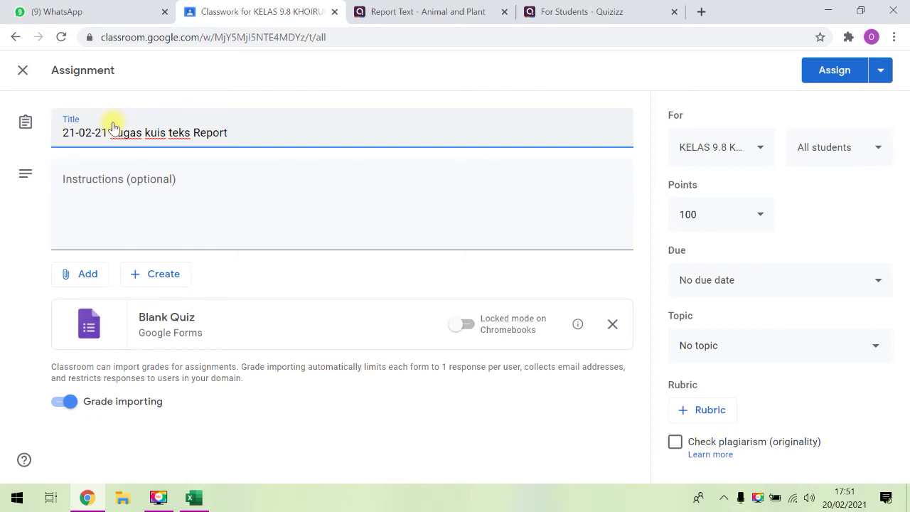
{"action": "left_click", "coordinate": [96, 198]}
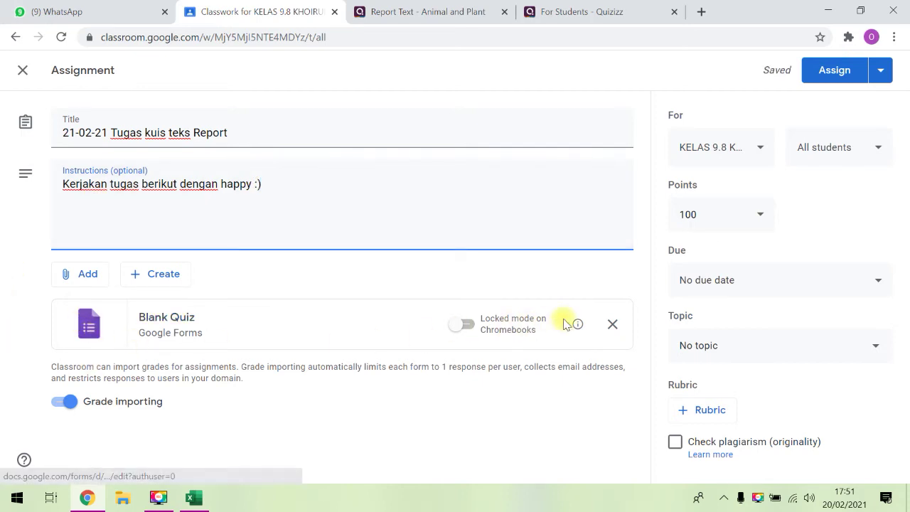
Replace the assignment's Blank Quiz attachment with the copied Quizizz game link
{"action": "left_click", "coordinate": [610, 326]}
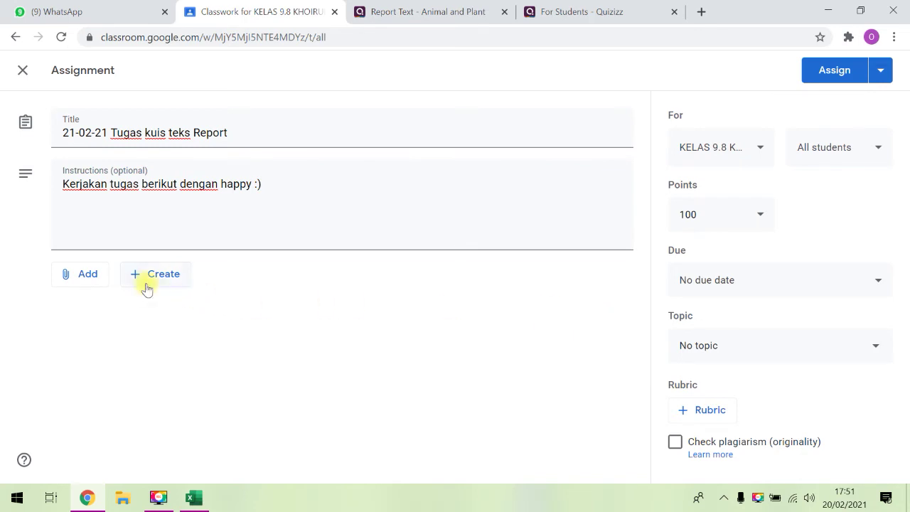
{"action": "left_click", "coordinate": [88, 276]}
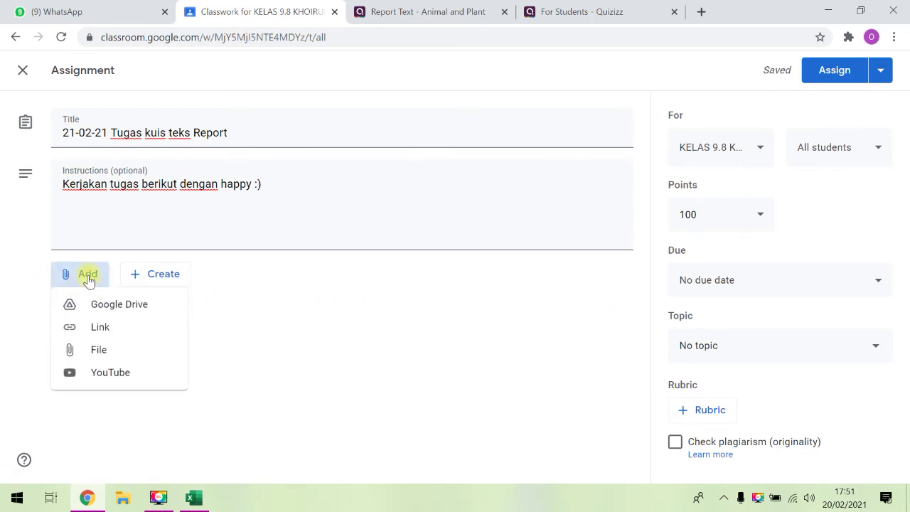
{"action": "left_click", "coordinate": [102, 328]}
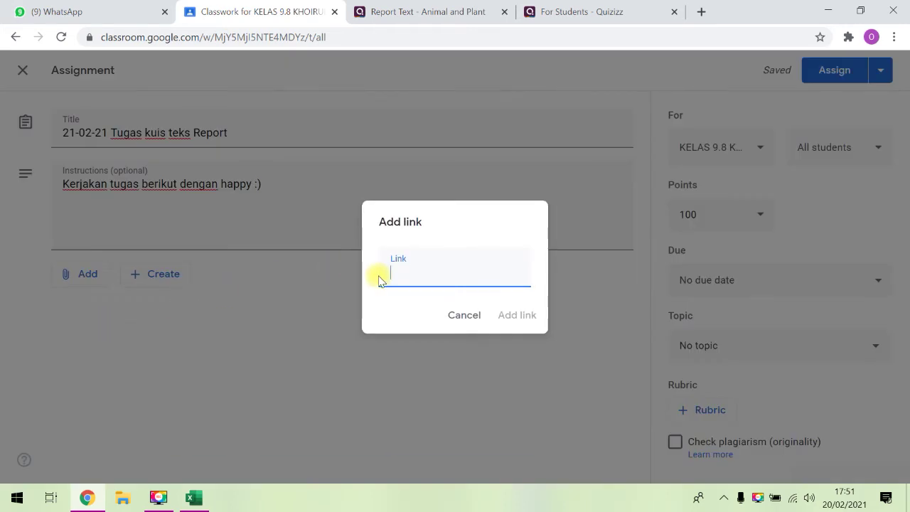
{"action": "right_click", "coordinate": [400, 278]}
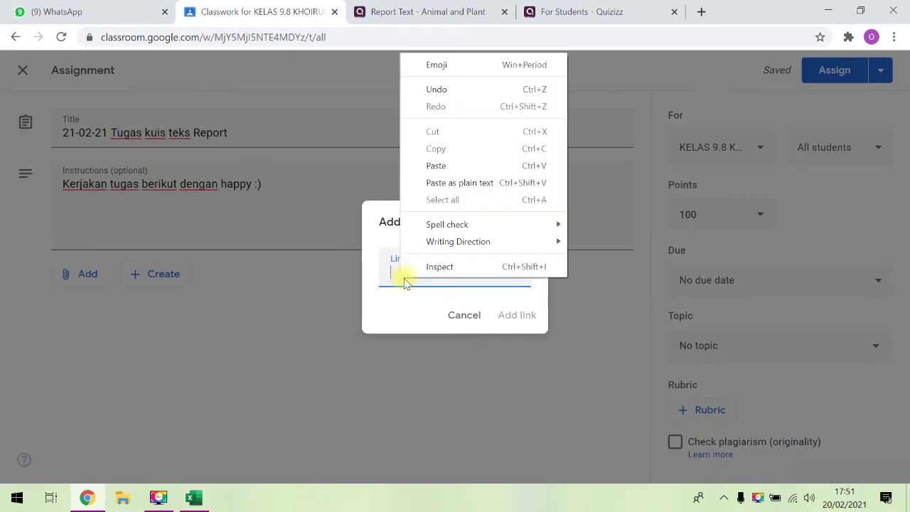
{"action": "left_click", "coordinate": [448, 166]}
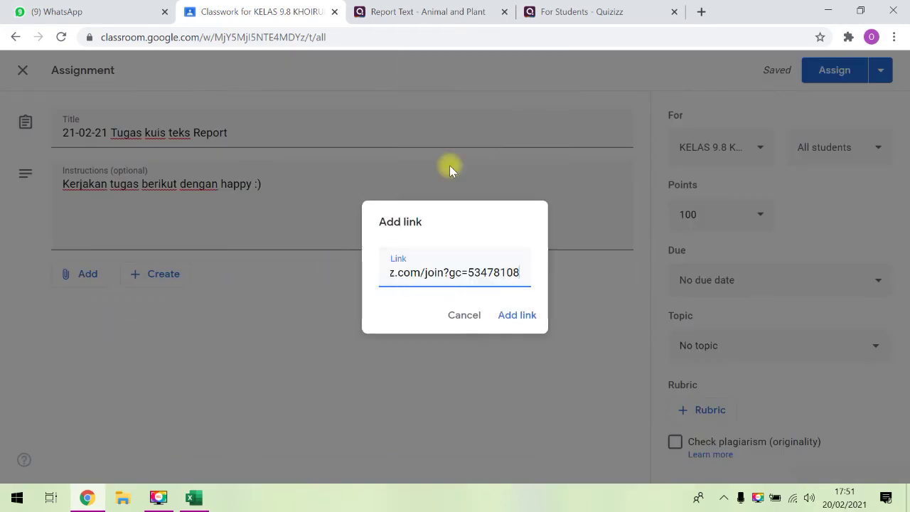
{"action": "left_click", "coordinate": [517, 316]}
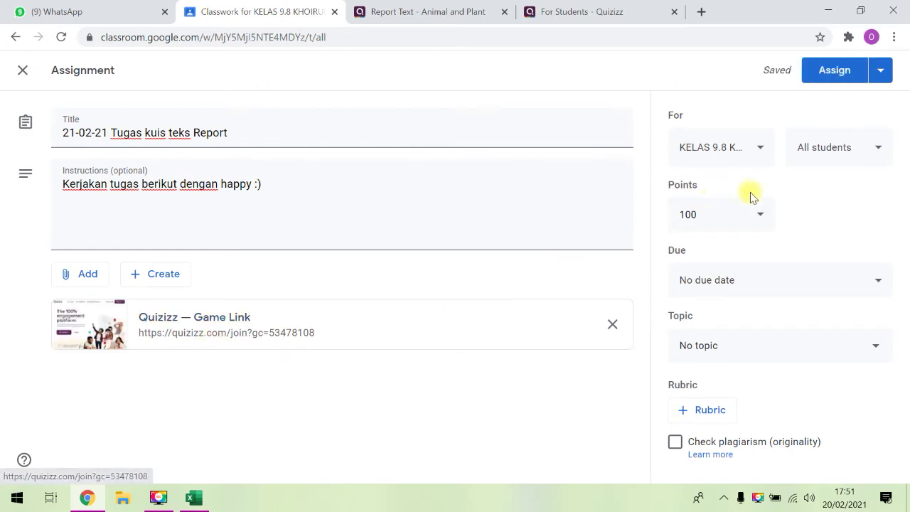
Set the assignment's due date to Wednesday, February 24, 2021 at 11:59 PM
{"action": "left_click", "coordinate": [877, 282]}
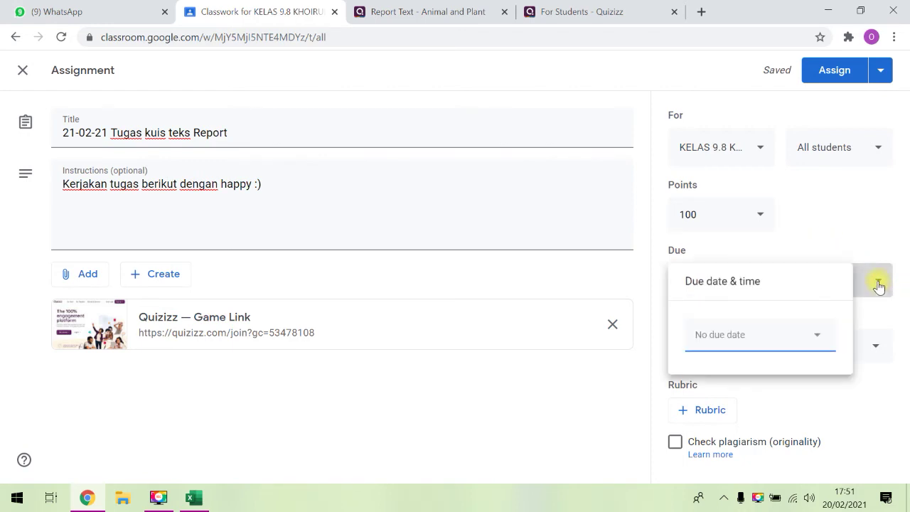
{"action": "left_click", "coordinate": [818, 339]}
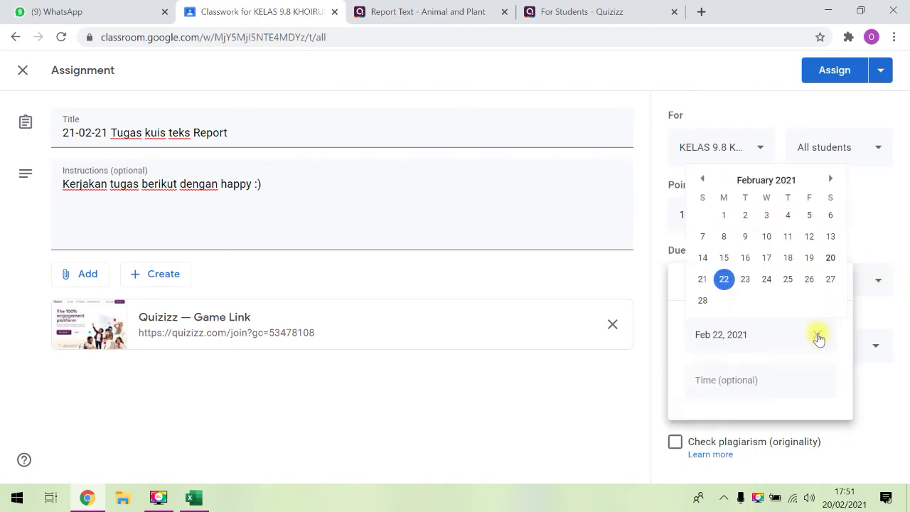
{"action": "left_click", "coordinate": [766, 280]}
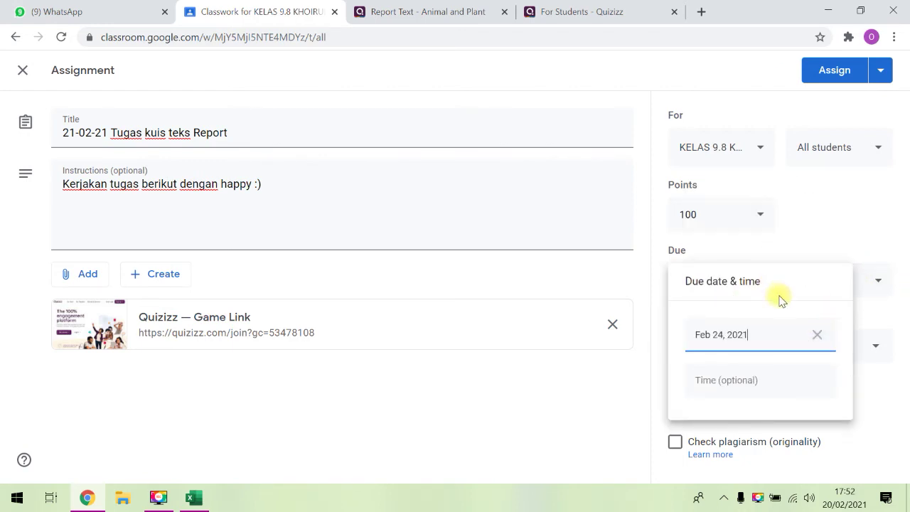
{"action": "left_click", "coordinate": [741, 377]}
{"action": "left_click", "coordinate": [587, 434]}
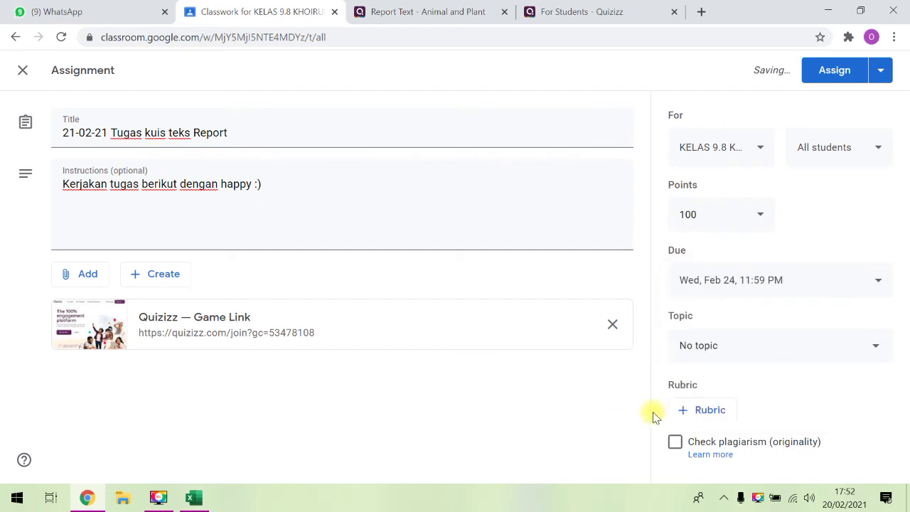
File the assignment under the BAHASA INGGRIS topic and schedule it for Feb 22, 2021 at 7:30 AM
{"action": "left_click", "coordinate": [875, 349]}
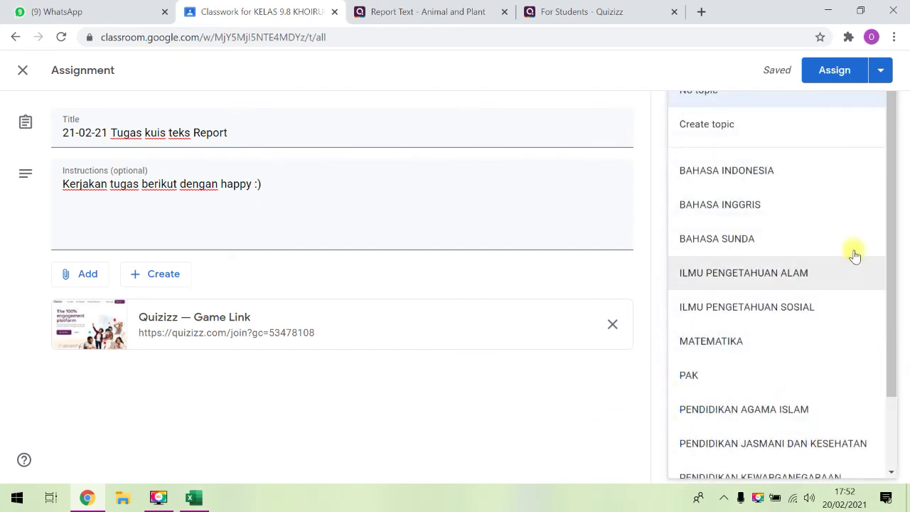
{"action": "left_click", "coordinate": [782, 214]}
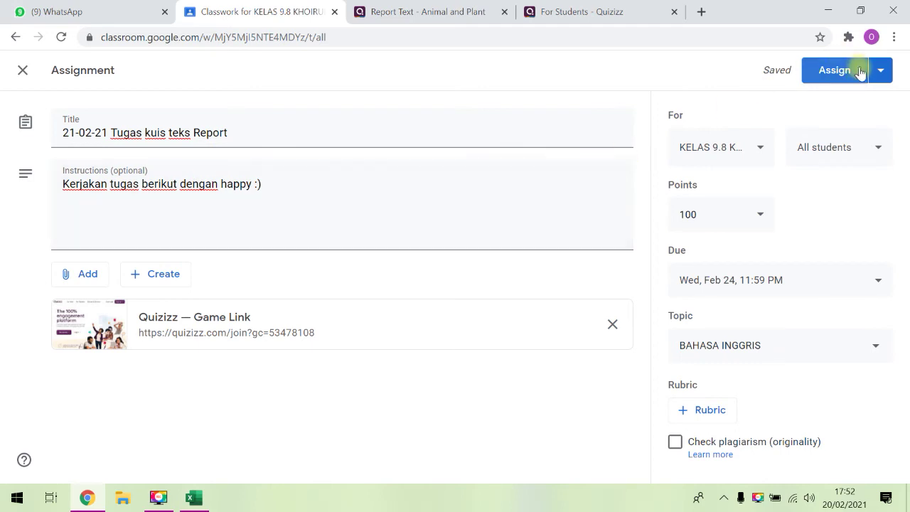
{"action": "left_click", "coordinate": [880, 70]}
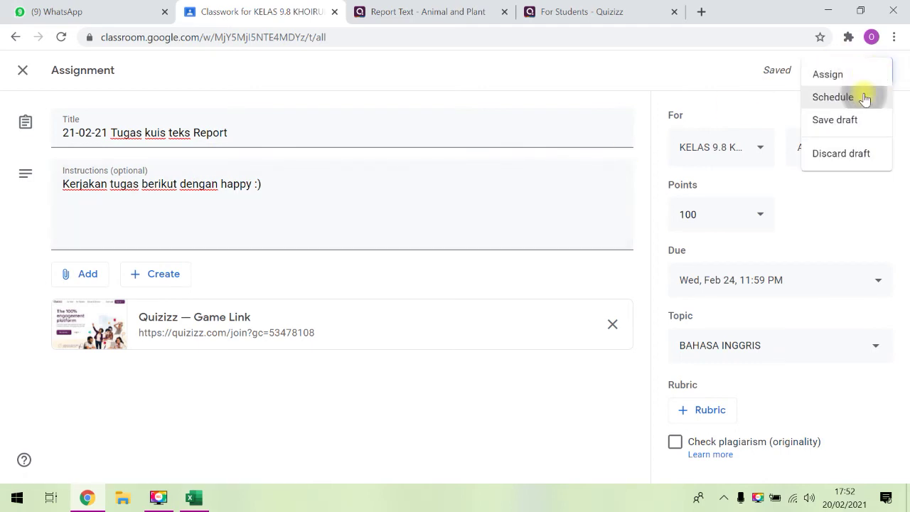
{"action": "left_click", "coordinate": [864, 98]}
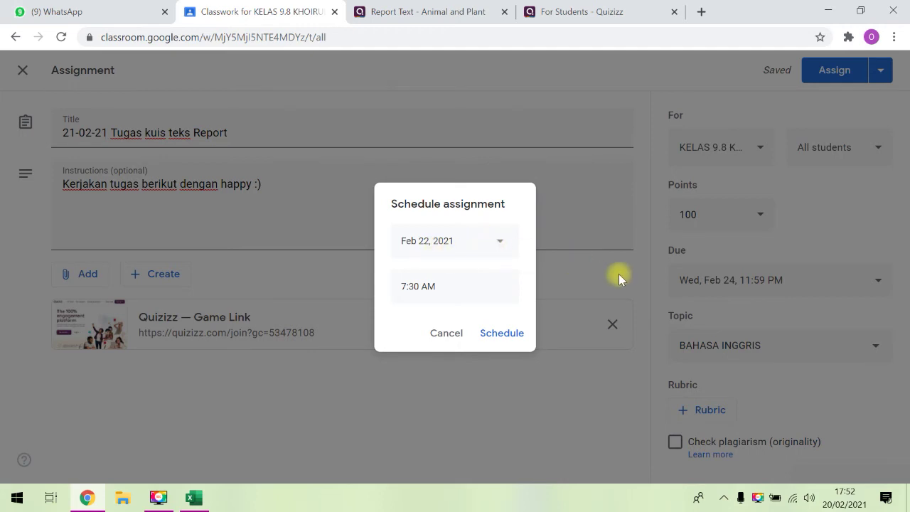
{"action": "left_click", "coordinate": [498, 246]}
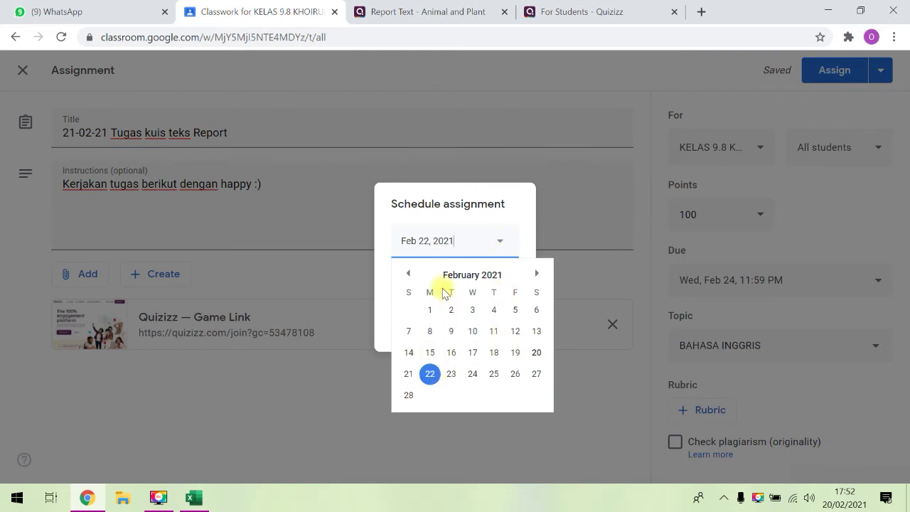
{"action": "left_click", "coordinate": [430, 374]}
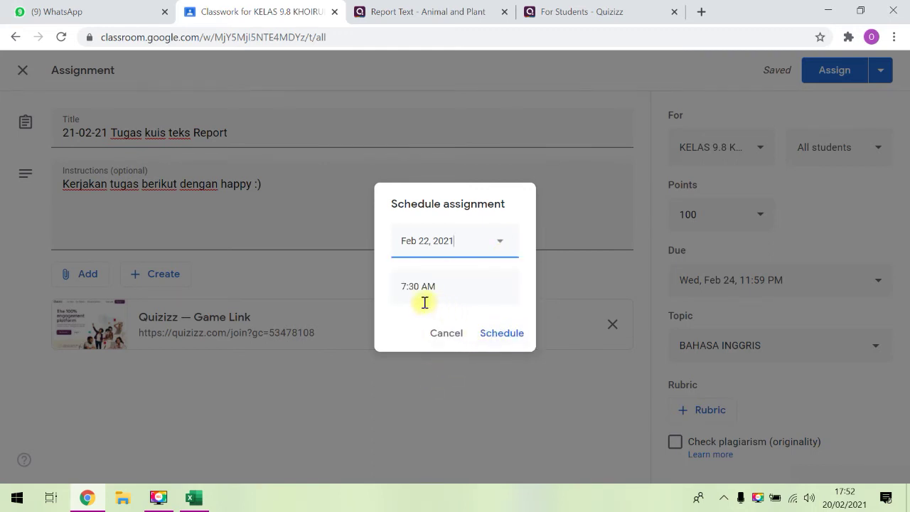
{"action": "left_click", "coordinate": [498, 336]}
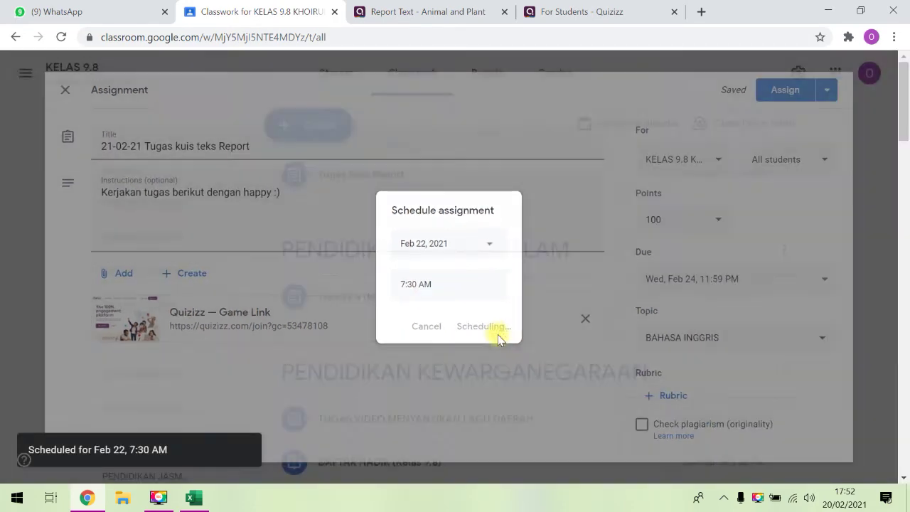
Reopen the scheduled "21-02-21 Tugas kuis teks Report" assignment for editing, check its details and save its schedule again
{"action": "scroll", "coordinate": [432, 256], "scroll_direction": "down", "scroll_amount": 3}
{"action": "scroll", "coordinate": [432, 262], "scroll_direction": "down", "scroll_amount": 6}
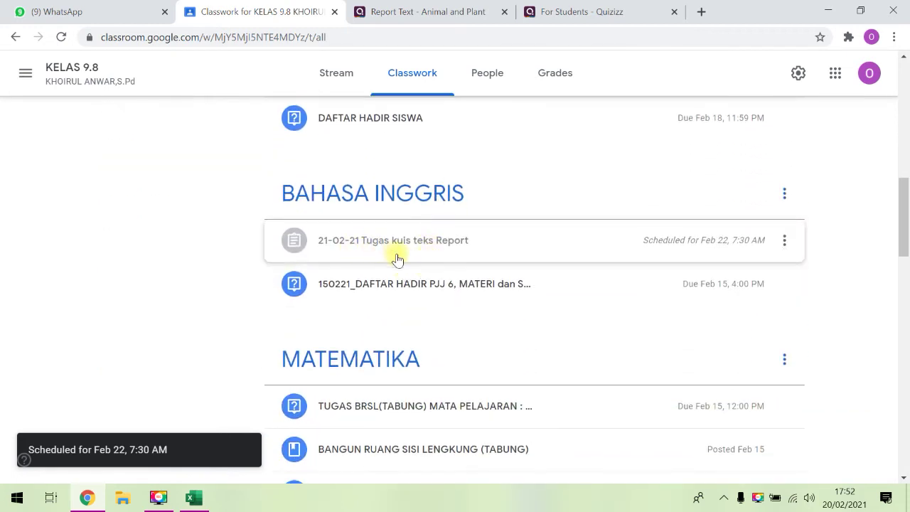
{"action": "left_click", "coordinate": [784, 242]}
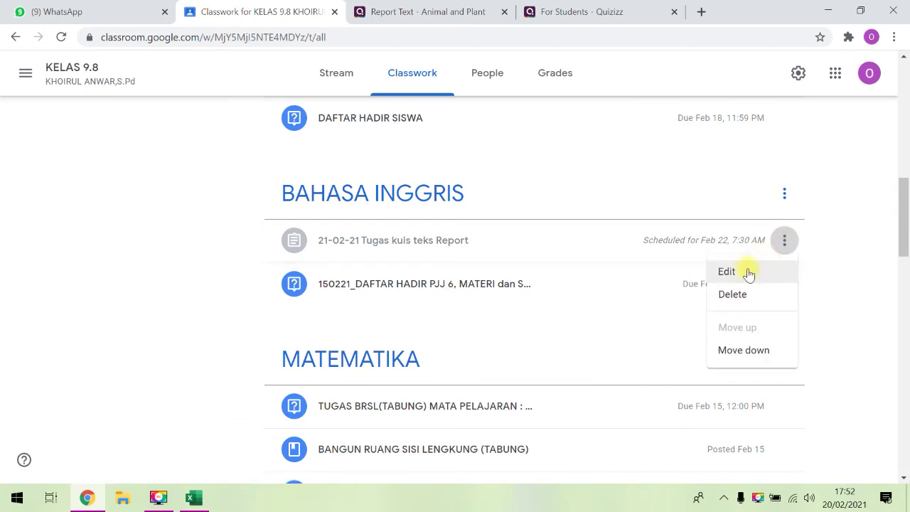
{"action": "left_click", "coordinate": [748, 273]}
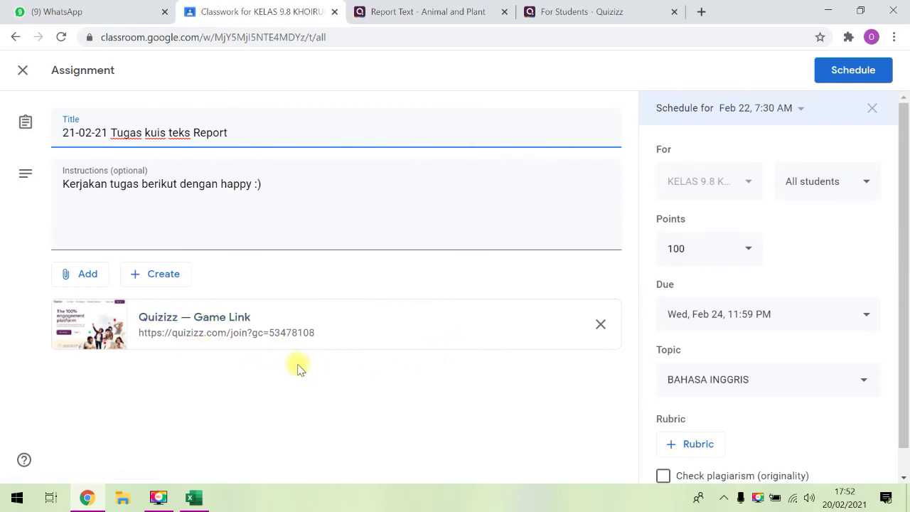
{"action": "left_click", "coordinate": [841, 69]}
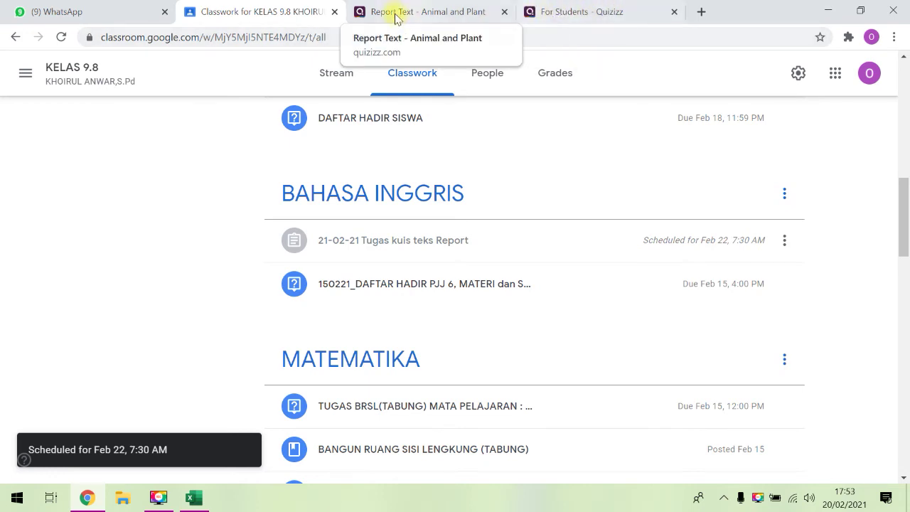
Switch to class KELAS 9.7 and view the turned-in student work for the "Tugas Teks Report" assignment
{"action": "left_click", "coordinate": [24, 72]}
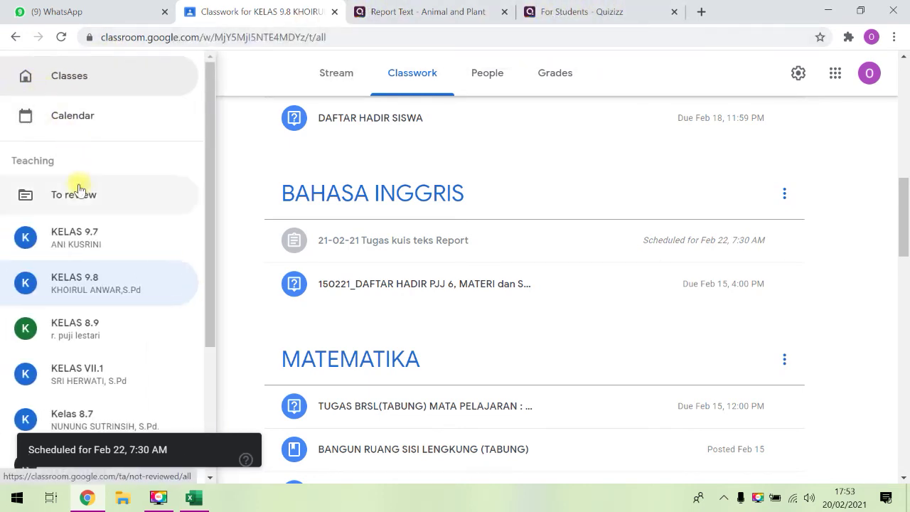
{"action": "left_click", "coordinate": [95, 235]}
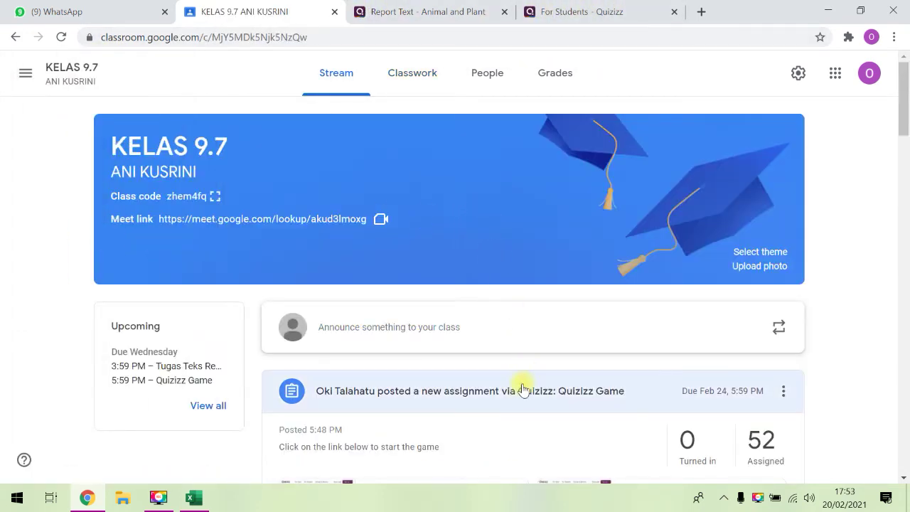
{"action": "scroll", "coordinate": [521, 388], "scroll_direction": "down", "scroll_amount": 2}
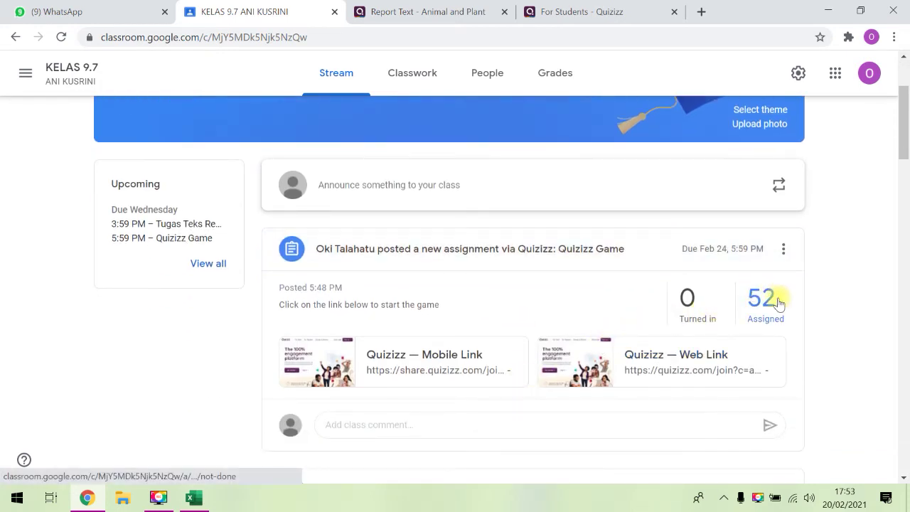
{"action": "scroll", "coordinate": [690, 354], "scroll_direction": "down", "scroll_amount": 1}
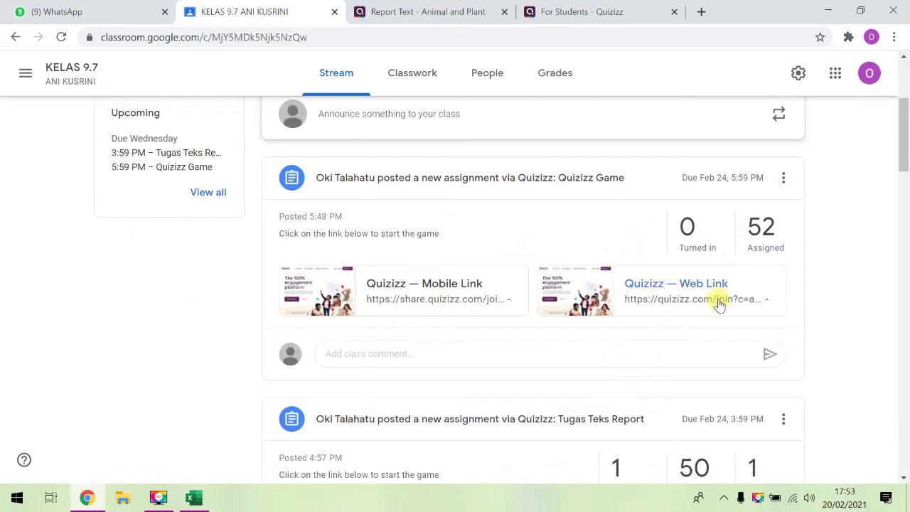
{"action": "scroll", "coordinate": [774, 243], "scroll_direction": "down", "scroll_amount": 1}
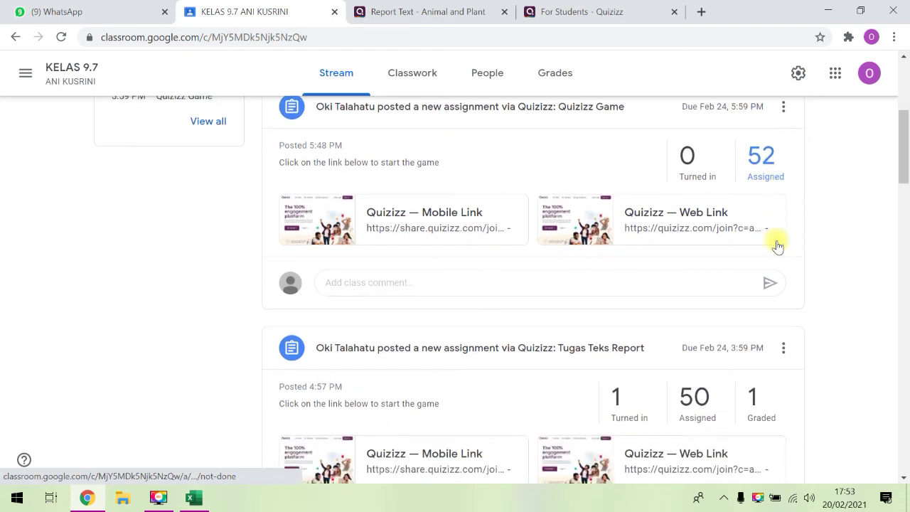
{"action": "scroll", "coordinate": [568, 391], "scroll_direction": "down", "scroll_amount": 1}
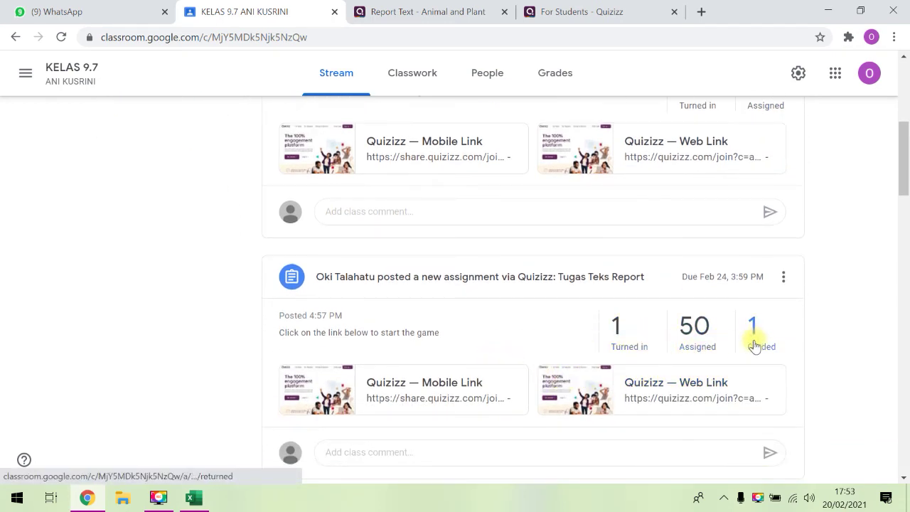
{"action": "scroll", "coordinate": [757, 334], "scroll_direction": "down", "scroll_amount": 1}
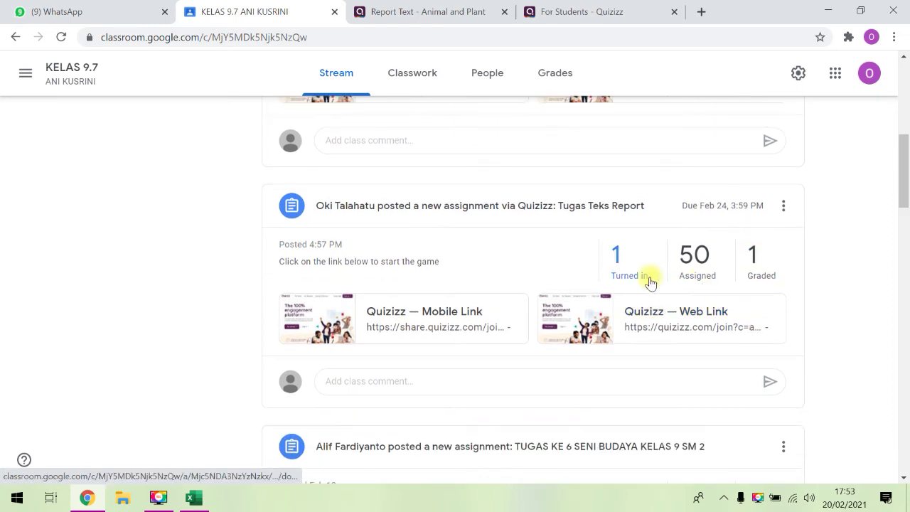
{"action": "left_click", "coordinate": [629, 270]}
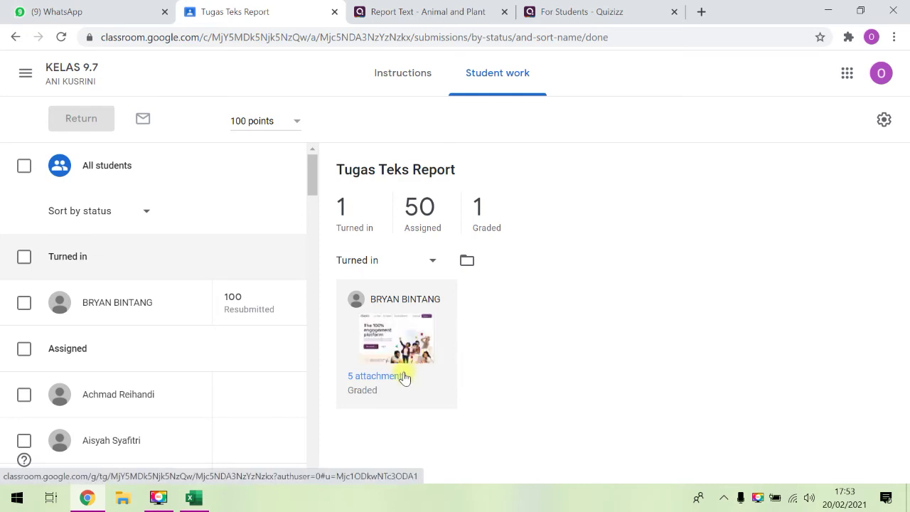
Inspect the files in the turned-in student's submission, dismissing the introductory tips, and return to the student work overview
{"action": "left_click", "coordinate": [402, 335]}
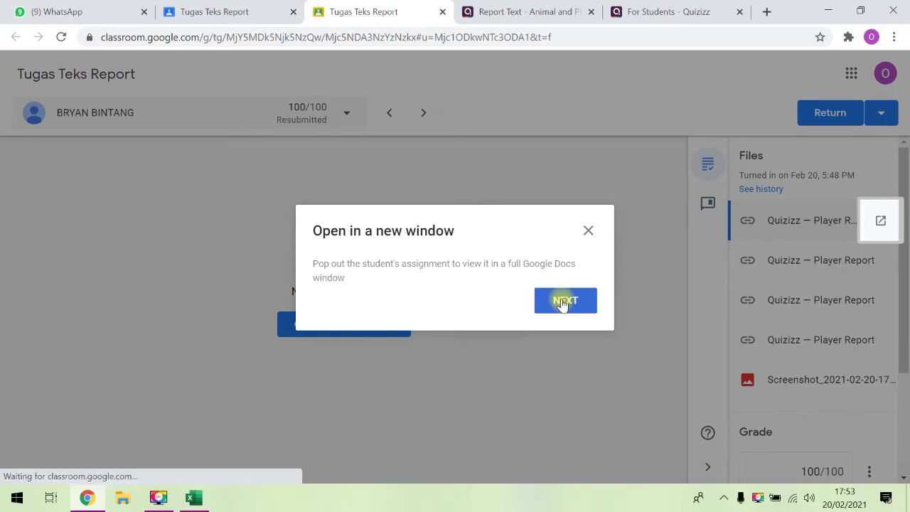
{"action": "left_click", "coordinate": [577, 304]}
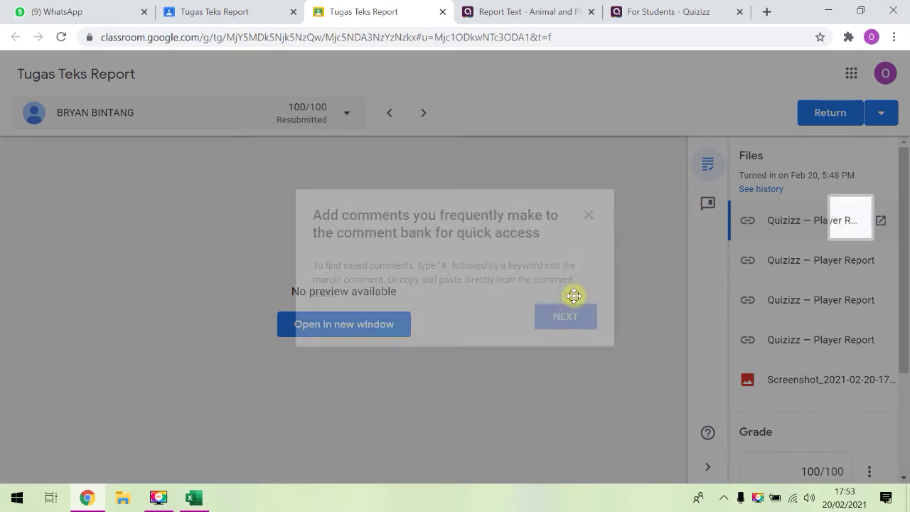
{"action": "left_click", "coordinate": [588, 215]}
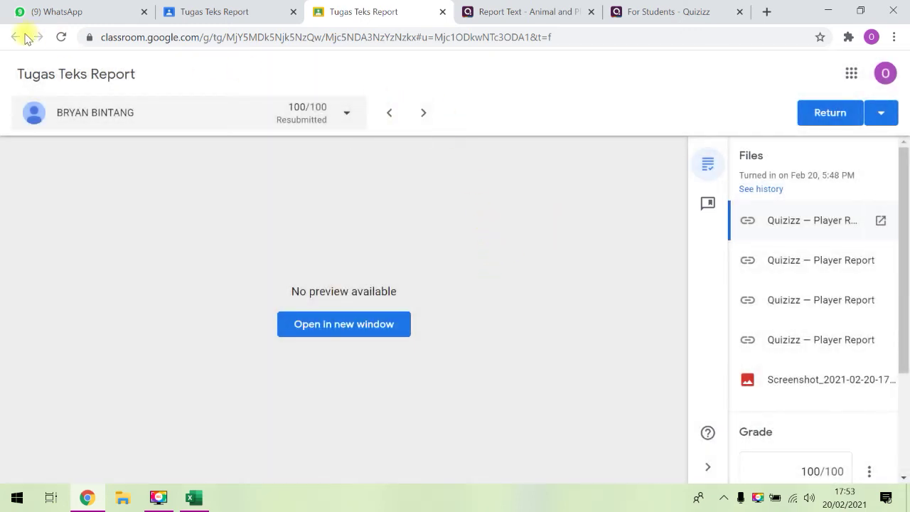
{"action": "left_click", "coordinate": [225, 13]}
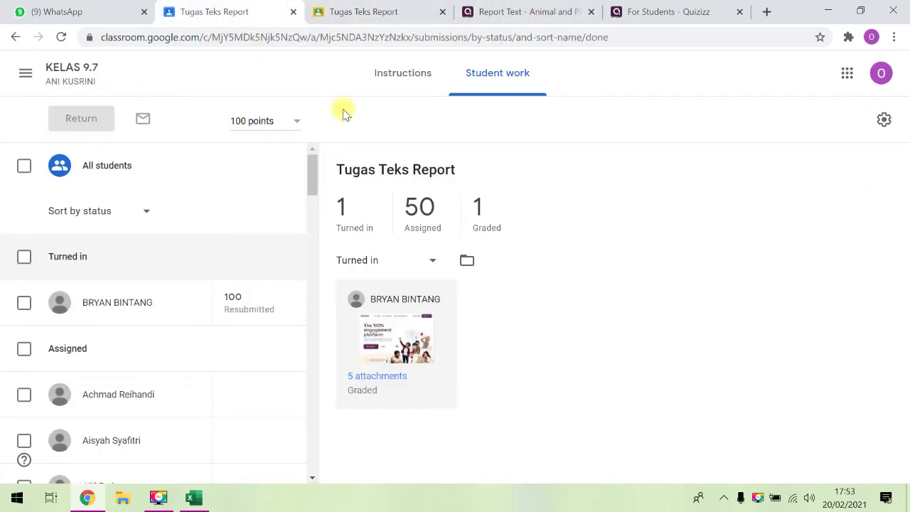
Open the graded student's Quizizz player report and review its accuracy figures and question-by-question answers
{"action": "left_click", "coordinate": [486, 220]}
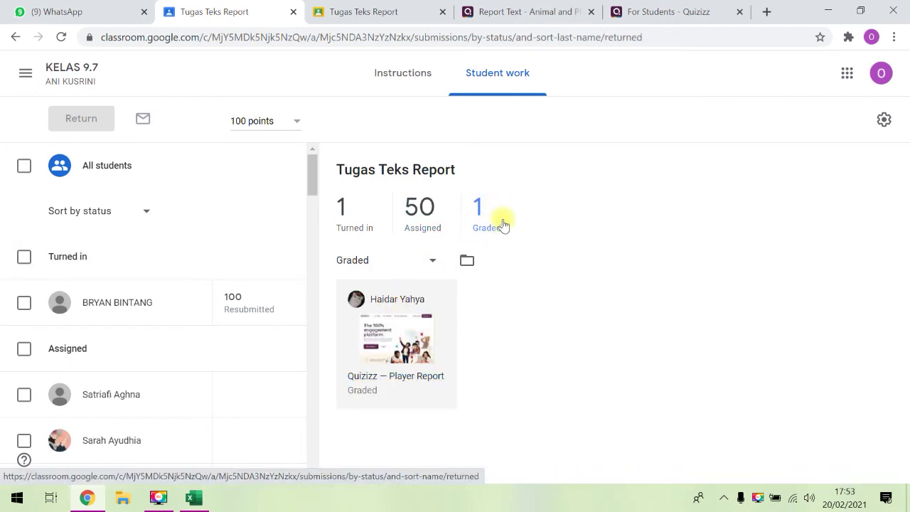
{"action": "left_click", "coordinate": [410, 334]}
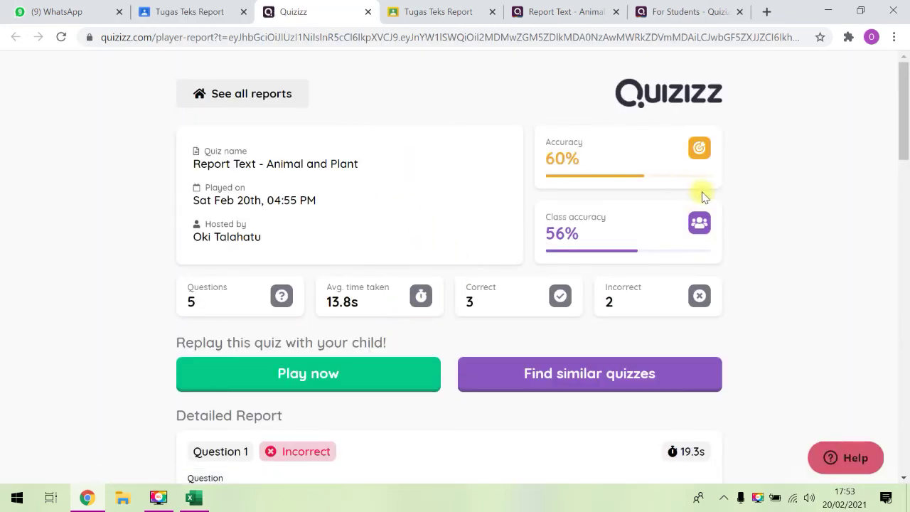
{"action": "scroll", "coordinate": [292, 366], "scroll_direction": "down", "scroll_amount": 2}
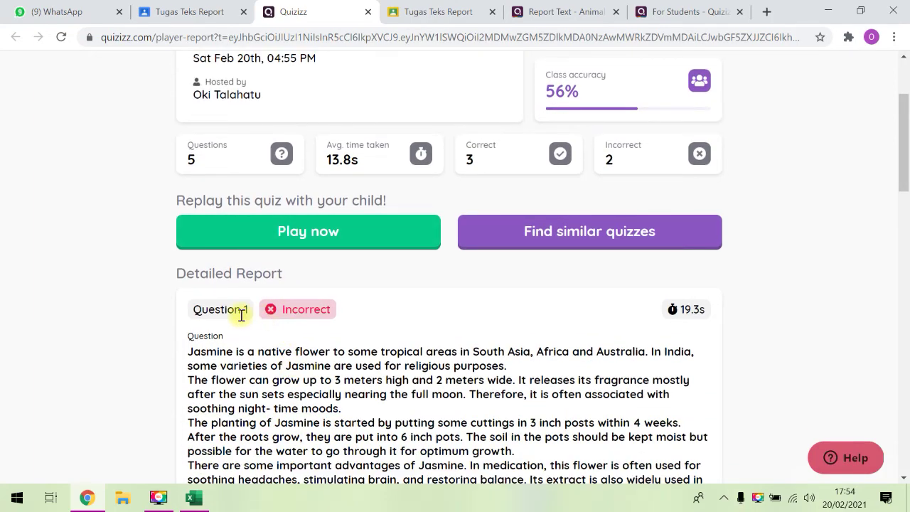
{"action": "scroll", "coordinate": [295, 316], "scroll_direction": "down", "scroll_amount": 3}
{"action": "scroll", "coordinate": [298, 314], "scroll_direction": "down", "scroll_amount": 7}
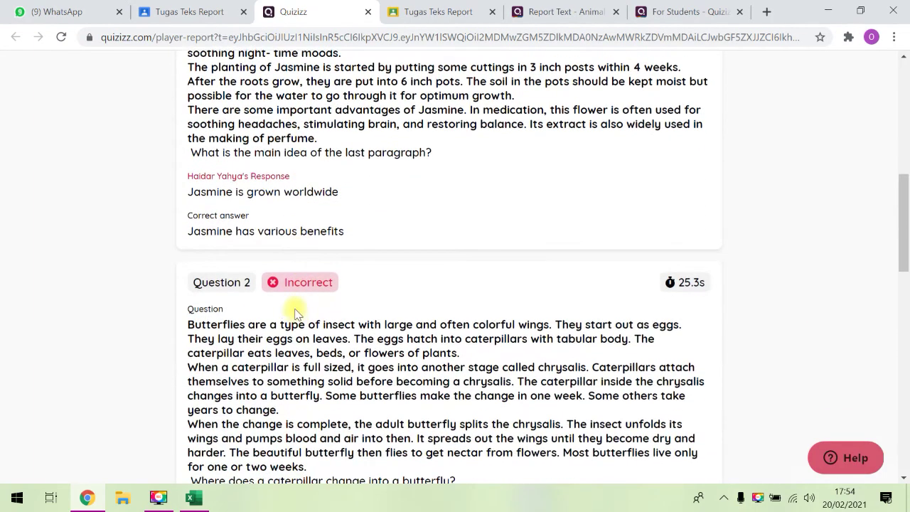
{"action": "scroll", "coordinate": [312, 280], "scroll_direction": "down", "scroll_amount": 7}
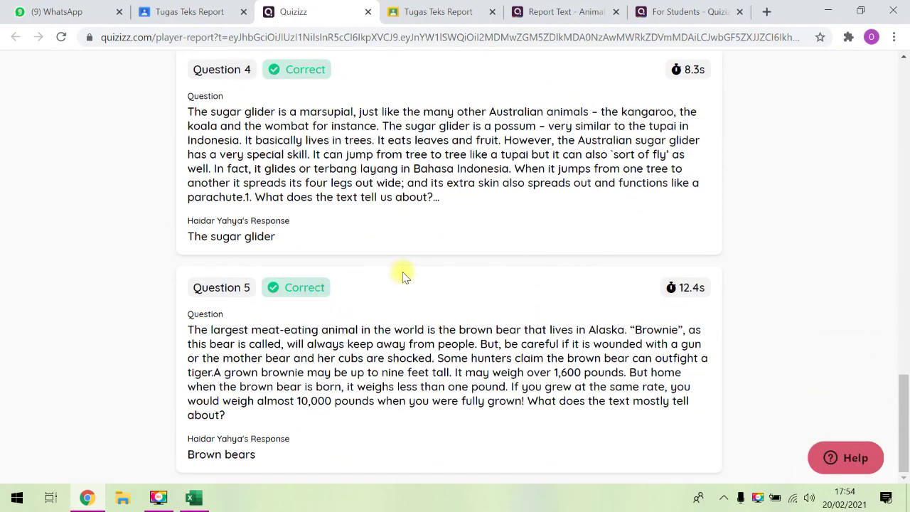
{"action": "scroll", "coordinate": [402, 272], "scroll_direction": "up", "scroll_amount": 15}
{"action": "scroll", "coordinate": [424, 261], "scroll_direction": "up", "scroll_amount": 4}
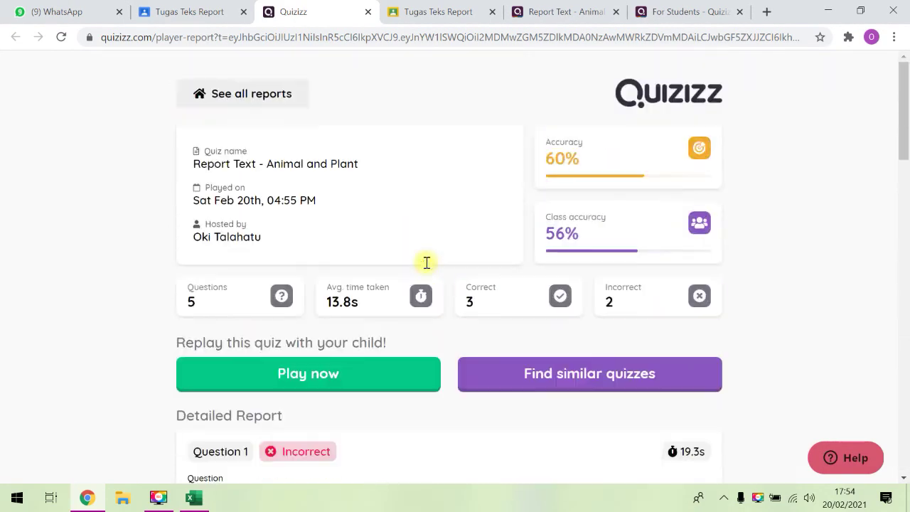
{"action": "scroll", "coordinate": [426, 260], "scroll_direction": "down", "scroll_amount": 3}
{"action": "scroll", "coordinate": [425, 285], "scroll_direction": "up", "scroll_amount": 2}
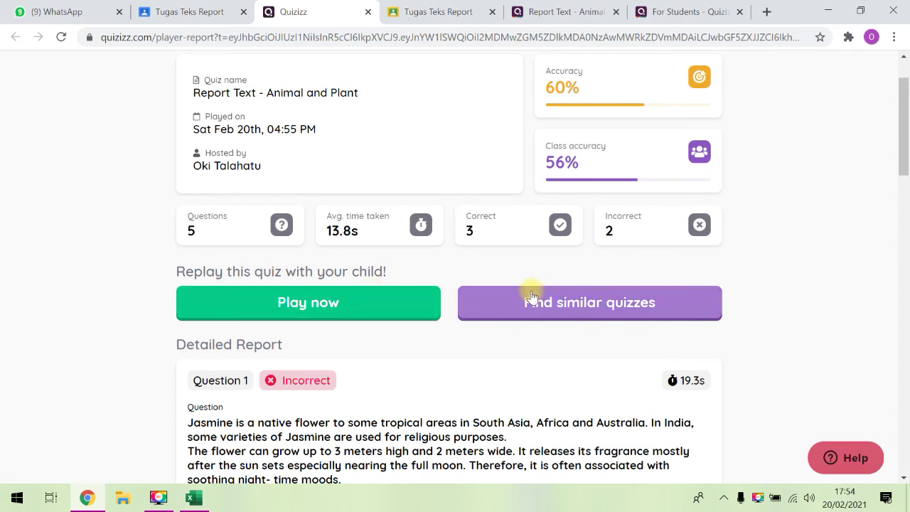
{"action": "scroll", "coordinate": [532, 293], "scroll_direction": "up", "scroll_amount": 1}
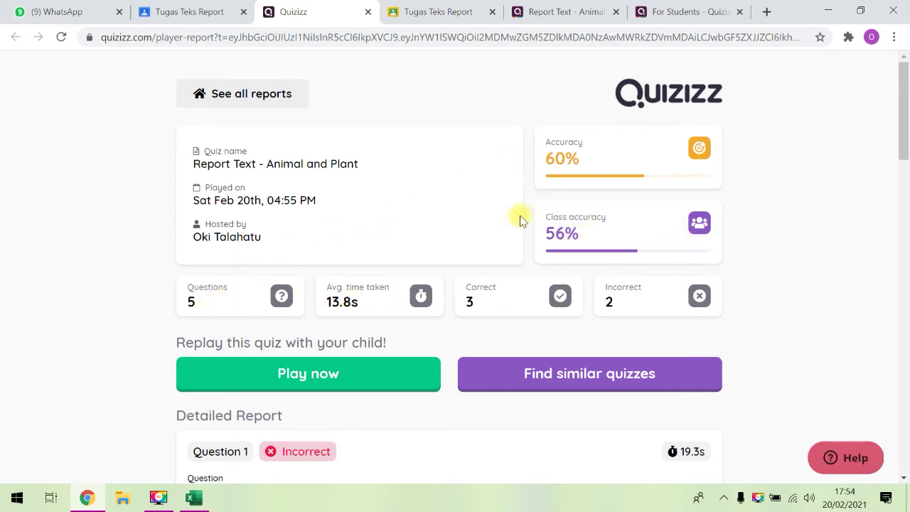
{"action": "scroll", "coordinate": [518, 213], "scroll_direction": "down", "scroll_amount": 4}
{"action": "scroll", "coordinate": [519, 222], "scroll_direction": "up", "scroll_amount": 4}
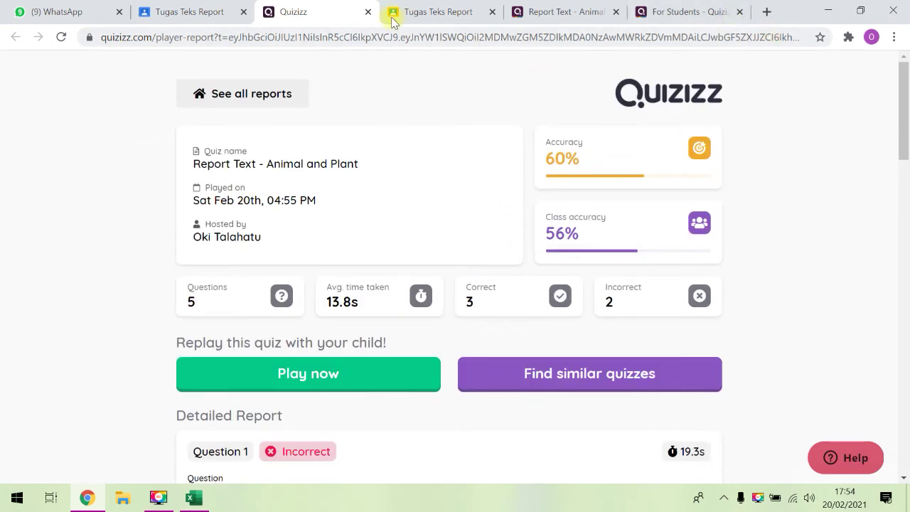
Return to the Quizizz report for "Report Text - Animal and Plant", close the link sharing dialog and view the assigned quiz's summary
{"action": "left_click", "coordinate": [545, 14]}
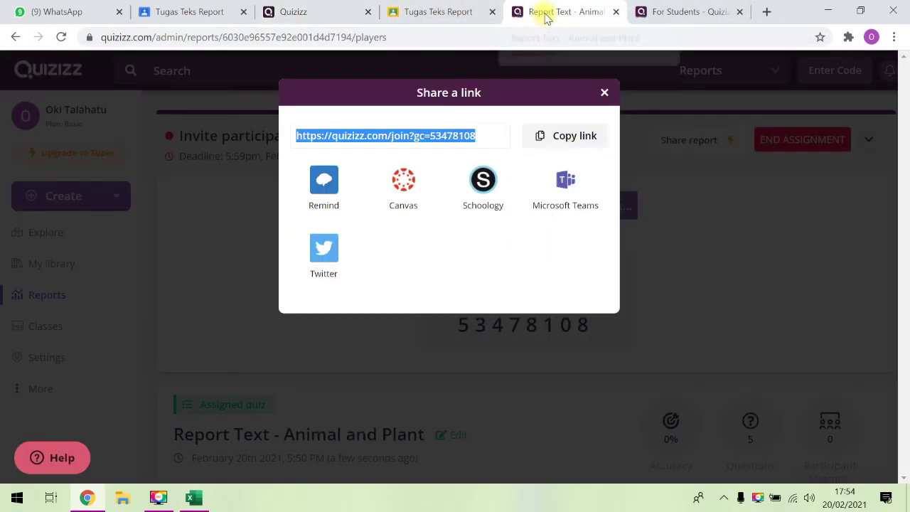
{"action": "left_click", "coordinate": [604, 92]}
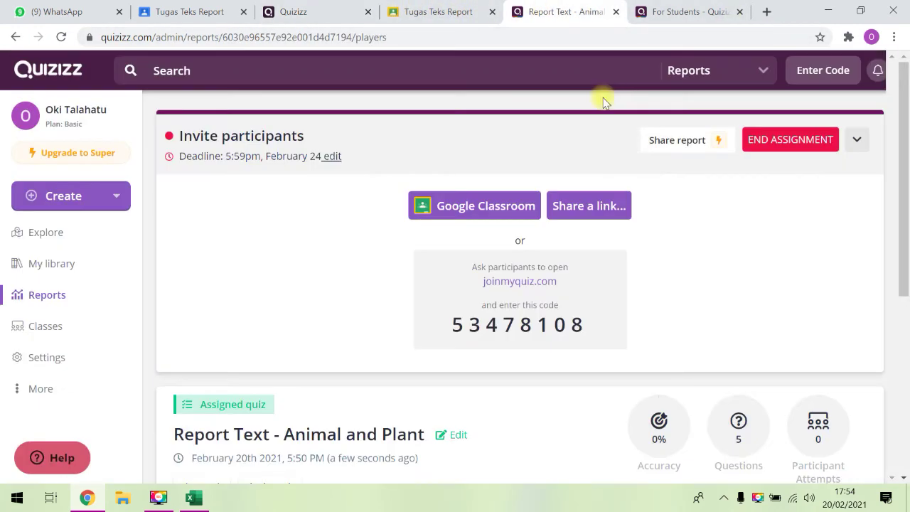
{"action": "scroll", "coordinate": [661, 305], "scroll_direction": "down", "scroll_amount": 2}
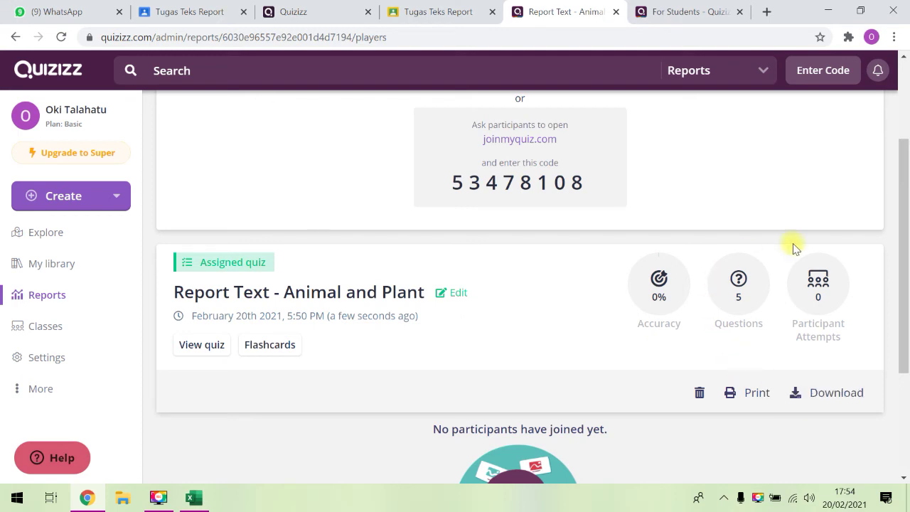
Download the assigned quiz's report as an Excel workbook, review its Class Level and Player Level sheets, and enable editing
{"action": "left_click", "coordinate": [795, 397]}
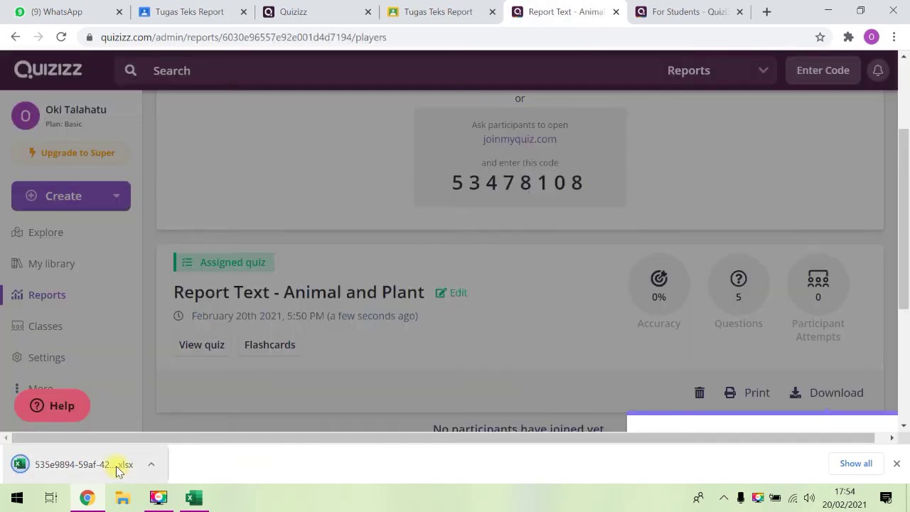
{"action": "left_click", "coordinate": [118, 465]}
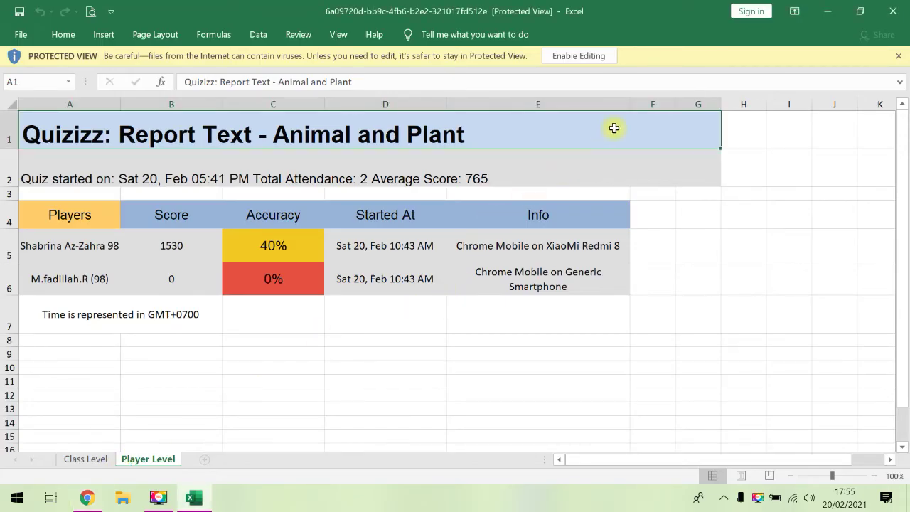
{"action": "scroll", "coordinate": [304, 353], "scroll_direction": "down", "scroll_amount": 2}
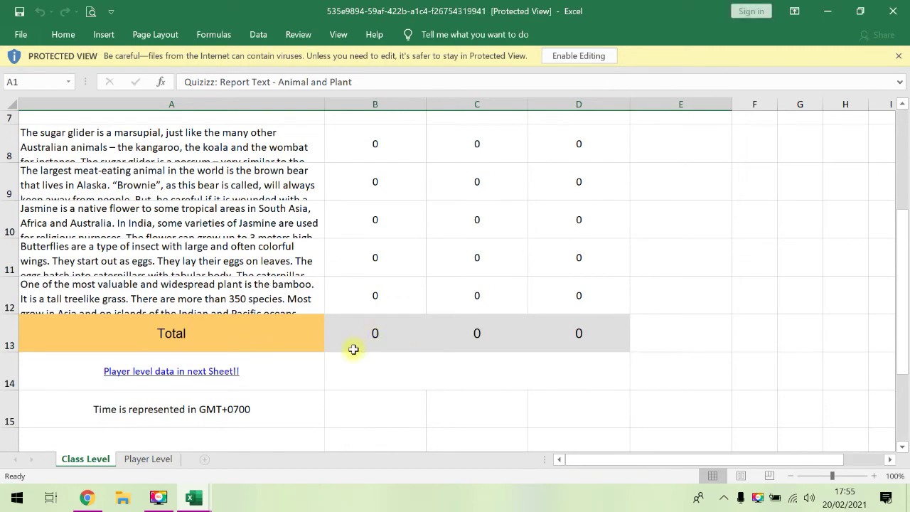
{"action": "scroll", "coordinate": [353, 349], "scroll_direction": "down", "scroll_amount": 2}
{"action": "scroll", "coordinate": [189, 284], "scroll_direction": "up", "scroll_amount": 3}
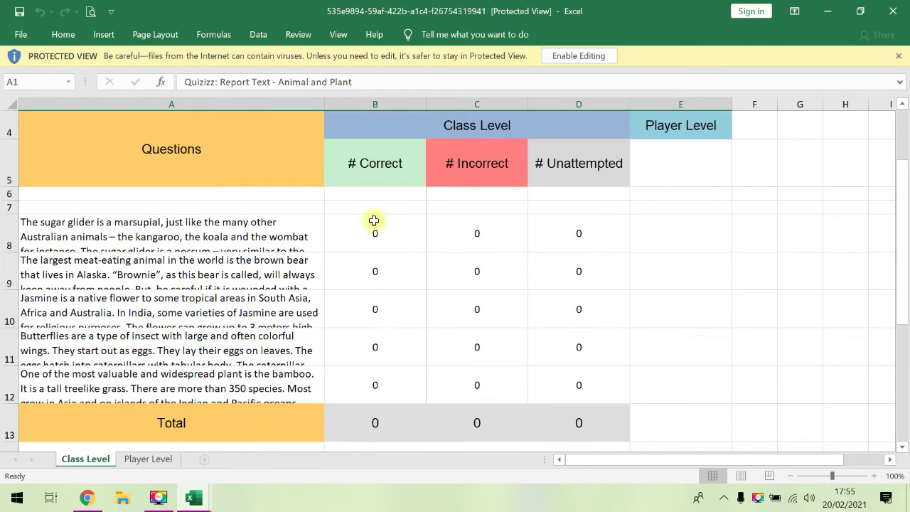
{"action": "scroll", "coordinate": [377, 266], "scroll_direction": "up", "scroll_amount": 1}
{"action": "scroll", "coordinate": [356, 285], "scroll_direction": "down", "scroll_amount": 3}
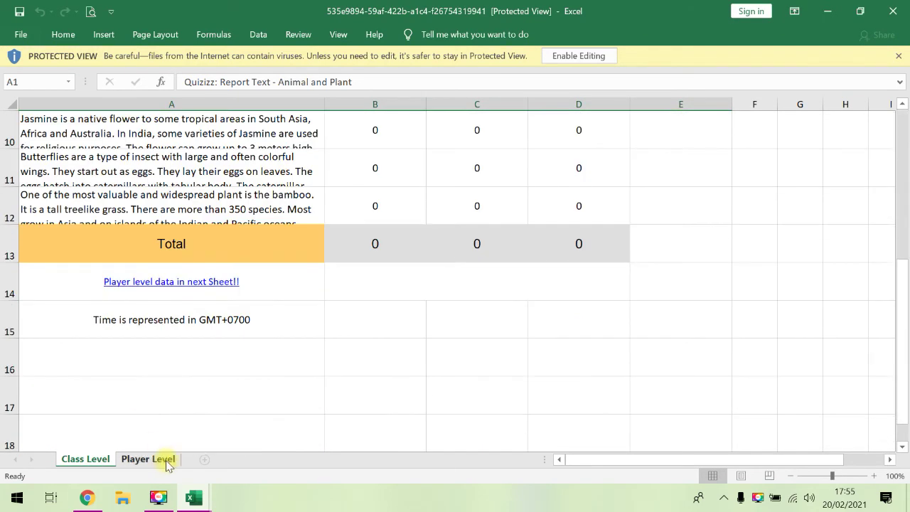
{"action": "left_click", "coordinate": [168, 460]}
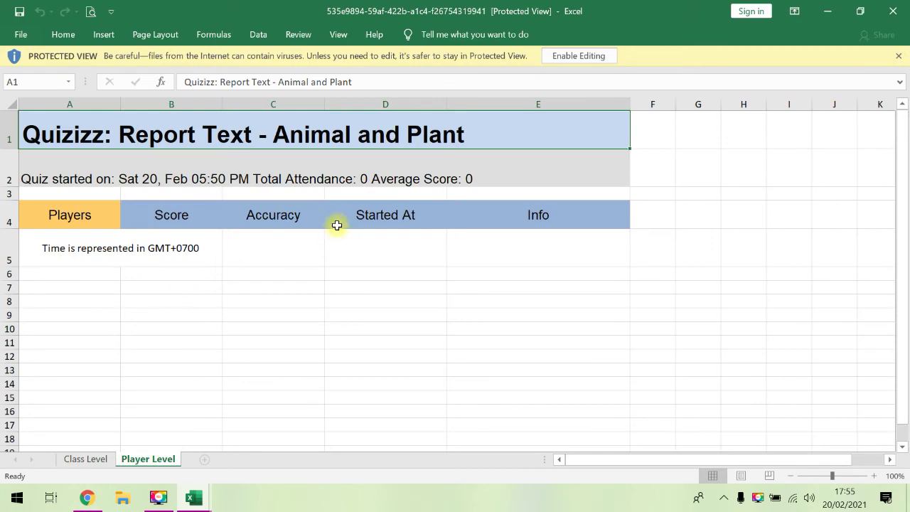
{"action": "left_click", "coordinate": [596, 54]}
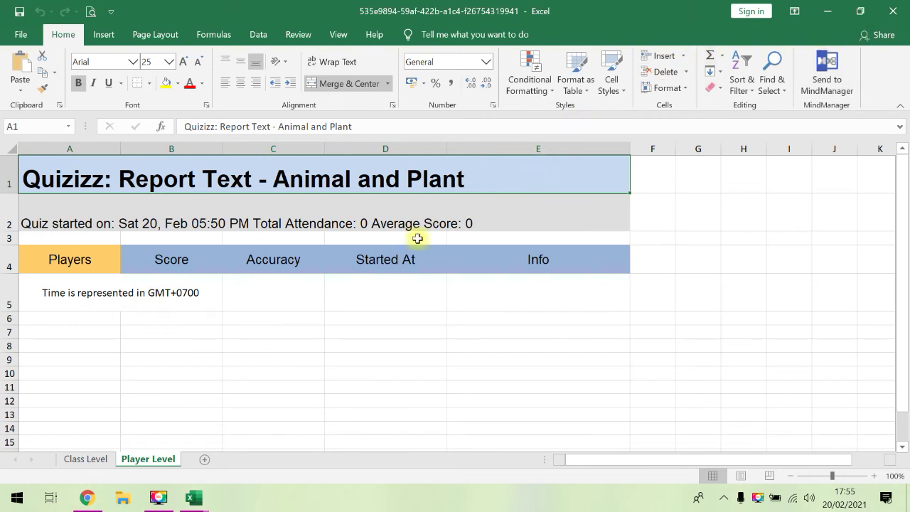
Switch back to the Quizizz report in Chrome, dismiss the download notice and review the assignment's invitation details and summary
{"action": "left_click", "coordinate": [87, 497]}
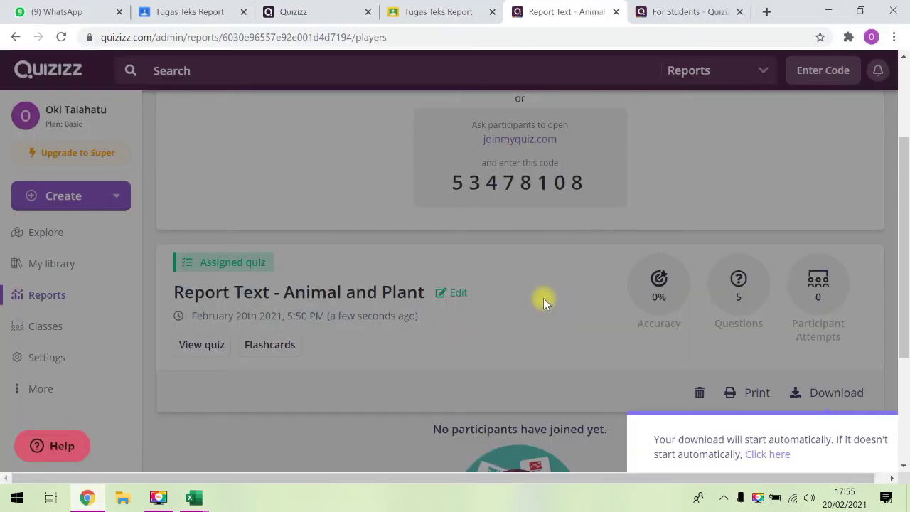
{"action": "left_click", "coordinate": [531, 307]}
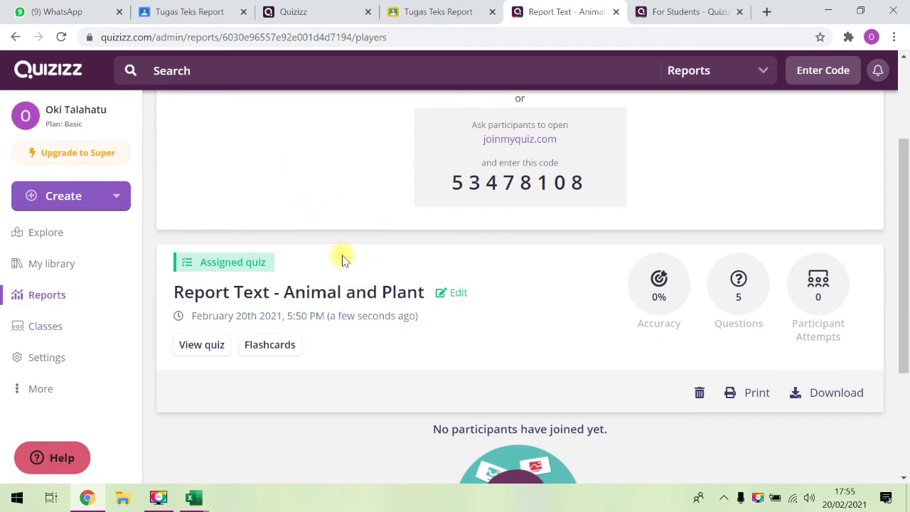
{"action": "scroll", "coordinate": [398, 272], "scroll_direction": "up", "scroll_amount": 2}
{"action": "scroll", "coordinate": [547, 280], "scroll_direction": "down", "scroll_amount": 3}
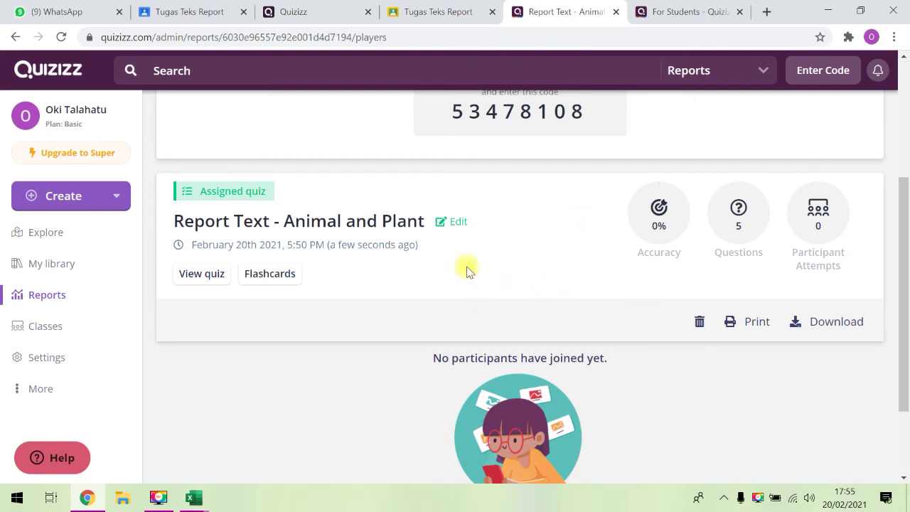
{"action": "scroll", "coordinate": [464, 267], "scroll_direction": "up", "scroll_amount": 3}
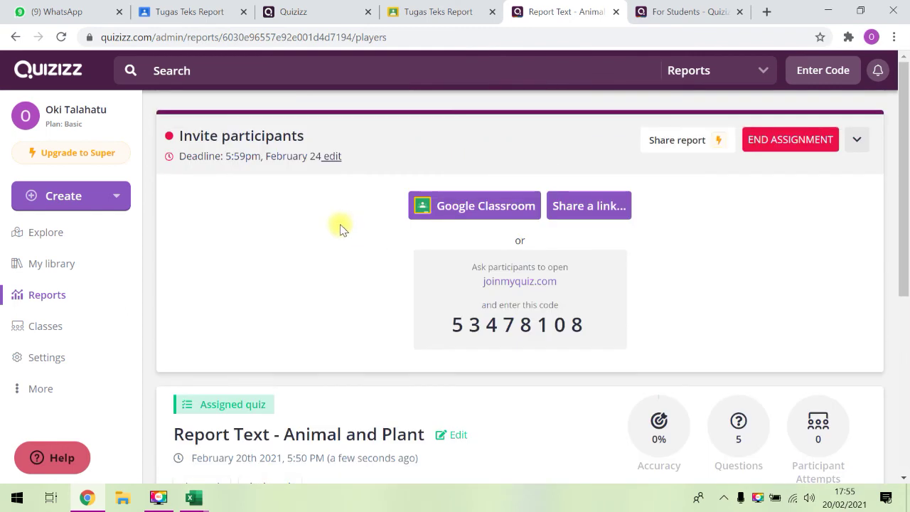
Open the "Report Text - Animal and Plant" quiz from the personal library in the quiz editor
{"action": "left_click", "coordinate": [59, 265]}
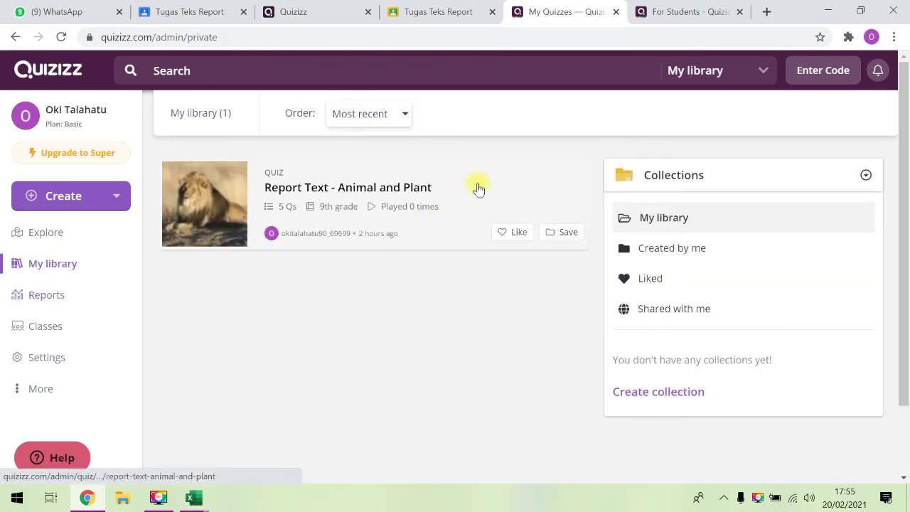
{"action": "left_click", "coordinate": [477, 188]}
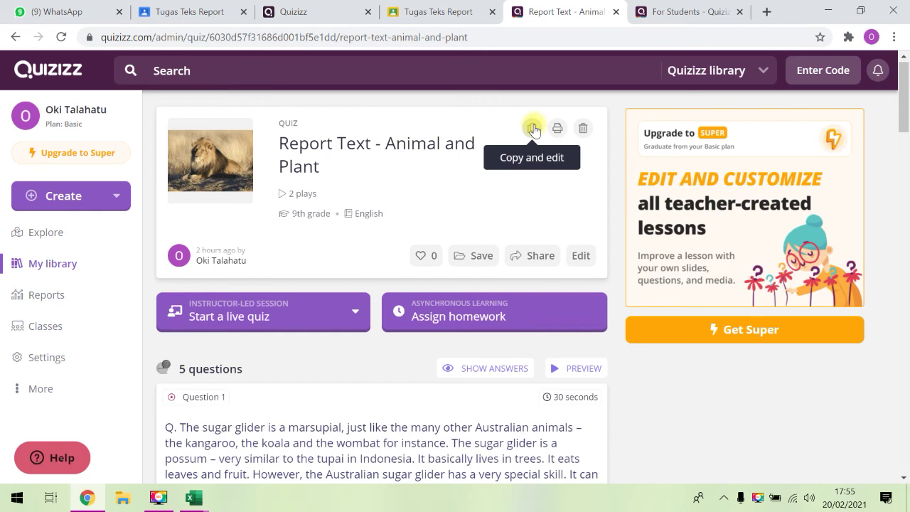
{"action": "left_click", "coordinate": [583, 257]}
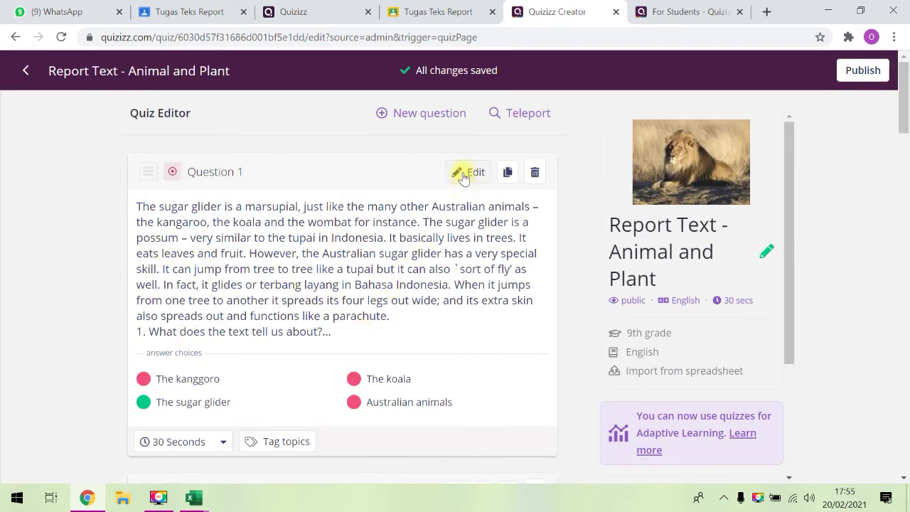
Correct Question 1's first answer option to "The kangaroo" and save the question
{"action": "left_click", "coordinate": [463, 172]}
{"action": "scroll", "coordinate": [252, 329], "scroll_direction": "down", "scroll_amount": 3}
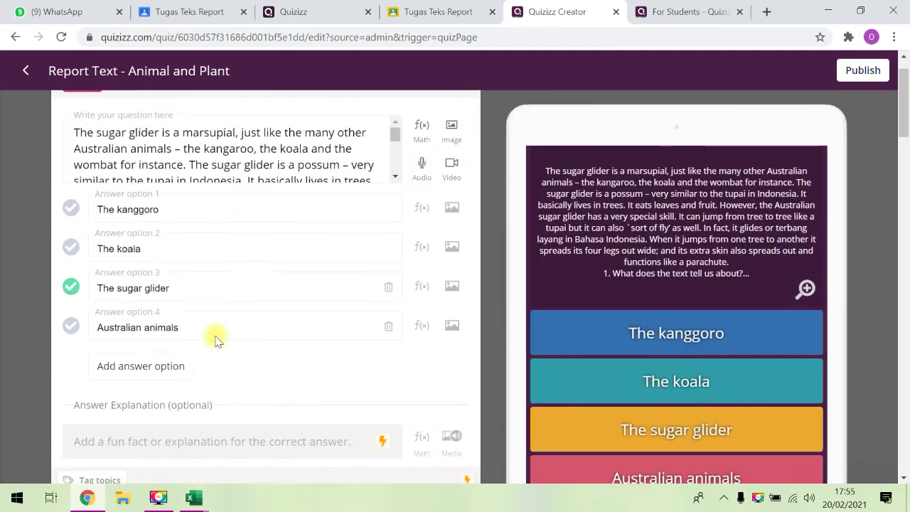
{"action": "scroll", "coordinate": [171, 274], "scroll_direction": "up", "scroll_amount": 3}
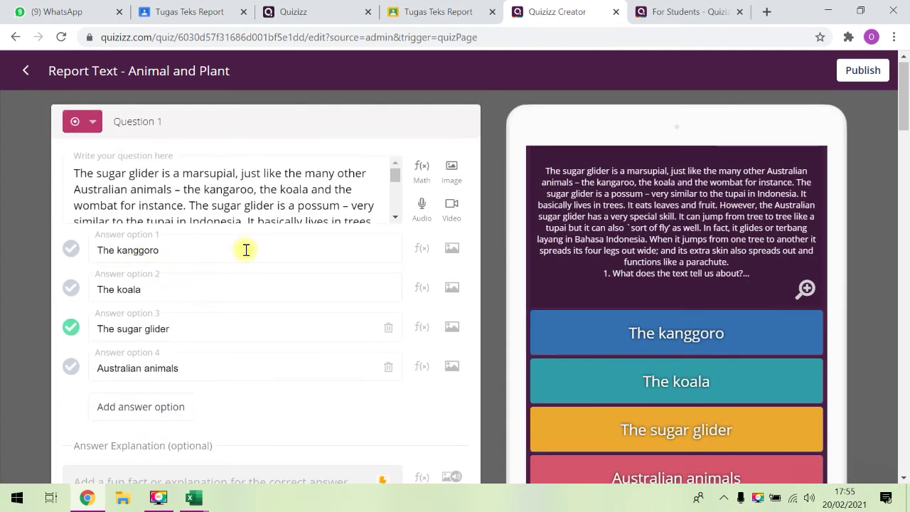
{"action": "left_click", "coordinate": [164, 249]}
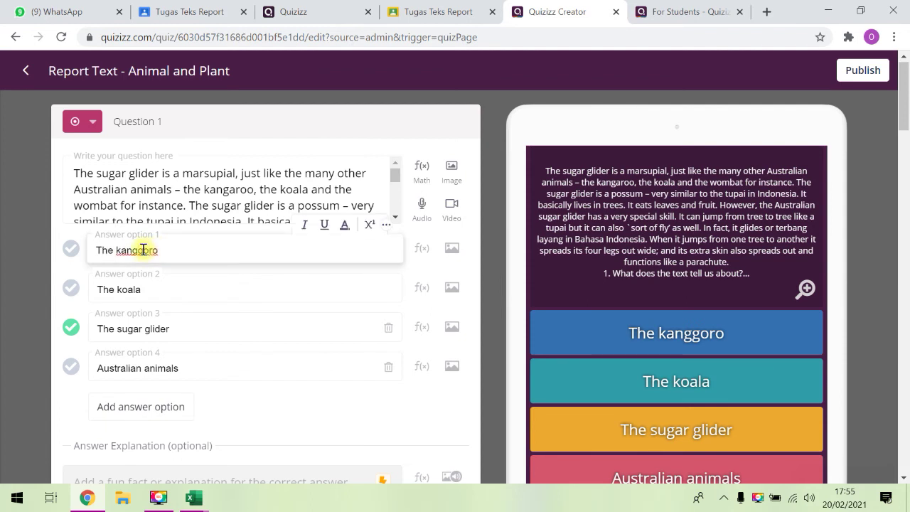
{"action": "key", "text": "BackSpace"}
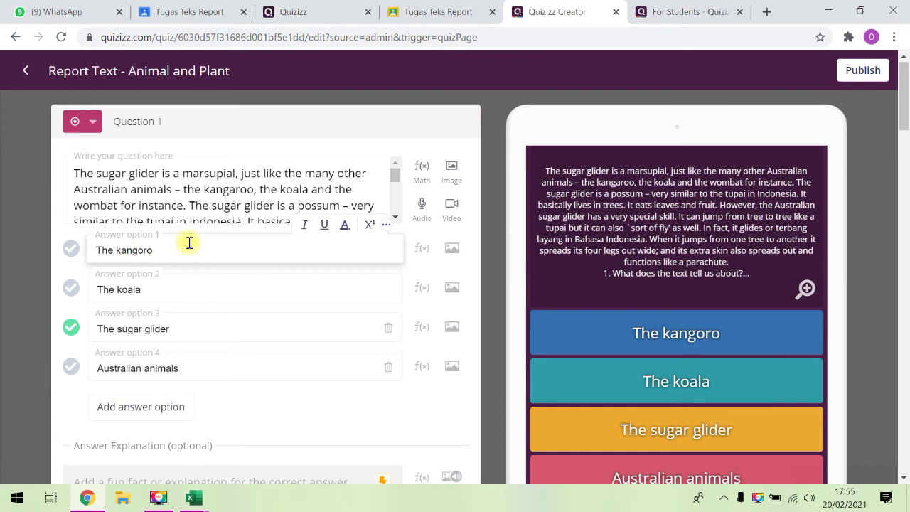
{"action": "type", "text": "a"}
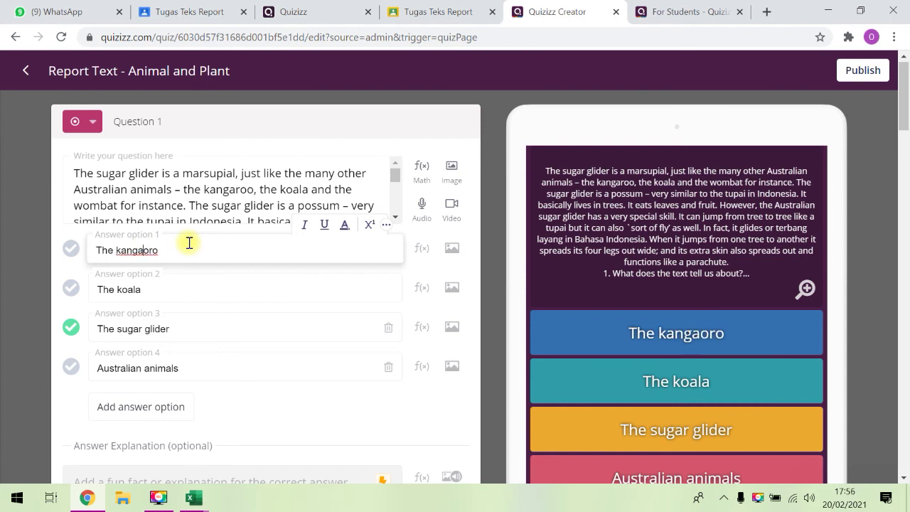
{"action": "key", "text": "Delete"}
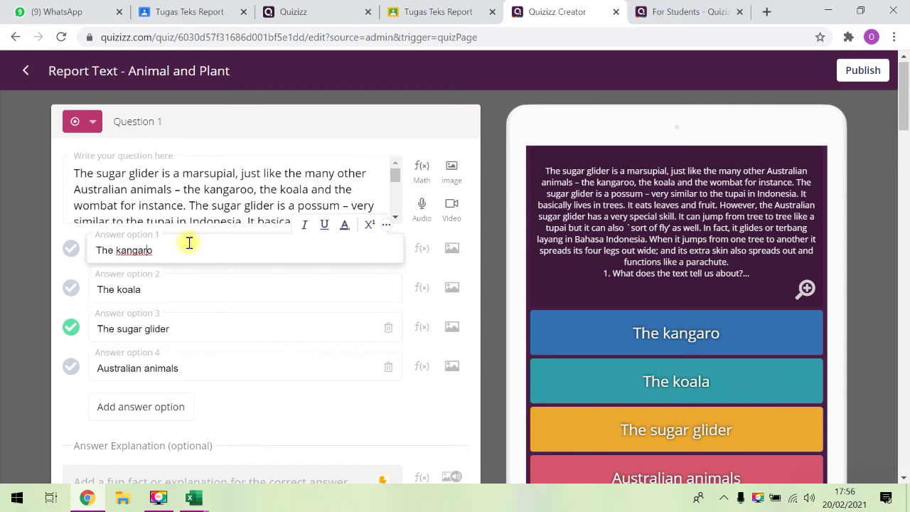
{"action": "type", "text": "o"}
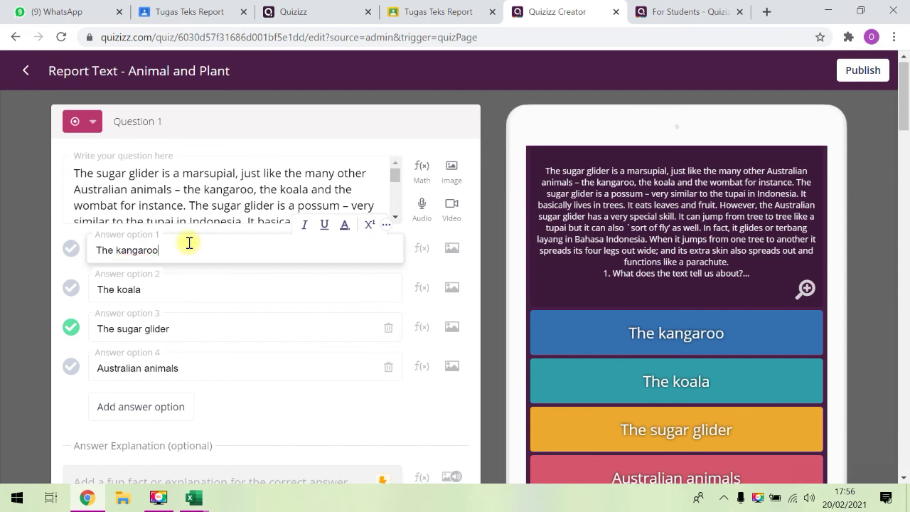
{"action": "scroll", "coordinate": [146, 351], "scroll_direction": "down", "scroll_amount": 3}
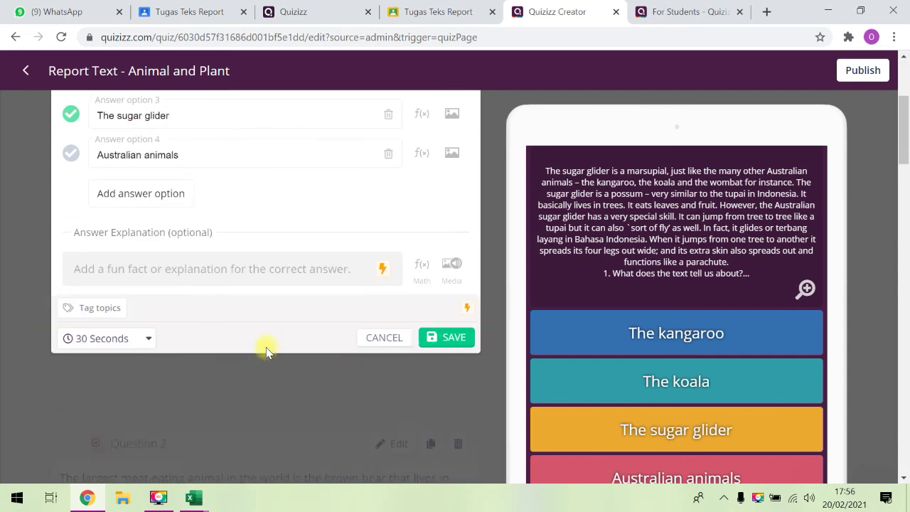
{"action": "left_click", "coordinate": [455, 339]}
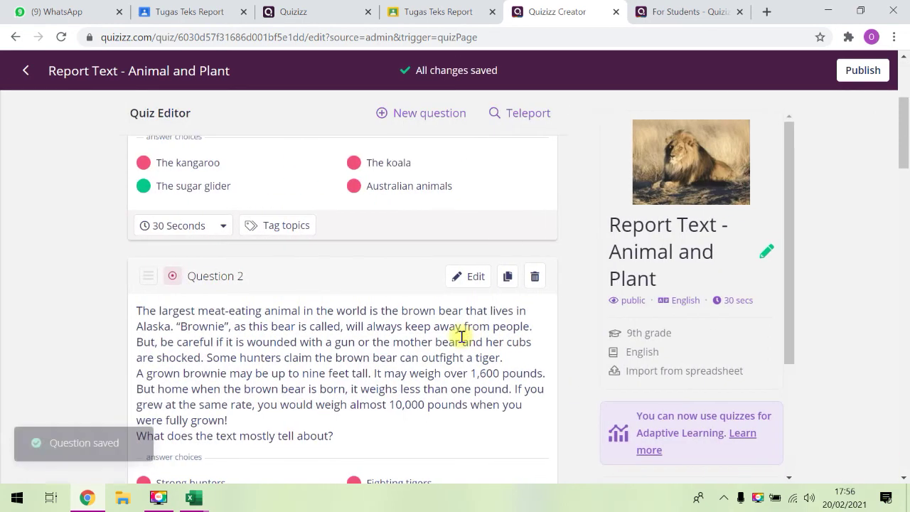
{"action": "scroll", "coordinate": [455, 267], "scroll_direction": "down", "scroll_amount": 2}
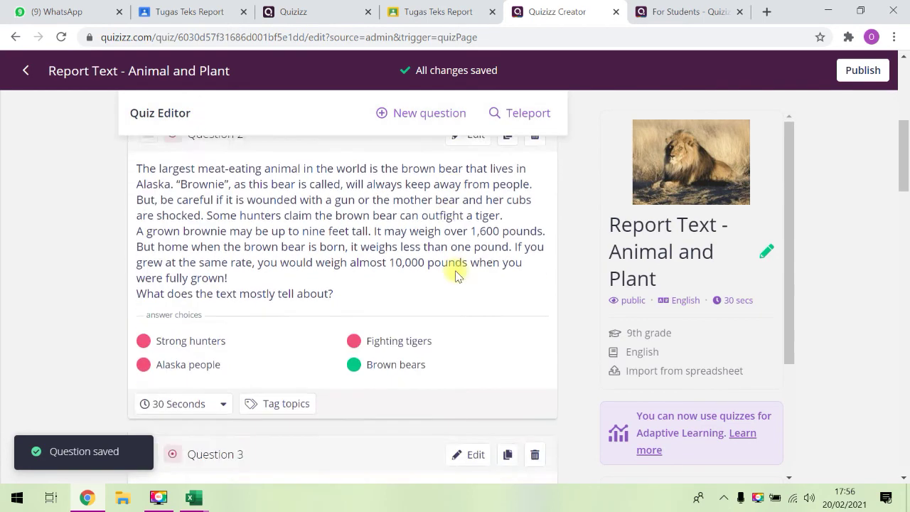
{"action": "scroll", "coordinate": [447, 270], "scroll_direction": "up", "scroll_amount": 5}
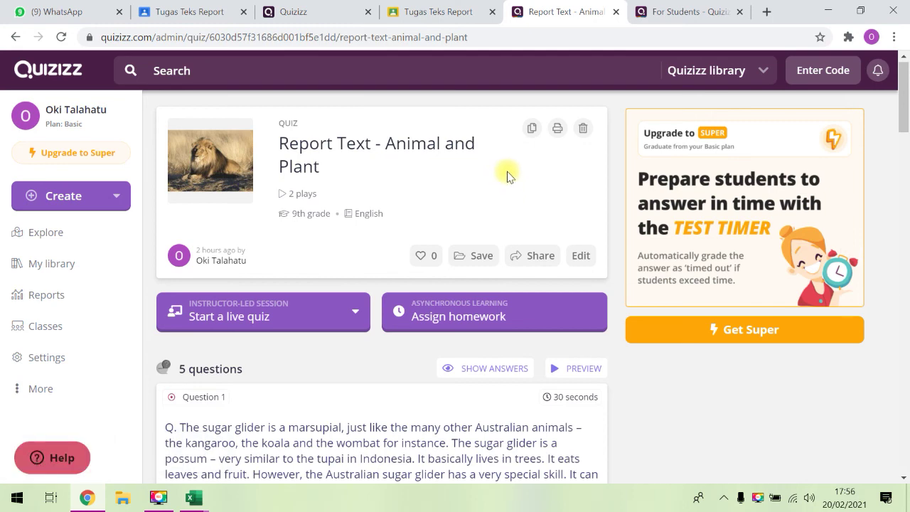
Open the printable version of the quiz and review its print options, all questions and the answer key
{"action": "left_click", "coordinate": [558, 127]}
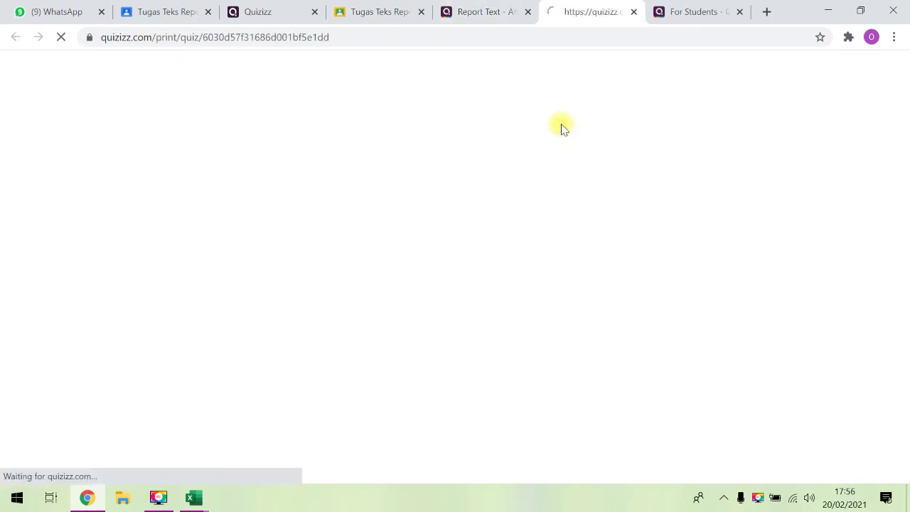
{"action": "scroll", "coordinate": [376, 294], "scroll_direction": "down", "scroll_amount": 7}
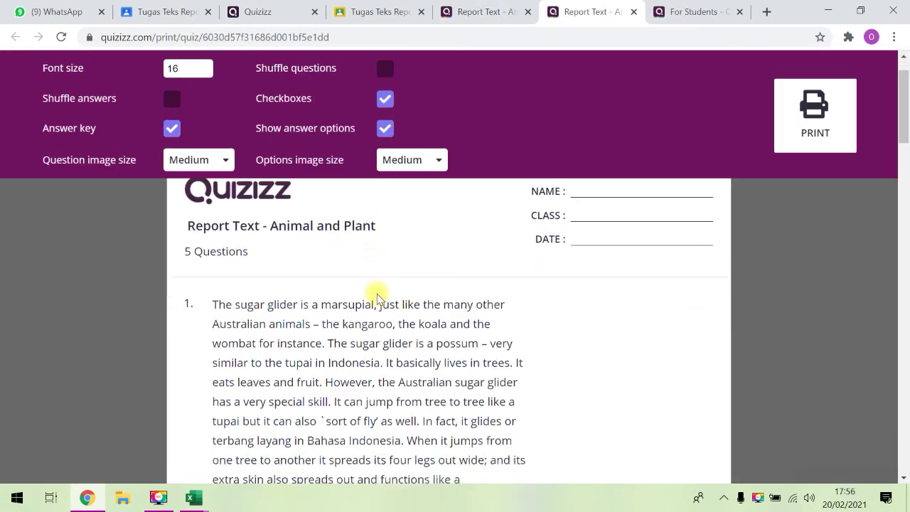
{"action": "scroll", "coordinate": [376, 295], "scroll_direction": "down", "scroll_amount": 7}
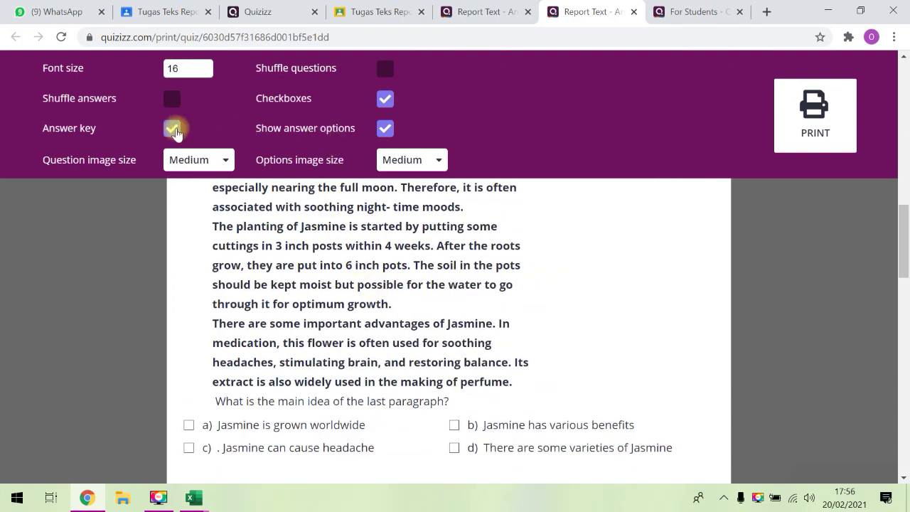
{"action": "scroll", "coordinate": [372, 331], "scroll_direction": "down", "scroll_amount": 13}
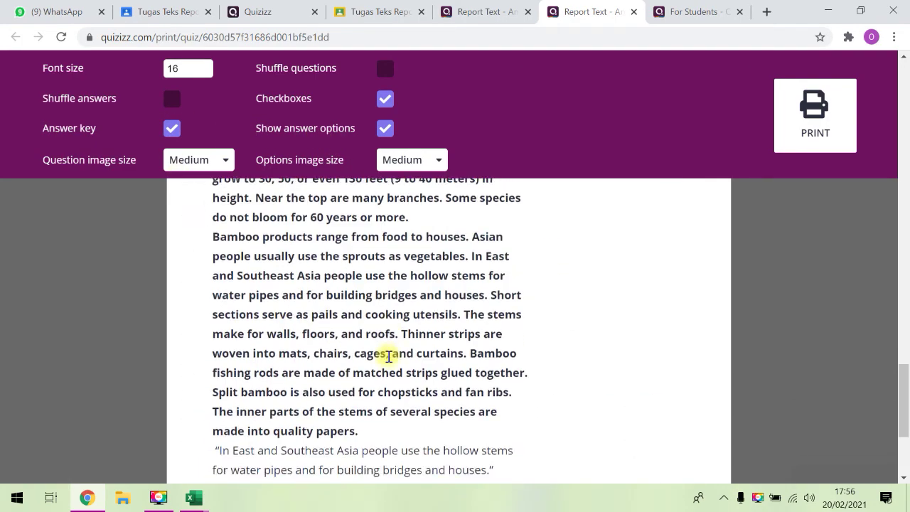
{"action": "scroll", "coordinate": [388, 355], "scroll_direction": "down", "scroll_amount": 4}
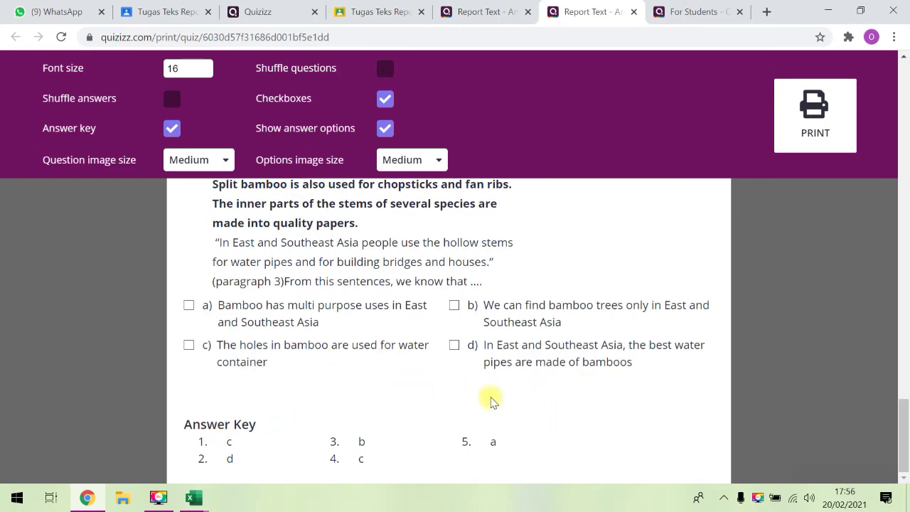
{"action": "scroll", "coordinate": [490, 402], "scroll_direction": "up", "scroll_amount": 15}
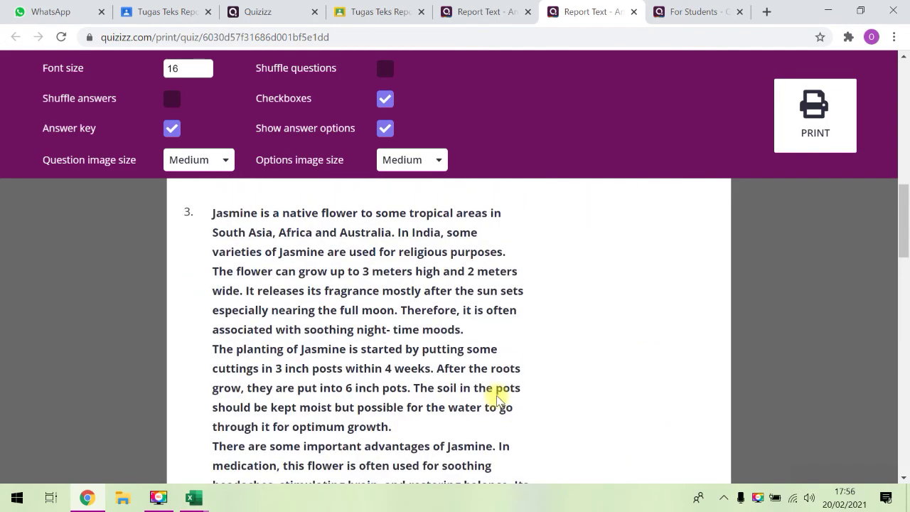
{"action": "scroll", "coordinate": [497, 399], "scroll_direction": "up", "scroll_amount": 10}
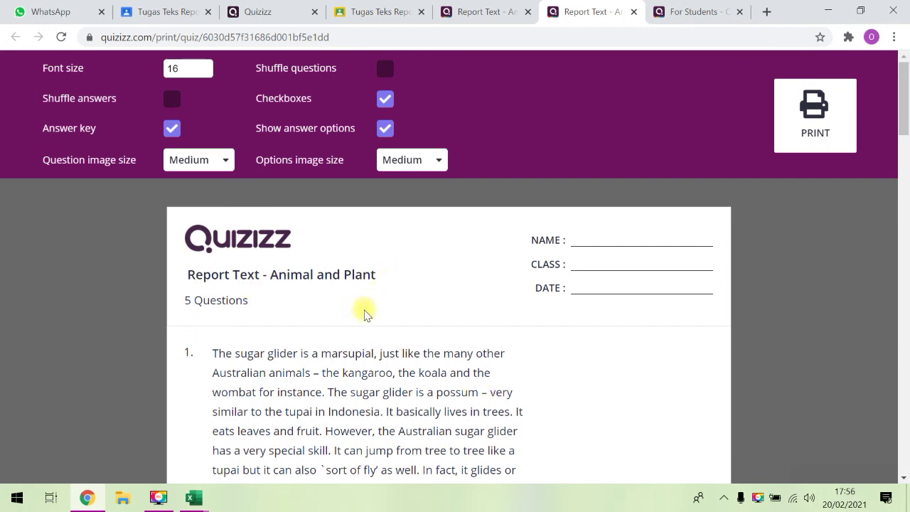
Copy the printable quiz content from Question 1 through the answer key
{"action": "scroll", "coordinate": [554, 314], "scroll_direction": "down", "scroll_amount": 1}
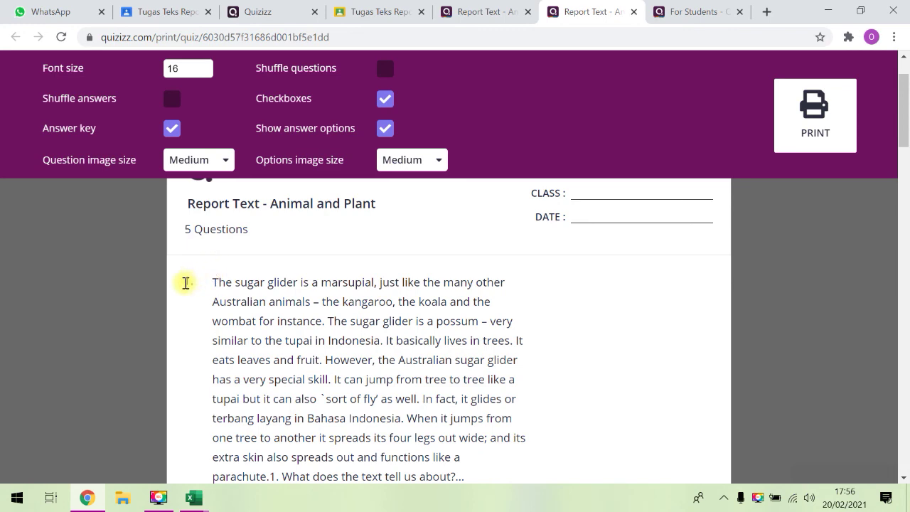
{"action": "left_click_drag", "start_coordinate": [184, 279], "coordinate": [475, 407]}
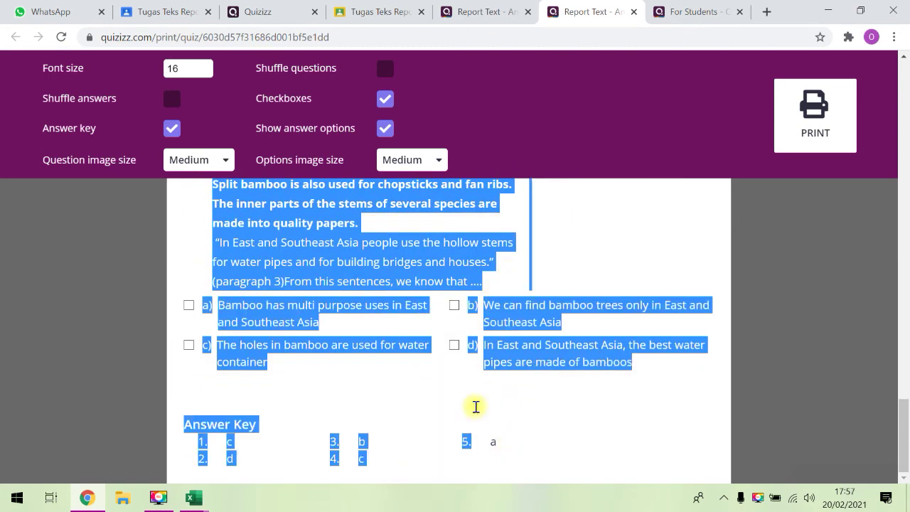
{"action": "right_click", "coordinate": [401, 247]}
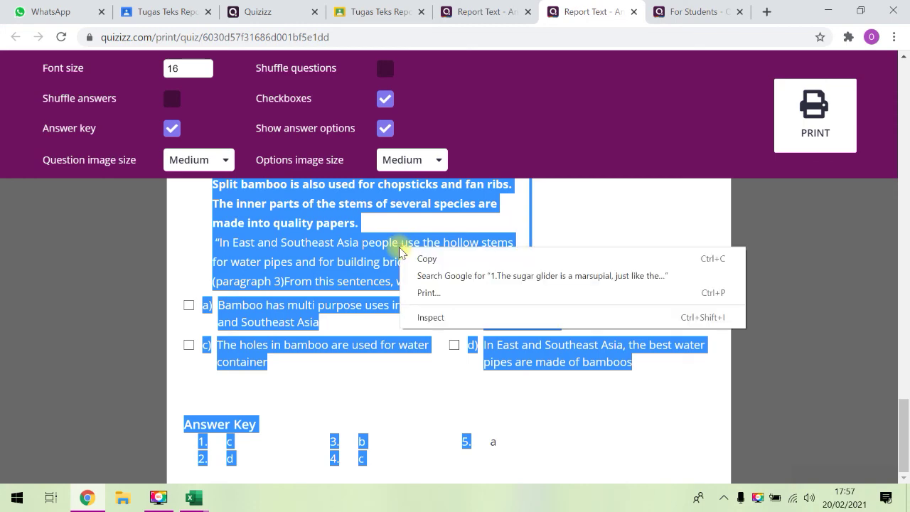
{"action": "left_click", "coordinate": [422, 260]}
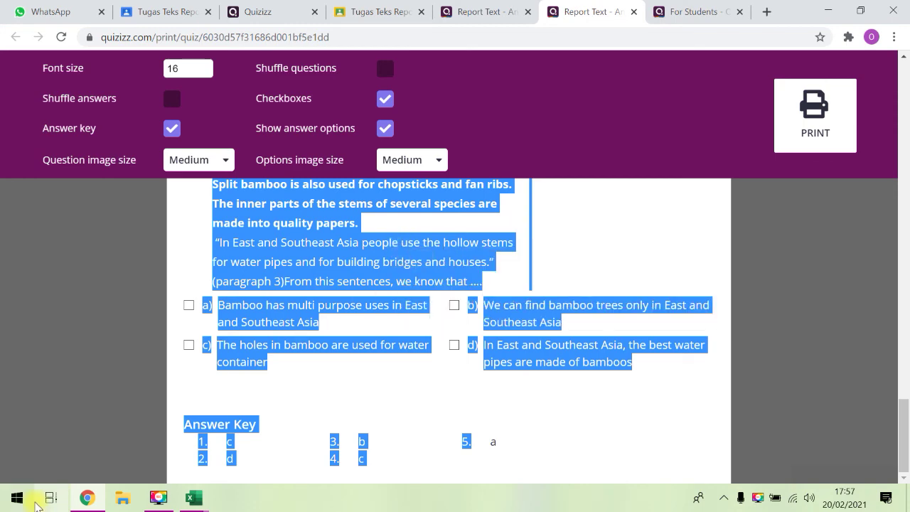
Open Word 2016, create a blank document and paste the copied quiz content into it
{"action": "left_click", "coordinate": [16, 497]}
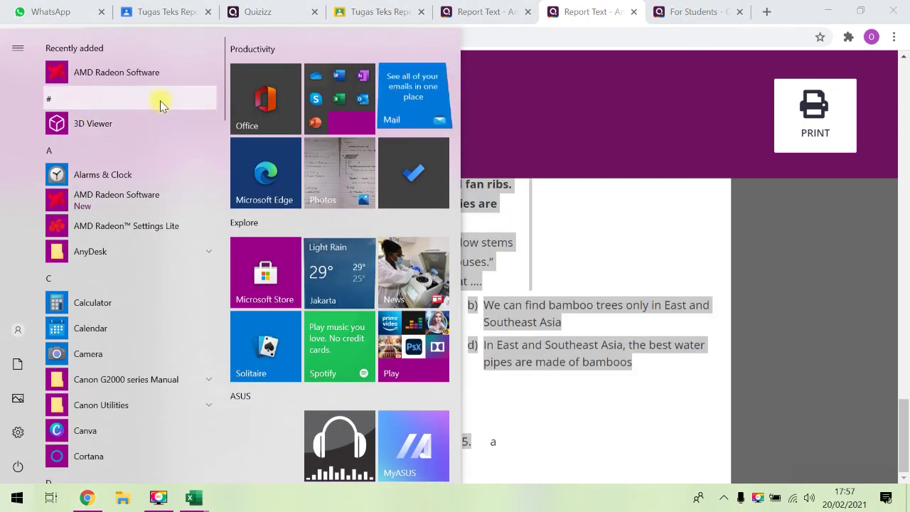
{"action": "left_click", "coordinate": [341, 90]}
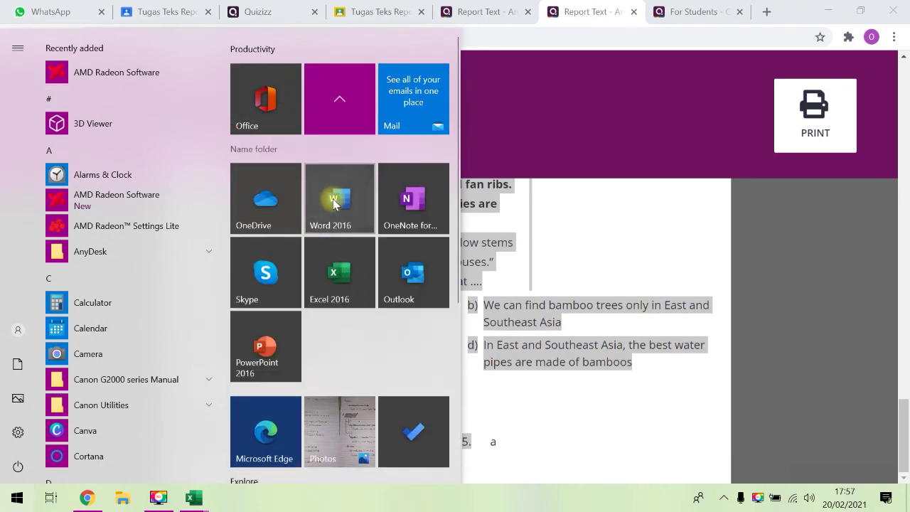
{"action": "left_click", "coordinate": [332, 199]}
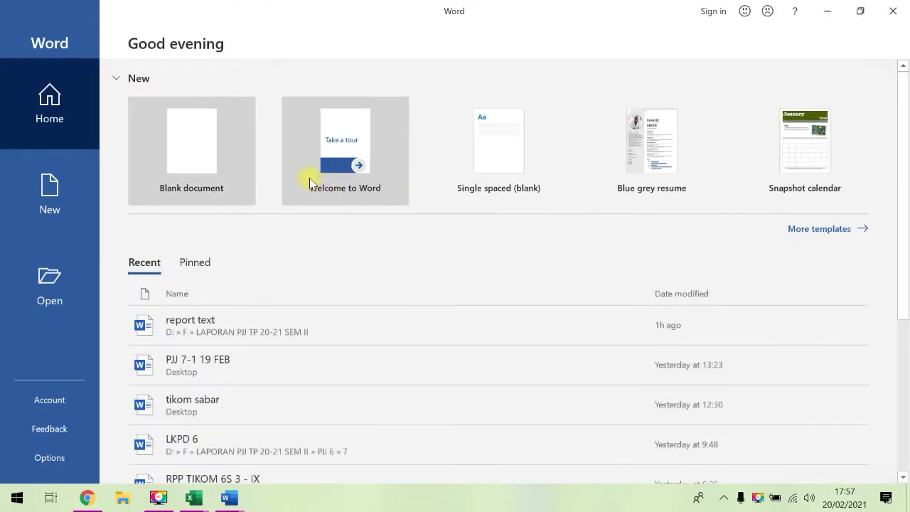
{"action": "left_click", "coordinate": [204, 137]}
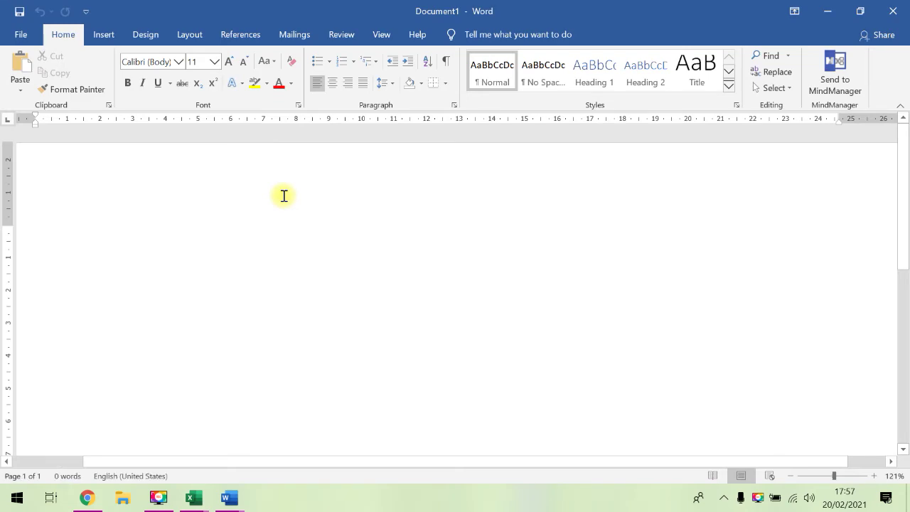
{"action": "key", "text": "ctrl+v"}
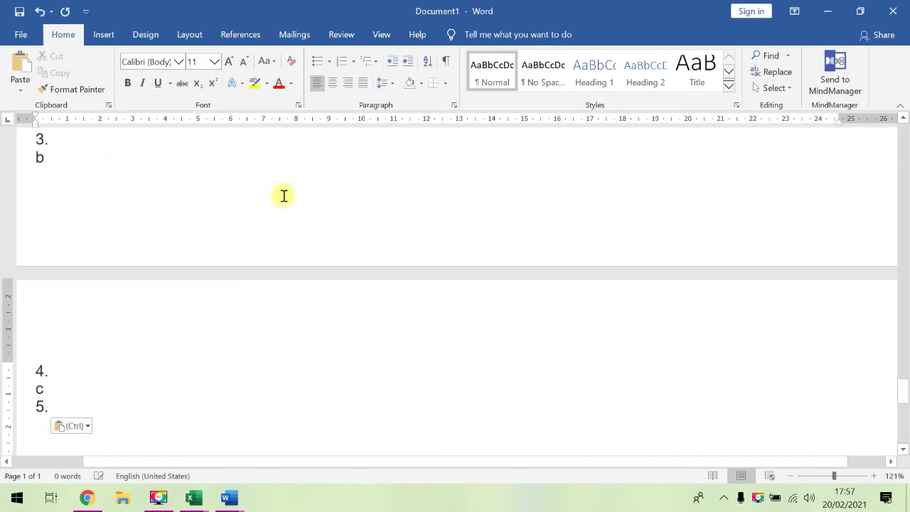
Review the pasted questions, answer options and answer key in the Word document from the end back towards the beginning
{"action": "scroll", "coordinate": [284, 196], "scroll_direction": "up", "scroll_amount": 5}
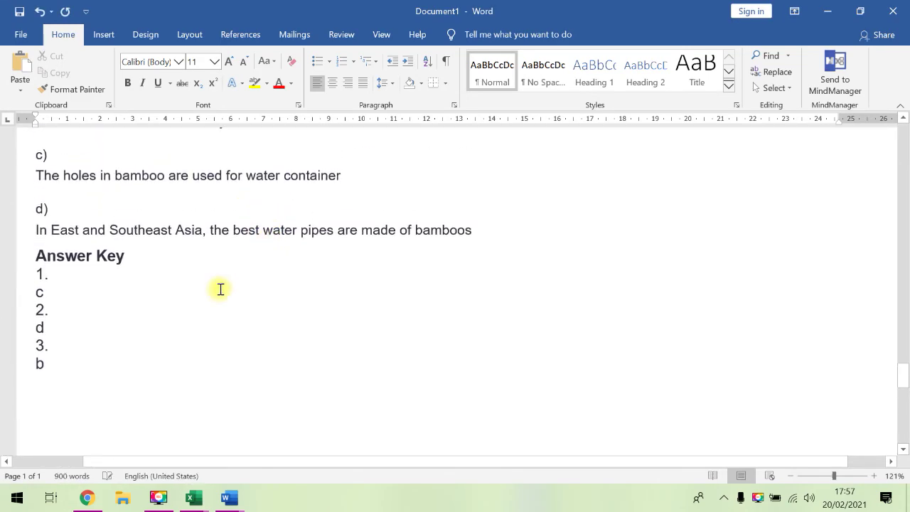
{"action": "scroll", "coordinate": [132, 283], "scroll_direction": "up", "scroll_amount": 15}
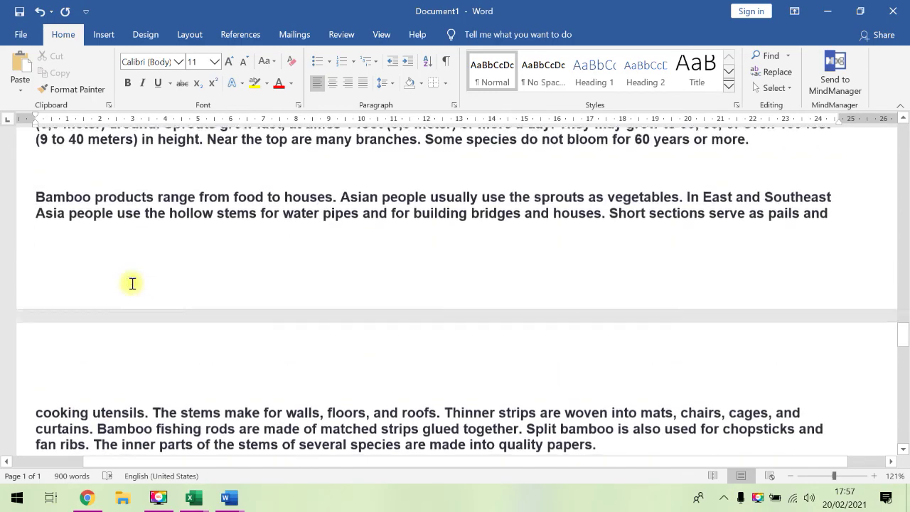
{"action": "scroll", "coordinate": [132, 283], "scroll_direction": "up", "scroll_amount": 8}
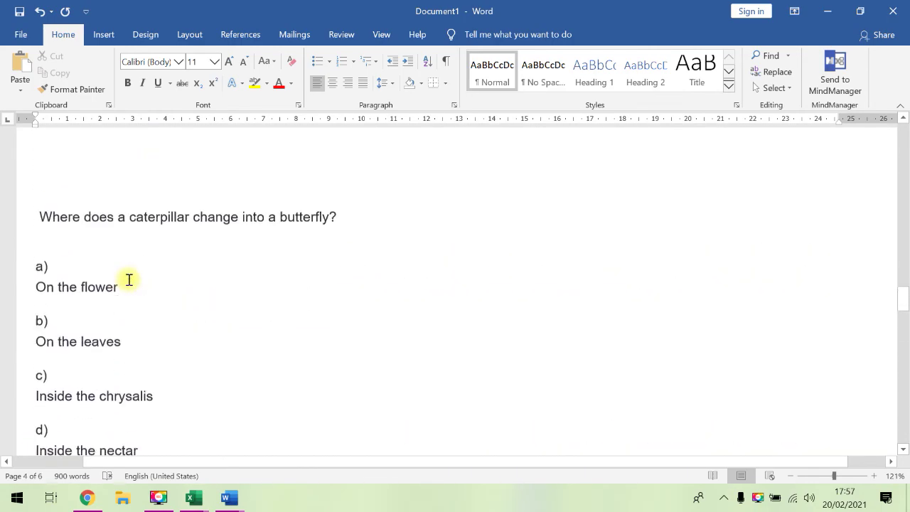
{"action": "scroll", "coordinate": [125, 281], "scroll_direction": "up", "scroll_amount": 10}
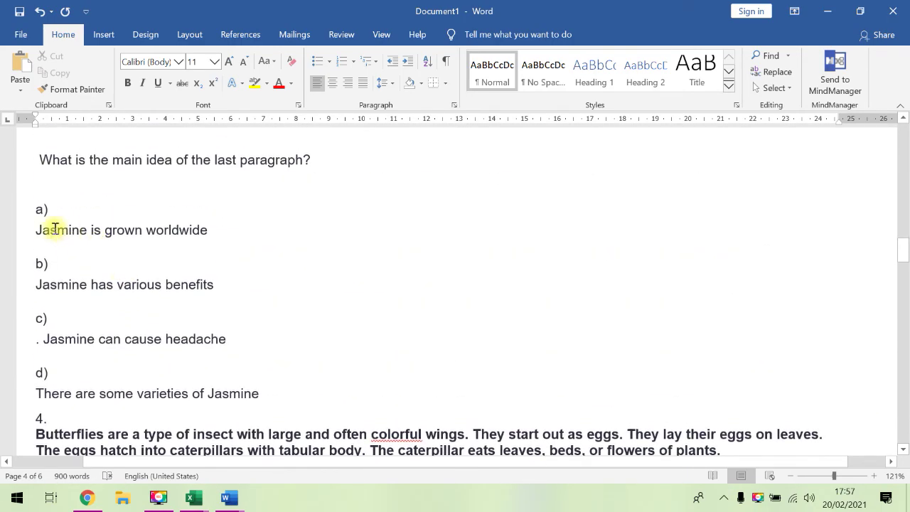
{"action": "scroll", "coordinate": [251, 178], "scroll_direction": "up", "scroll_amount": 15}
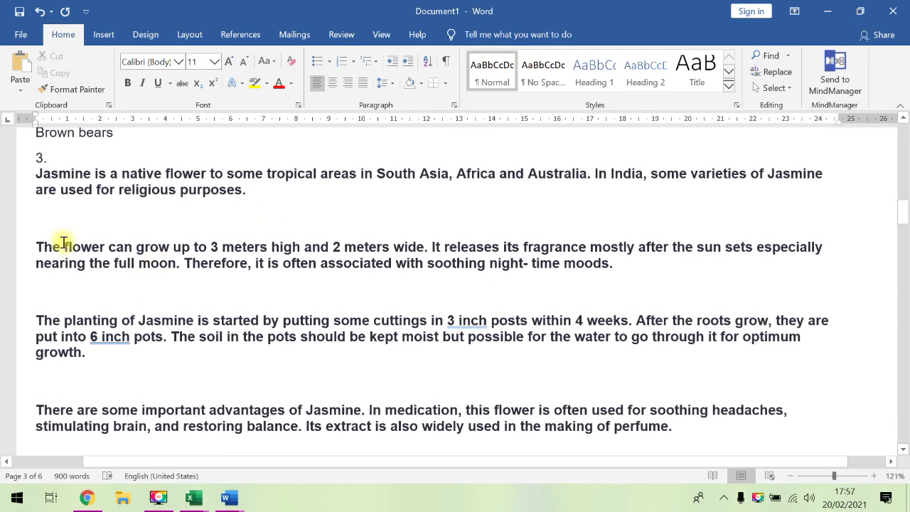
{"action": "scroll", "coordinate": [114, 204], "scroll_direction": "up", "scroll_amount": 5}
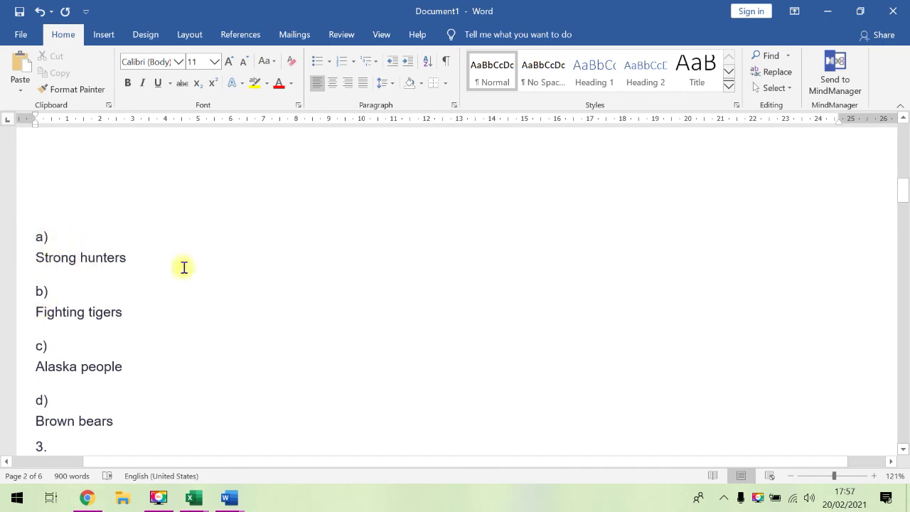
{"action": "scroll", "coordinate": [465, 270], "scroll_direction": "up", "scroll_amount": 1}
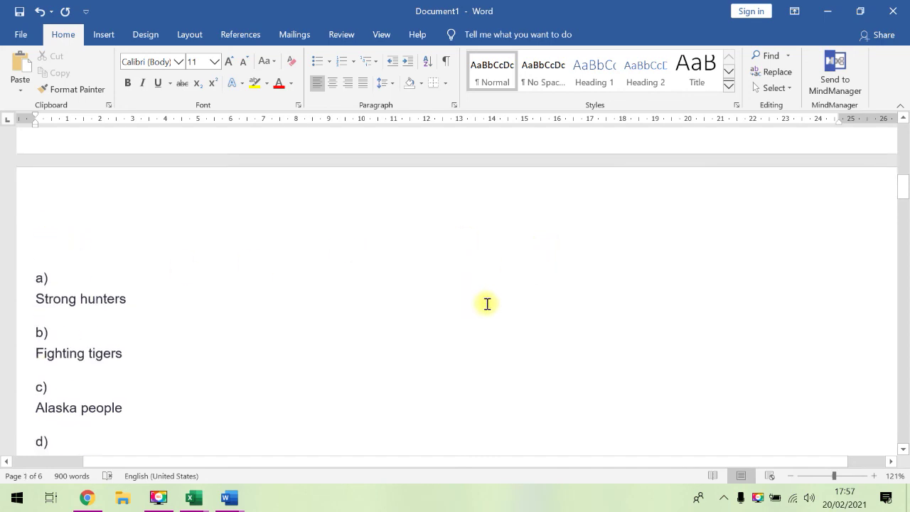
{"action": "scroll", "coordinate": [487, 304], "scroll_direction": "up", "scroll_amount": 3}
Switch back to Chrome and close the printable version of the quiz
{"action": "left_click", "coordinate": [87, 499]}
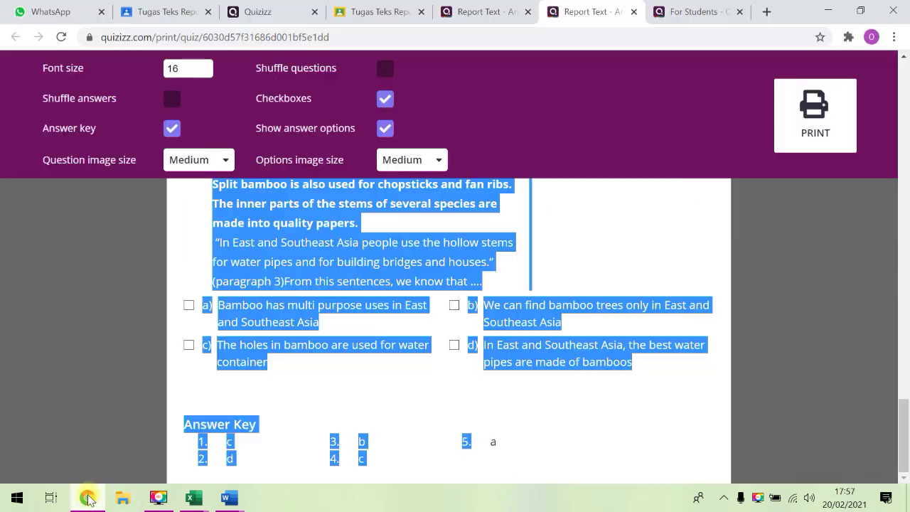
{"action": "scroll", "coordinate": [529, 127], "scroll_direction": "up", "scroll_amount": 7}
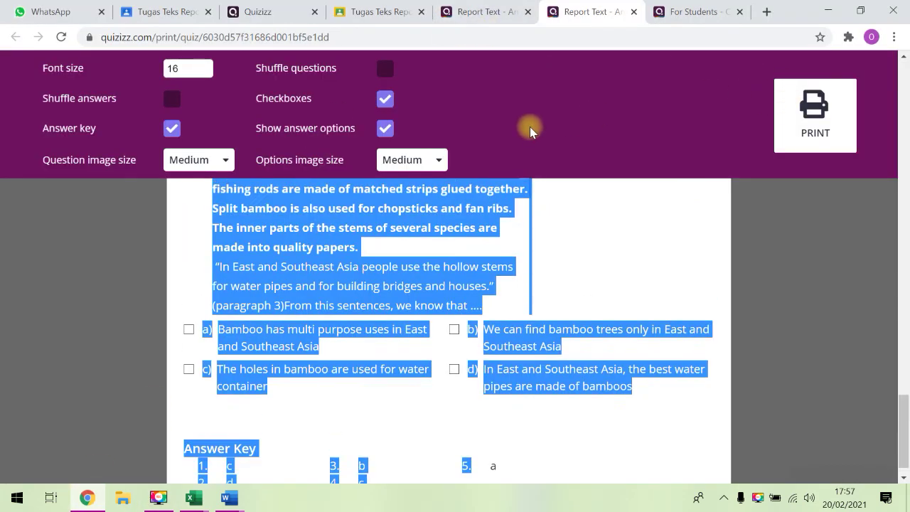
{"action": "scroll", "coordinate": [593, 222], "scroll_direction": "up", "scroll_amount": 5}
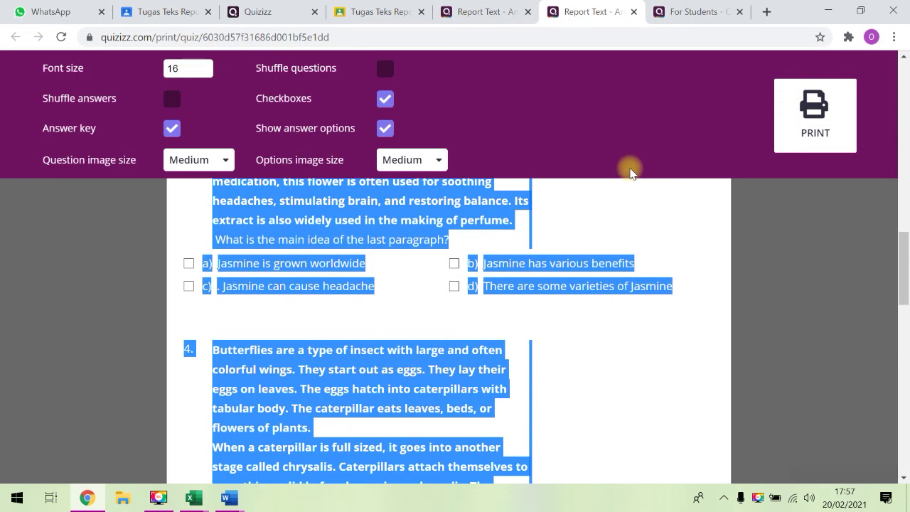
{"action": "left_click", "coordinate": [634, 12]}
Review the quiz's live session modes and homework deadline settings, and return to the quiz page
{"action": "scroll", "coordinate": [487, 324], "scroll_direction": "down", "scroll_amount": 1}
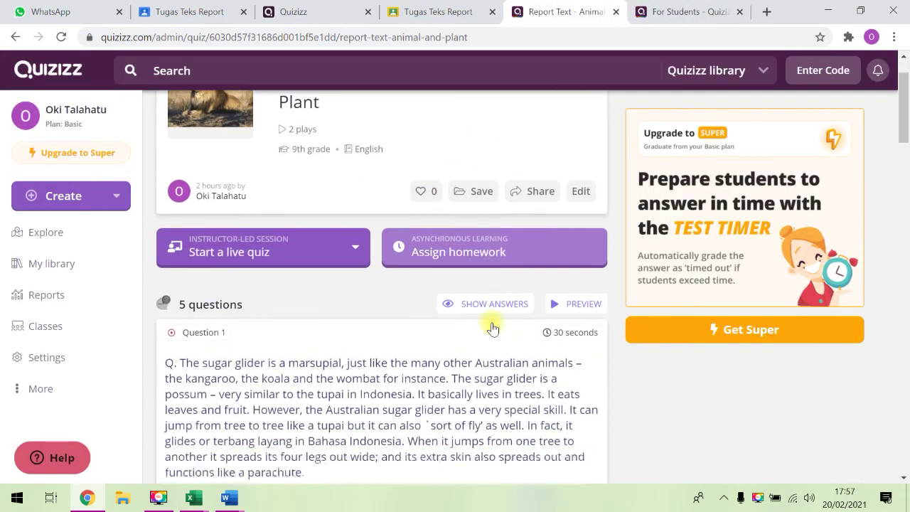
{"action": "scroll", "coordinate": [489, 346], "scroll_direction": "down", "scroll_amount": 3}
{"action": "scroll", "coordinate": [489, 347], "scroll_direction": "up", "scroll_amount": 1}
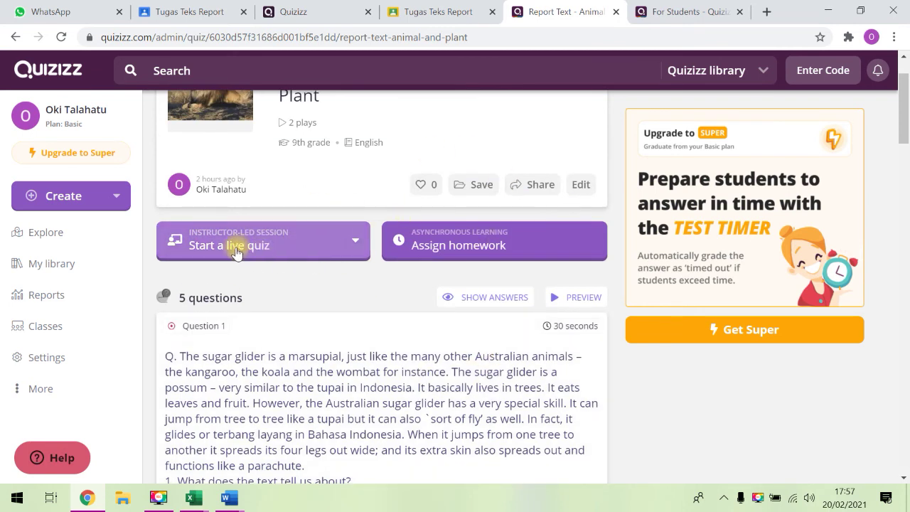
{"action": "left_click", "coordinate": [292, 242]}
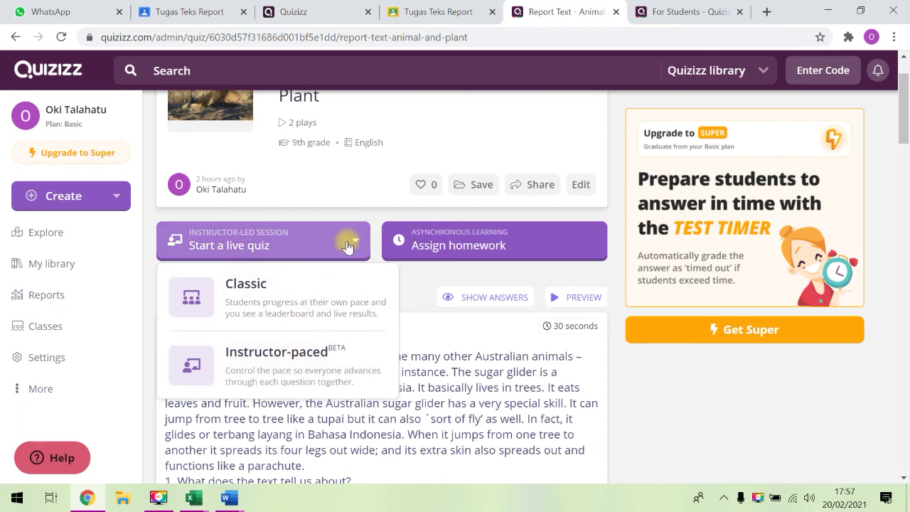
{"action": "left_click", "coordinate": [538, 242]}
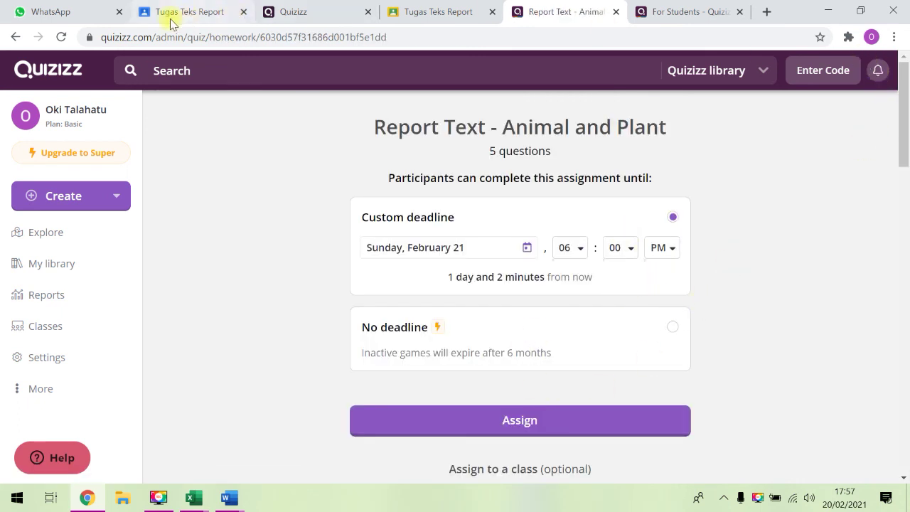
{"action": "left_click", "coordinate": [15, 37]}
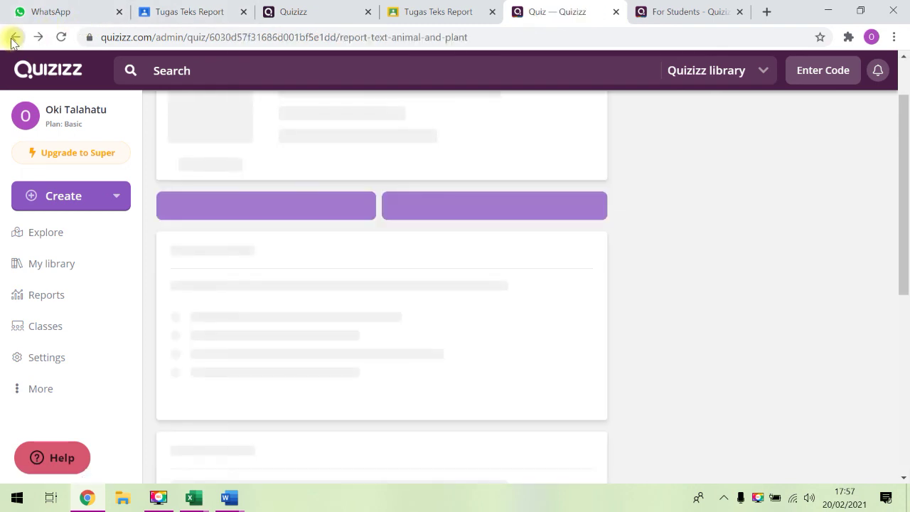
{"action": "scroll", "coordinate": [232, 206], "scroll_direction": "up", "scroll_amount": 1}
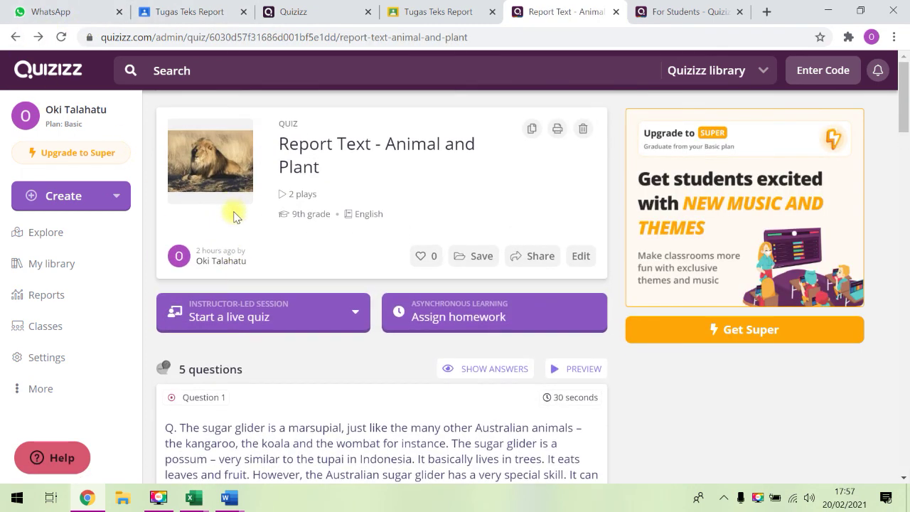
Create a new quiz named "report" with English as its subject
{"action": "left_click", "coordinate": [57, 196]}
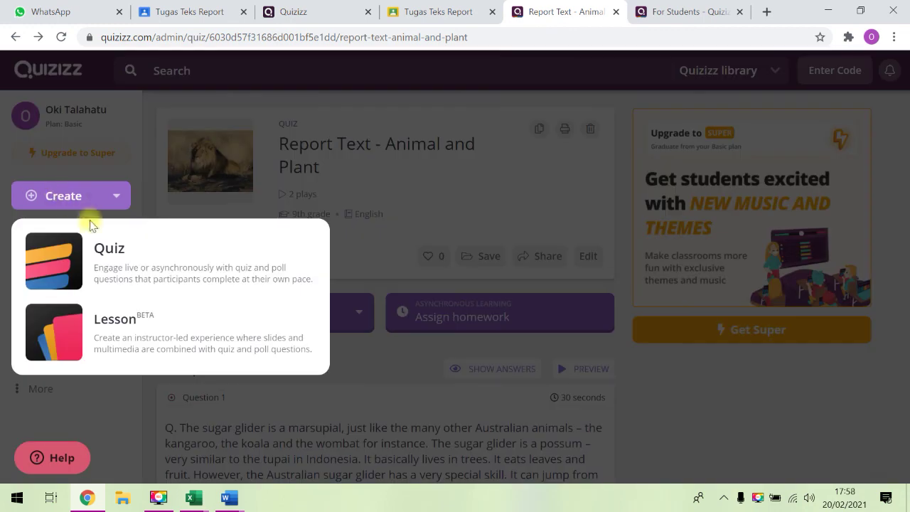
{"action": "left_click", "coordinate": [103, 248]}
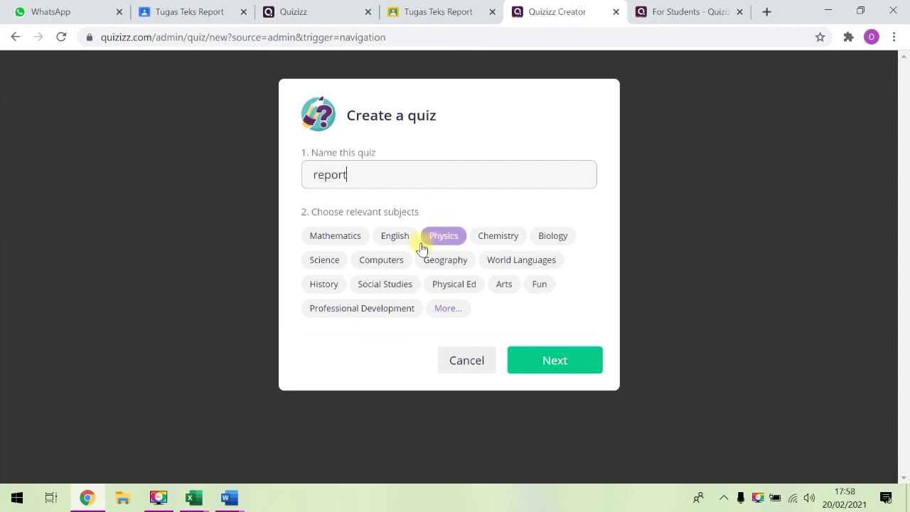
{"action": "left_click", "coordinate": [394, 235]}
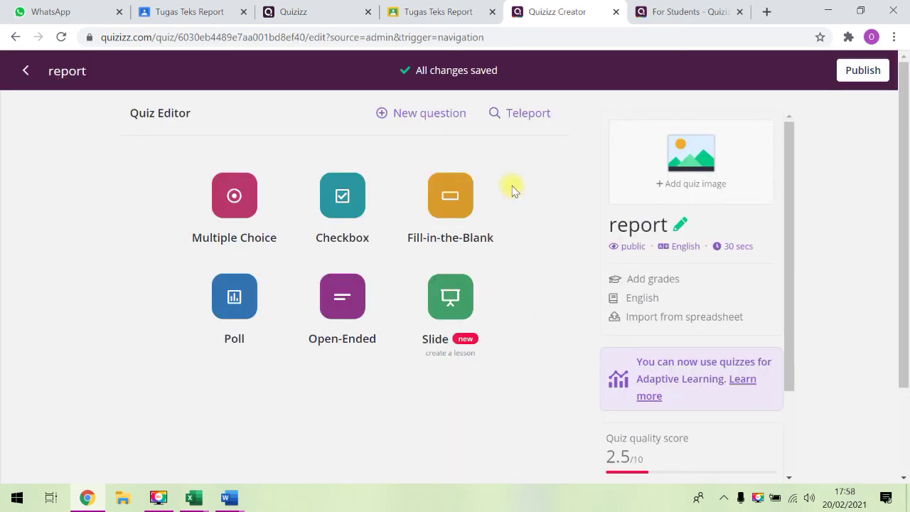
Teleport the calculator usage question from the public "Report text" quiz into the new quiz three times, and return to the editor
{"action": "left_click", "coordinate": [522, 115]}
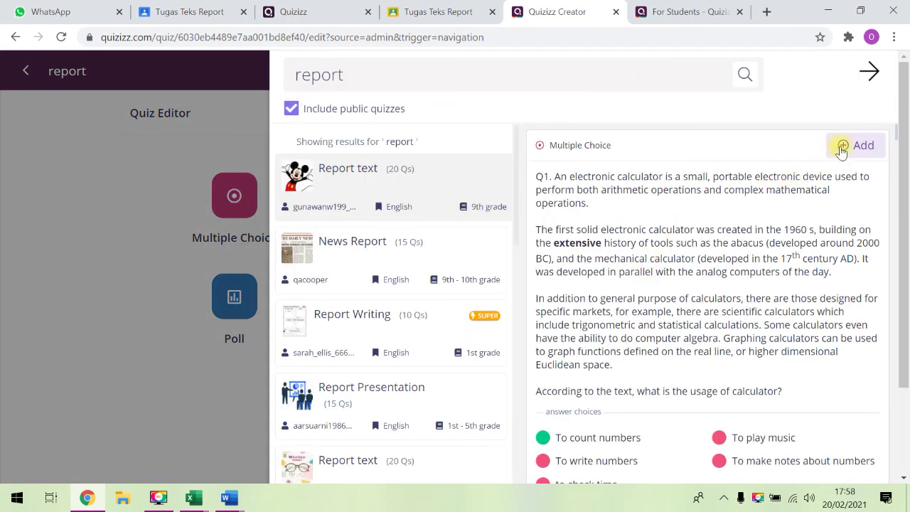
{"action": "left_click", "coordinate": [842, 145]}
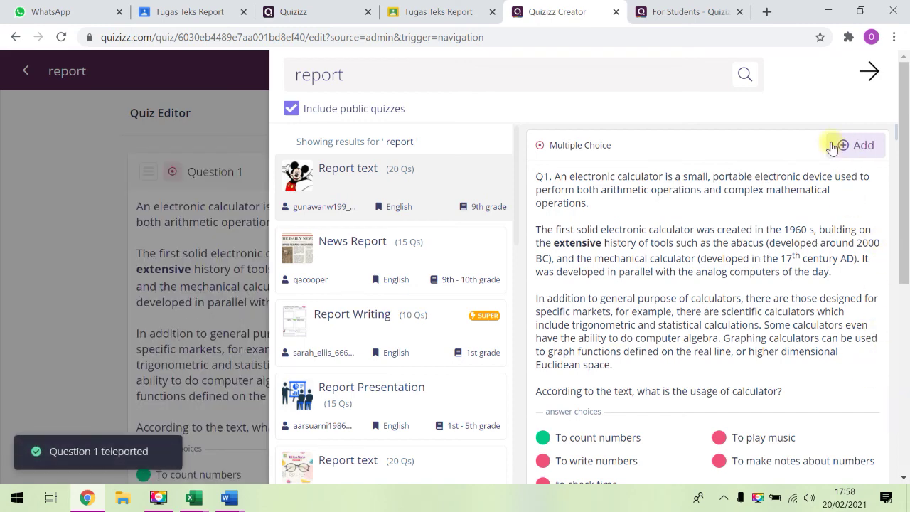
{"action": "left_click", "coordinate": [842, 146]}
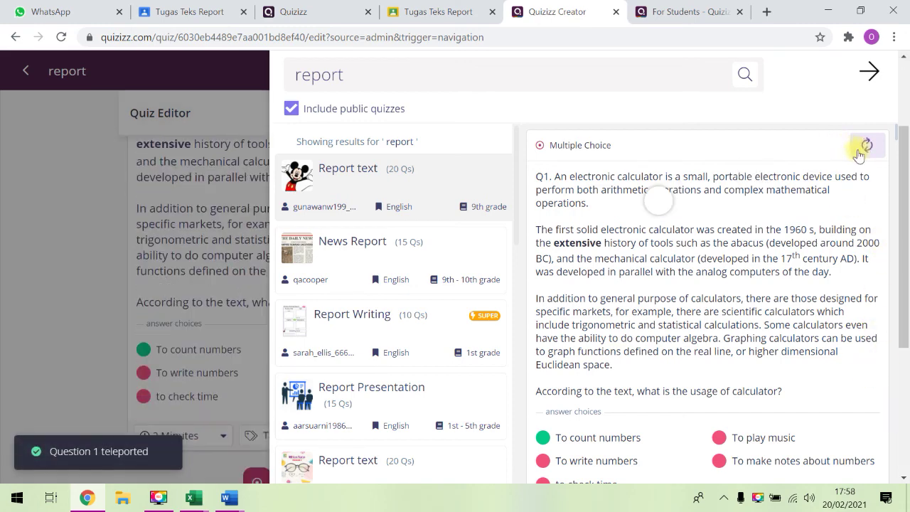
{"action": "left_click", "coordinate": [844, 146]}
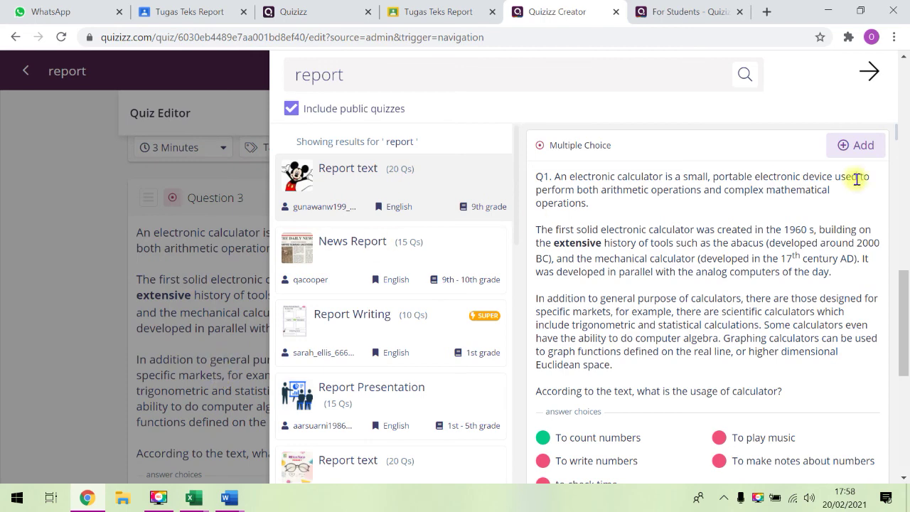
{"action": "left_click", "coordinate": [870, 73]}
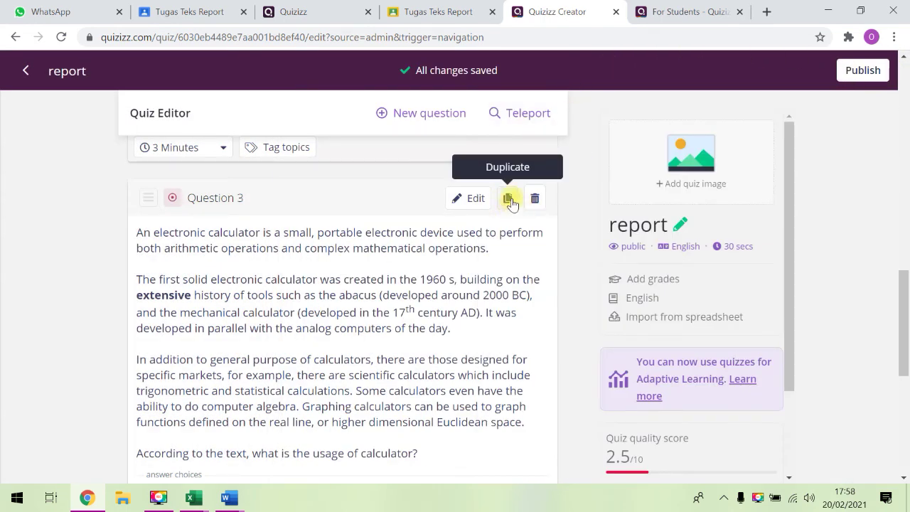
Start publishing the "report" quiz and set its grade range to 9th in the quiz details
{"action": "left_click", "coordinate": [856, 68]}
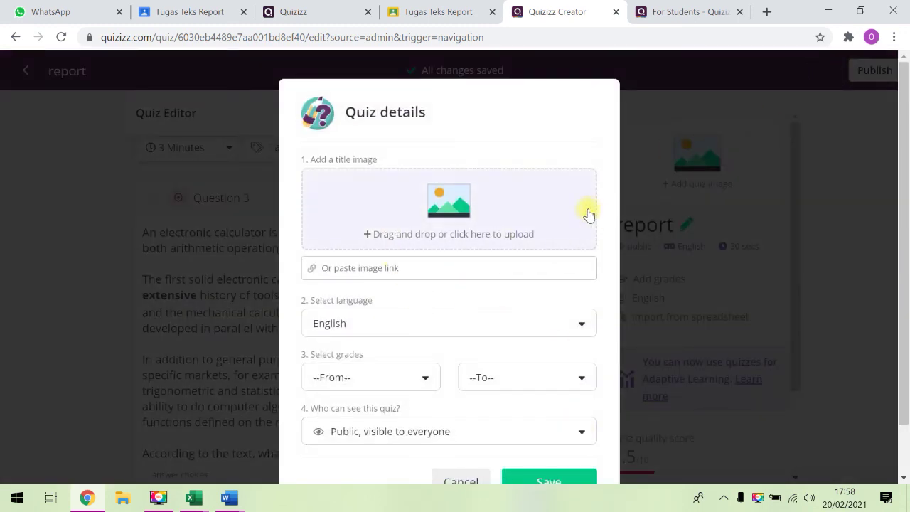
{"action": "scroll", "coordinate": [568, 412], "scroll_direction": "down", "scroll_amount": 1}
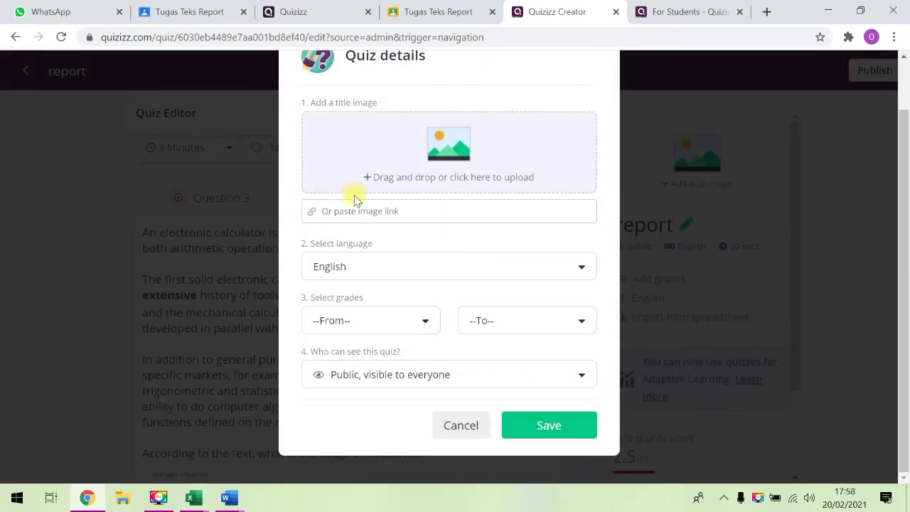
{"action": "left_click", "coordinate": [424, 325]}
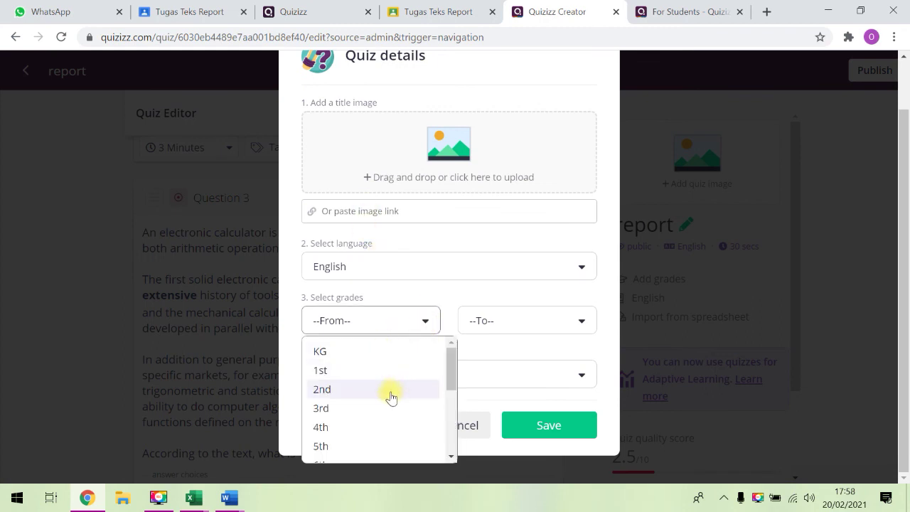
{"action": "scroll", "coordinate": [366, 420], "scroll_direction": "down", "scroll_amount": 1}
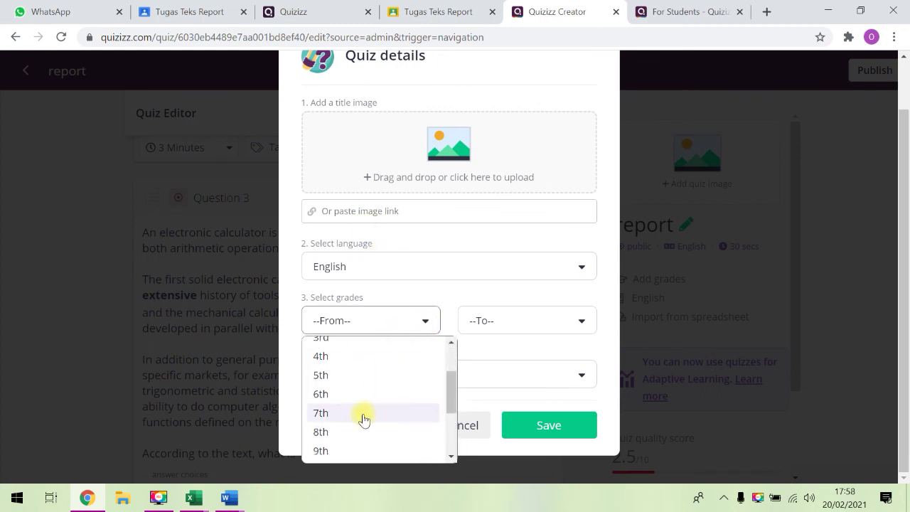
{"action": "left_click", "coordinate": [348, 449]}
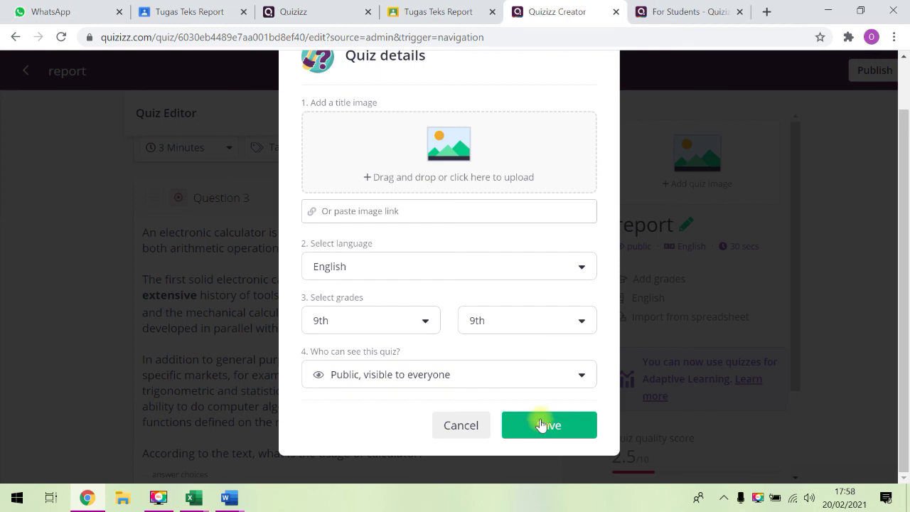